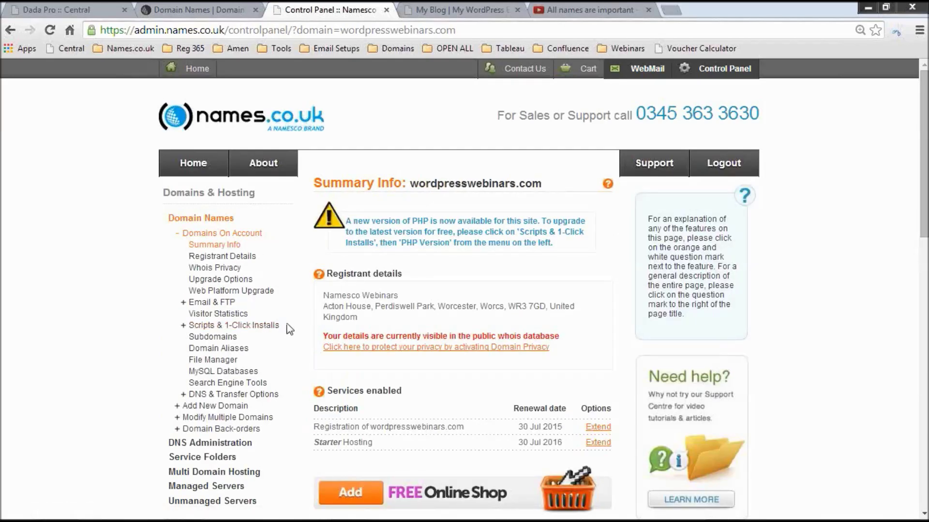
- Open the Softaculous one-click installer for wordpresswebinars.com and bring up the WordPress installation form
{"action": "left_click", "coordinate": [252, 327]}
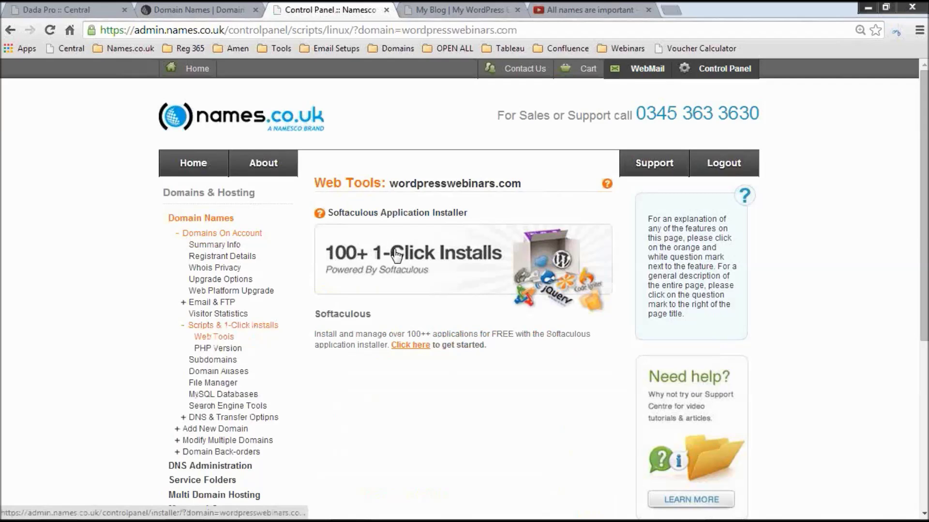
{"action": "left_click", "coordinate": [427, 264]}
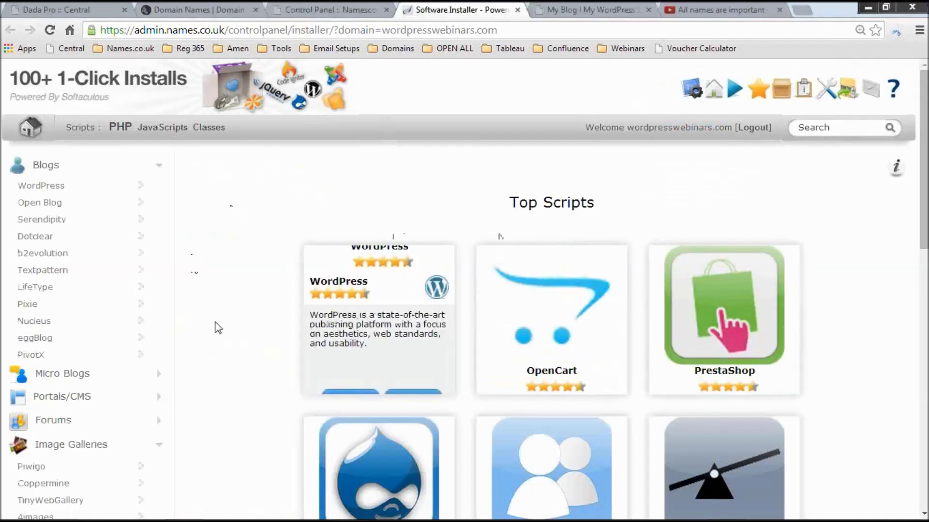
{"action": "scroll", "coordinate": [200, 370], "scroll_direction": "down", "scroll_amount": 2}
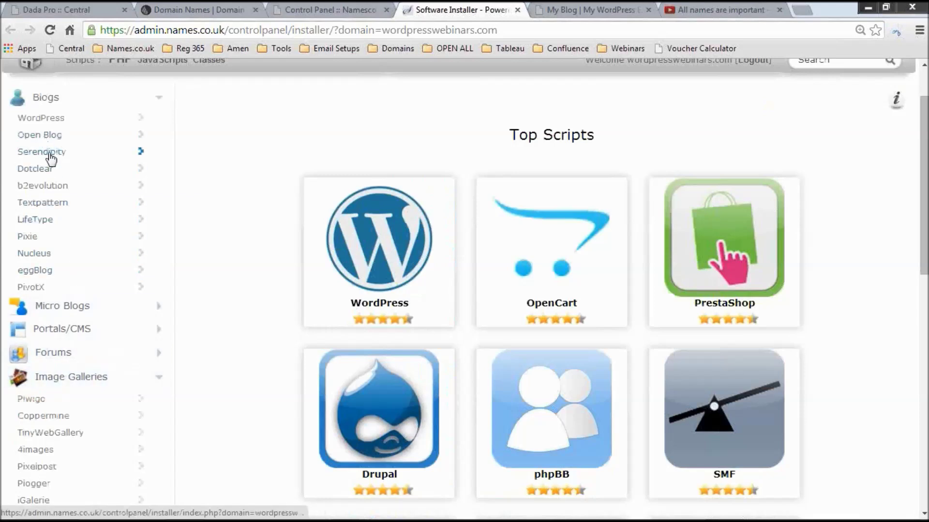
{"action": "scroll", "coordinate": [48, 157], "scroll_direction": "up", "scroll_amount": 2}
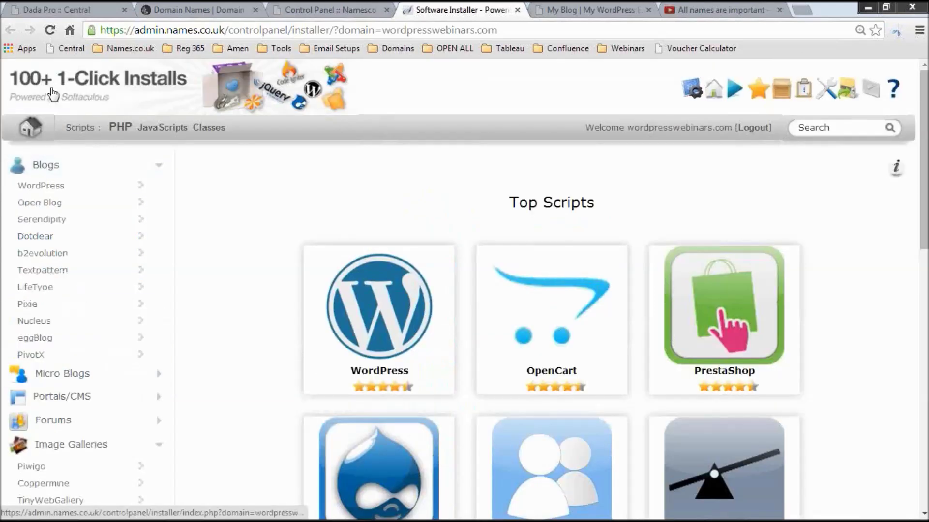
{"action": "scroll", "coordinate": [86, 252], "scroll_direction": "down", "scroll_amount": 2}
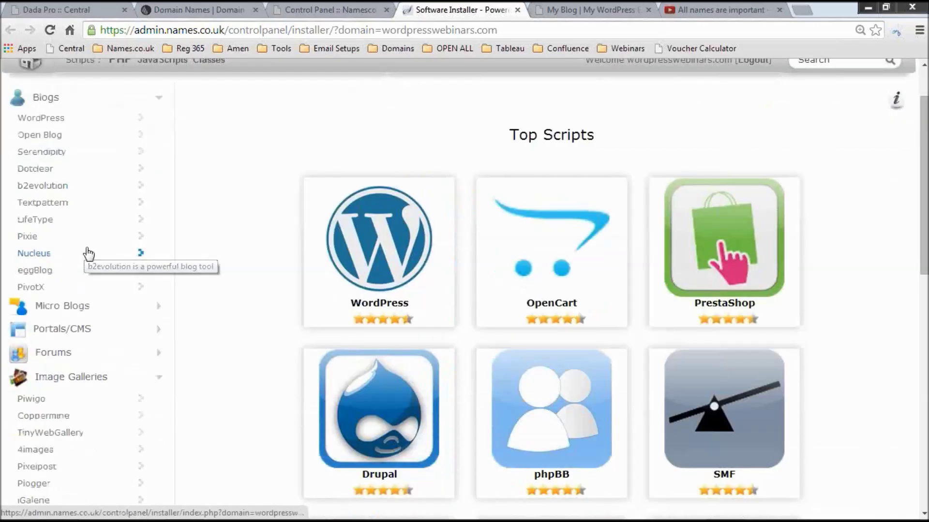
{"action": "mouse_move", "coordinate": [392, 222]}
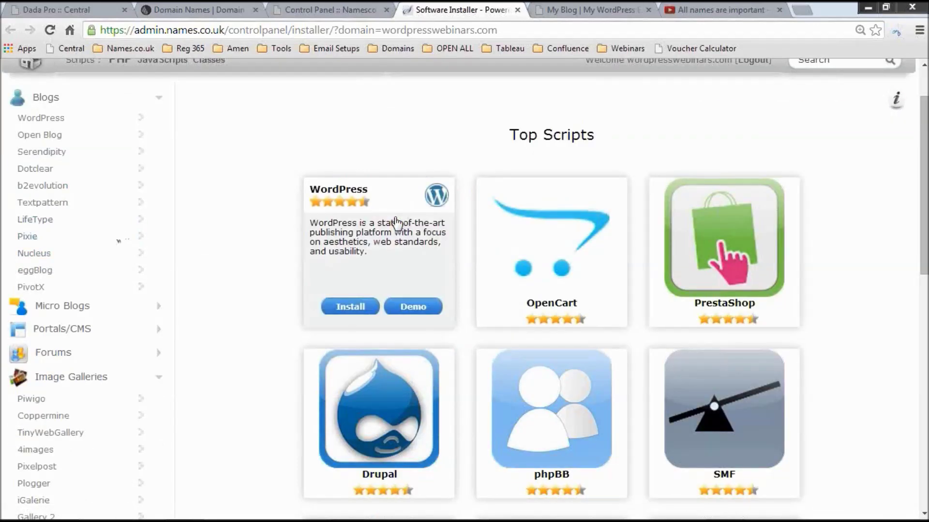
{"action": "left_click", "coordinate": [347, 308]}
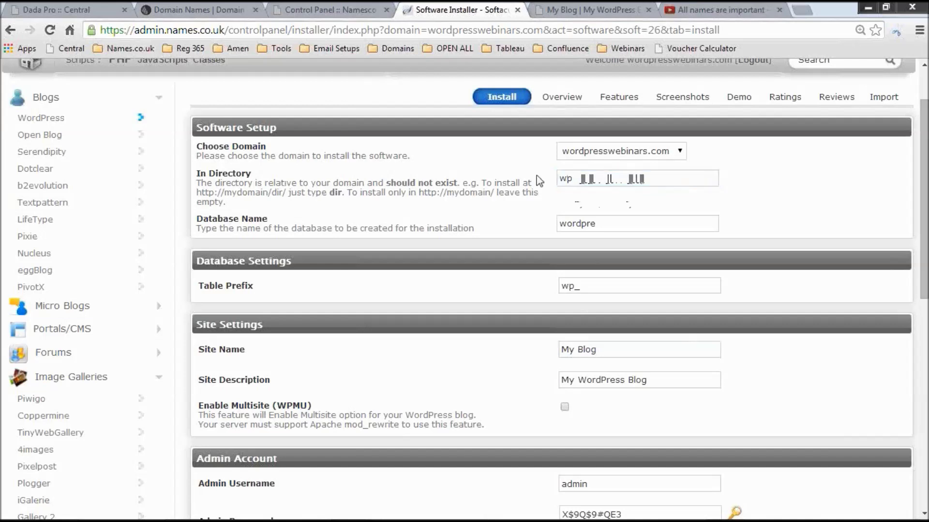
- Clear the installation directory so WordPress installs at the root of wordpresswebinars.com
{"action": "double_click", "coordinate": [216, 174]}
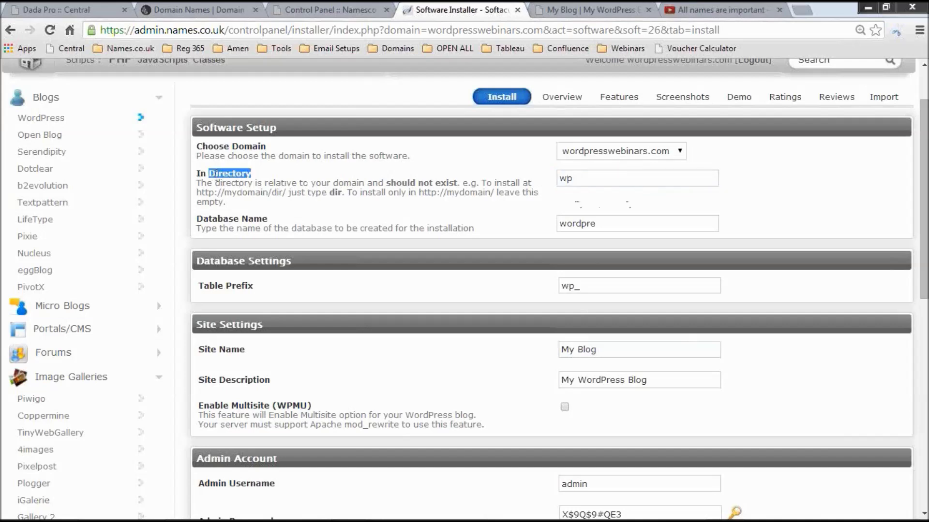
{"action": "left_click", "coordinate": [590, 182]}
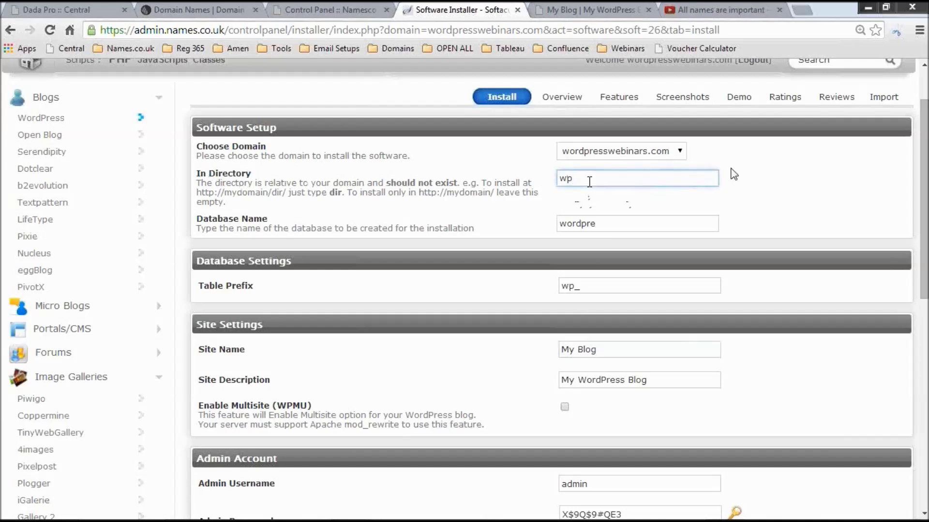
{"action": "key", "text": "BackSpace"}
{"action": "key", "text": "BackSpace"}
{"action": "type", "text": "wp"}
{"action": "key", "text": "BackSpace"}
{"action": "key", "text": "BackSpace"}
- Review the installation form's database, site, admin account, language and plugin settings
{"action": "scroll", "coordinate": [590, 148], "scroll_direction": "down", "scroll_amount": 1}
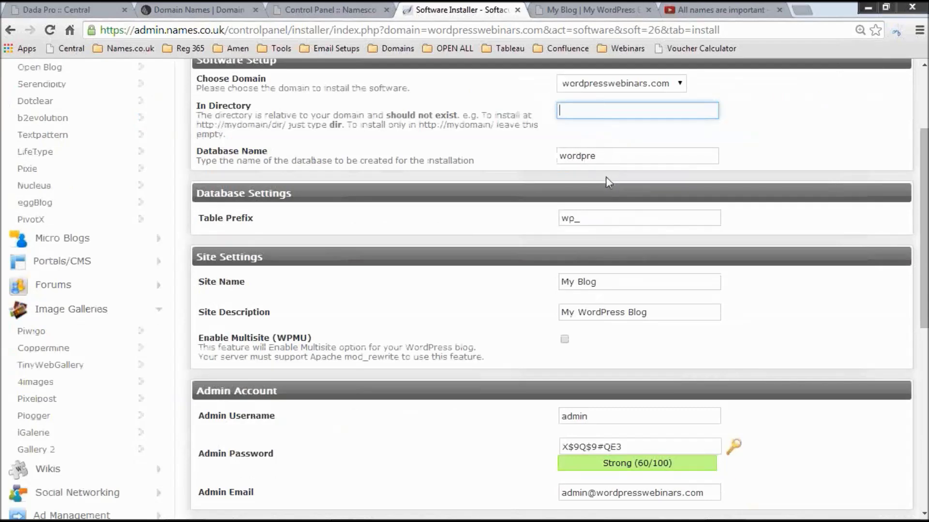
{"action": "scroll", "coordinate": [575, 180], "scroll_direction": "down", "scroll_amount": 1}
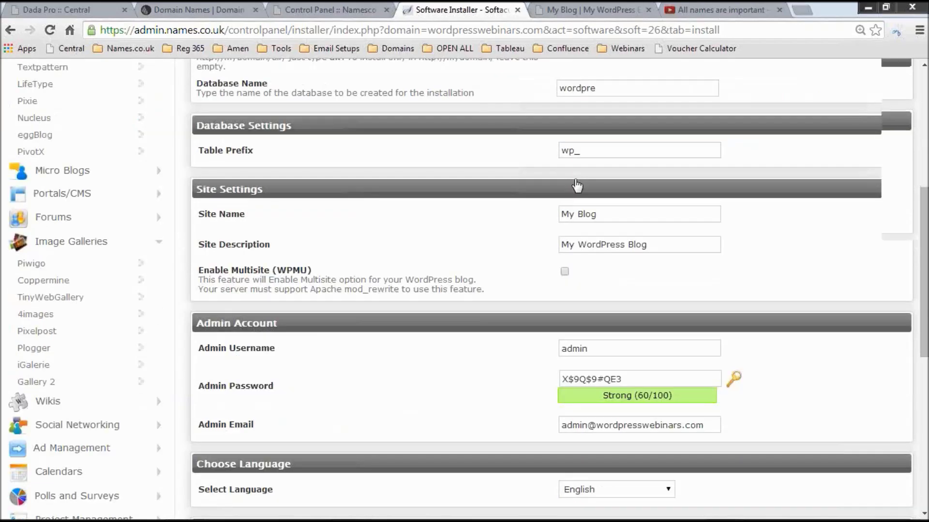
{"action": "scroll", "coordinate": [577, 185], "scroll_direction": "down", "scroll_amount": 1}
{"action": "left_click", "coordinate": [594, 281]}
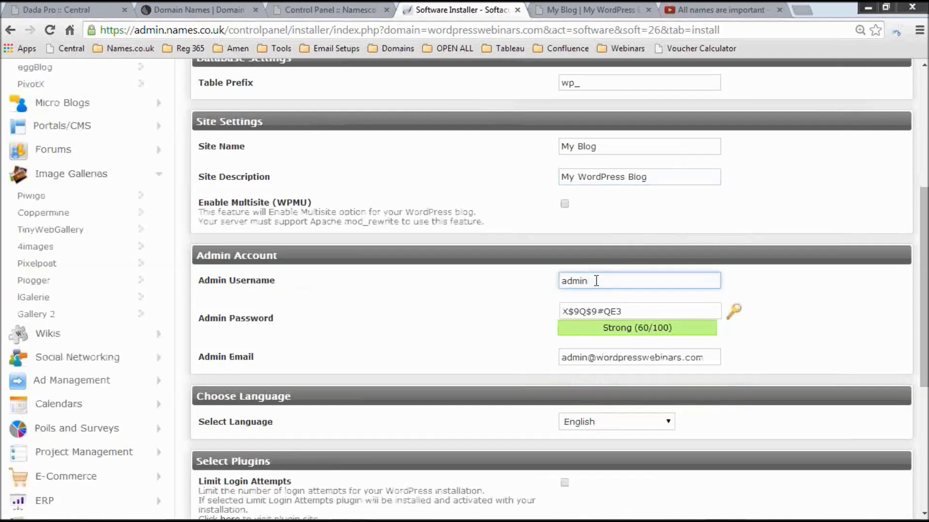
{"action": "double_click", "coordinate": [585, 281]}
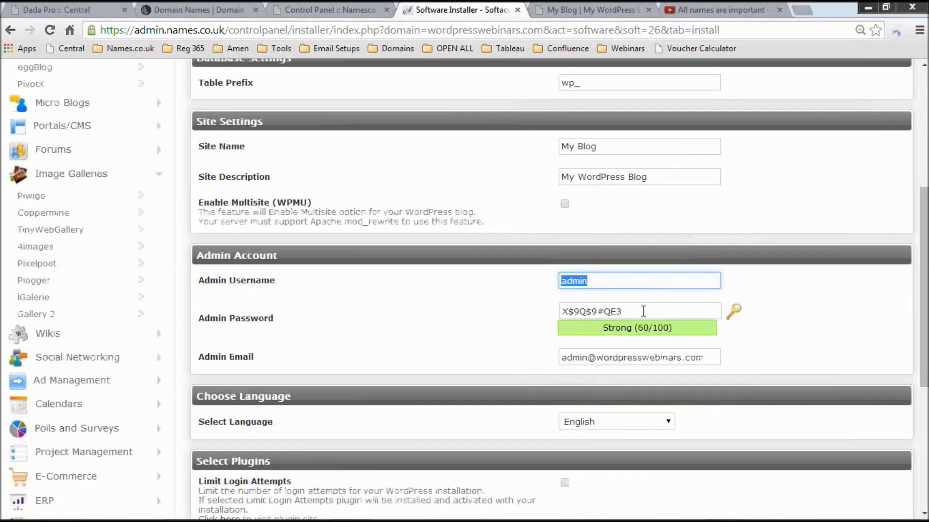
{"action": "left_click", "coordinate": [644, 311]}
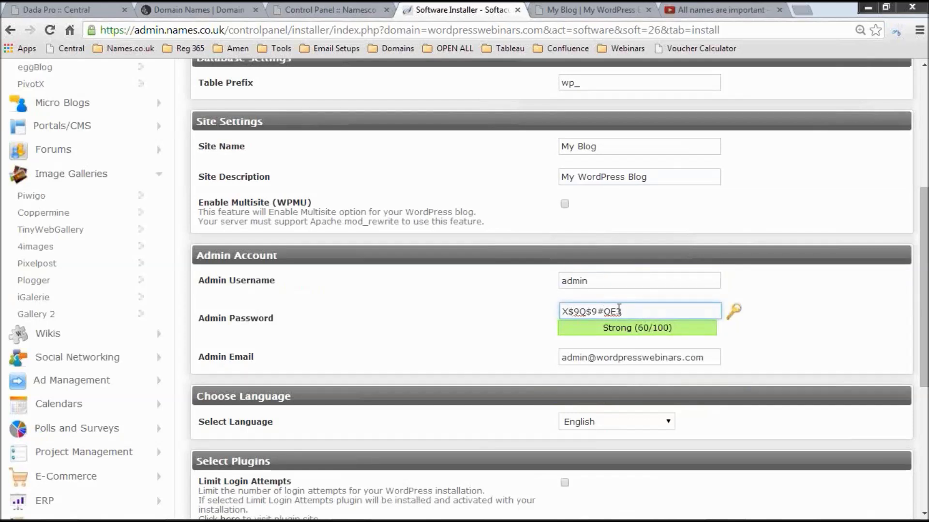
{"action": "scroll", "coordinate": [669, 288], "scroll_direction": "down", "scroll_amount": 2}
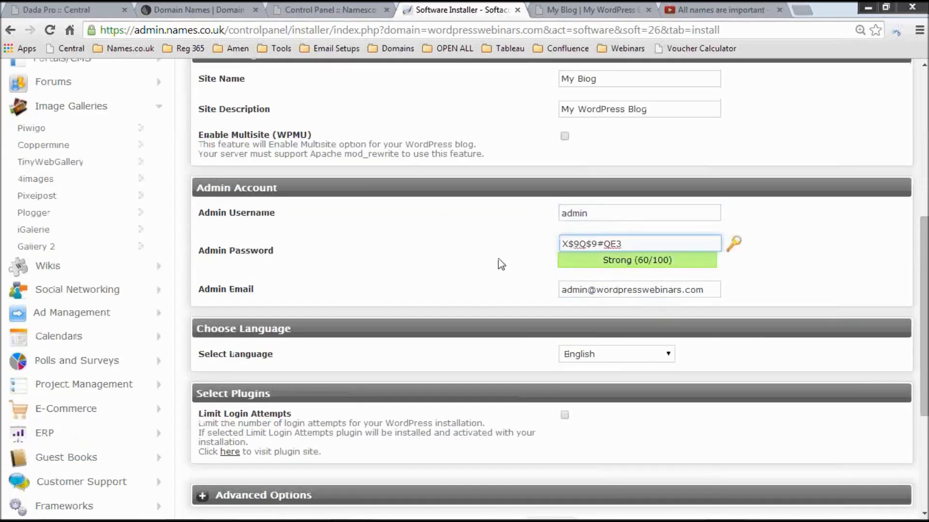
{"action": "scroll", "coordinate": [497, 264], "scroll_direction": "down", "scroll_amount": 3}
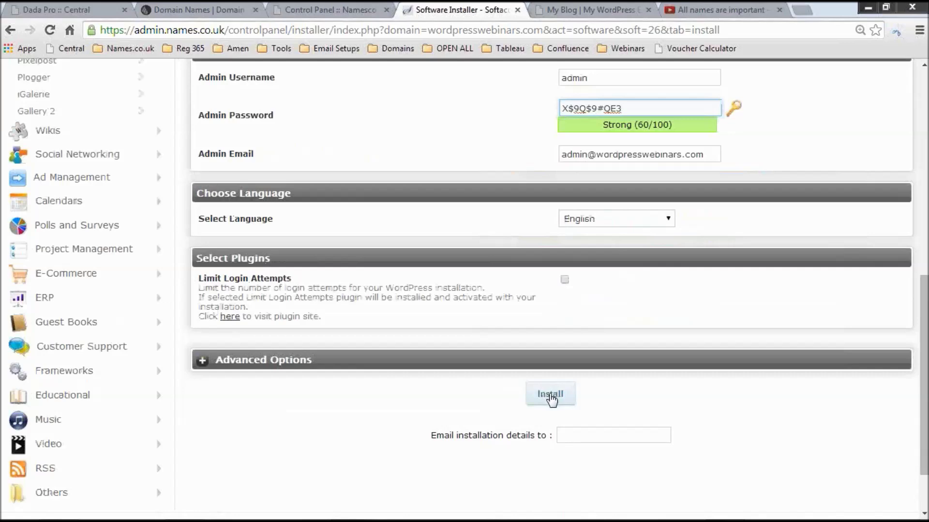
{"action": "scroll", "coordinate": [447, 264], "scroll_direction": "up", "scroll_amount": 7}
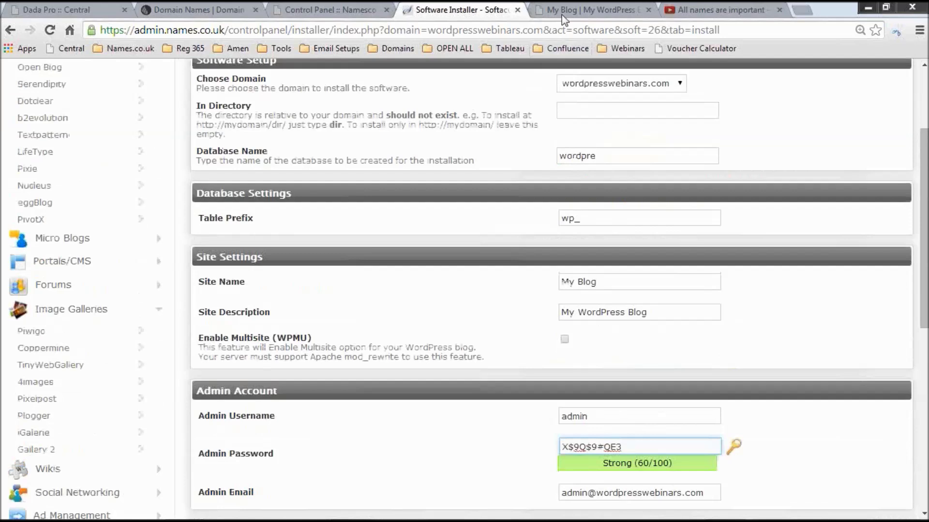
- Switch to the installed My Blog site, open its login page and try to log in with the prefilled credentials
{"action": "left_click", "coordinate": [564, 12]}
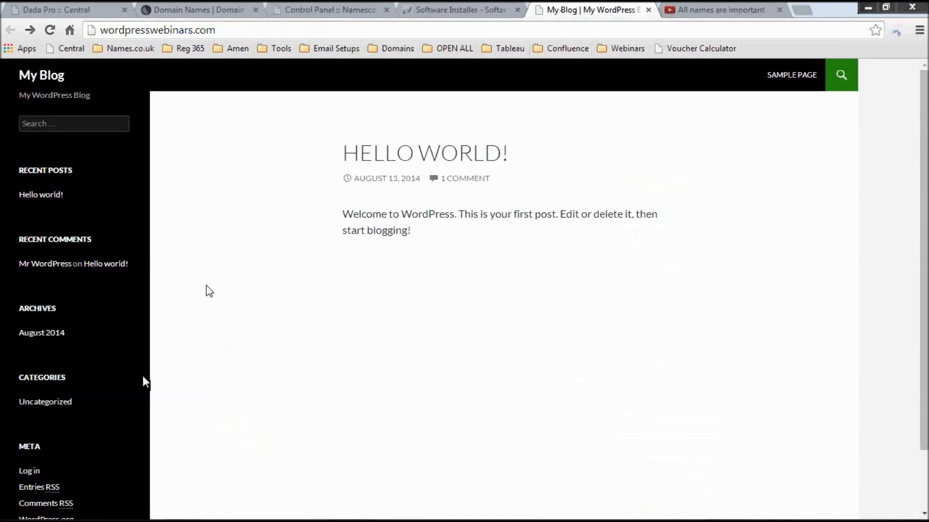
{"action": "left_click", "coordinate": [30, 473]}
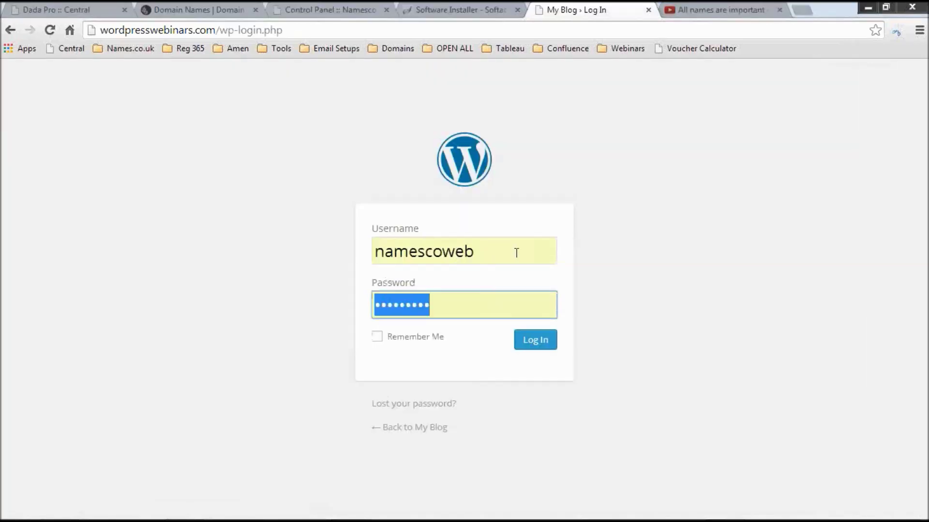
{"action": "left_click", "coordinate": [534, 345]}
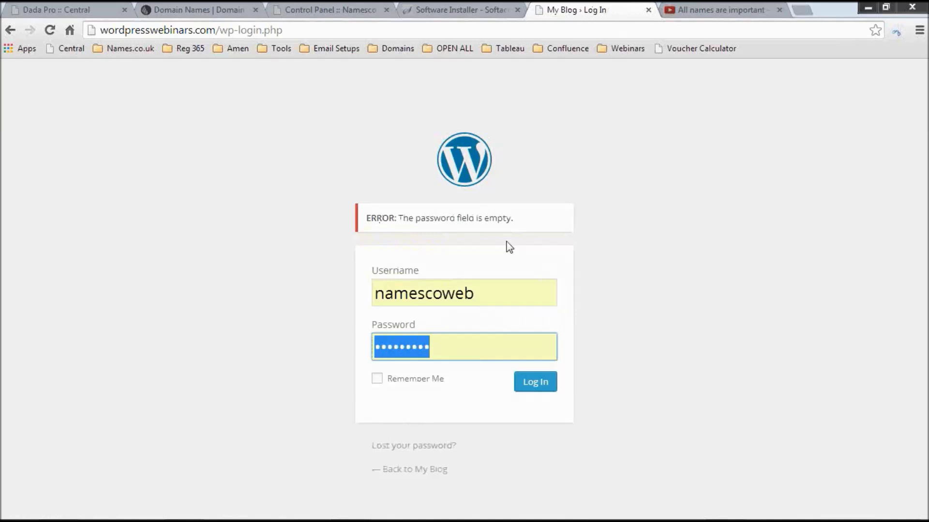
- Replace the prefilled password with the account password and log in to the WordPress dashboard
{"action": "left_click", "coordinate": [446, 351]}
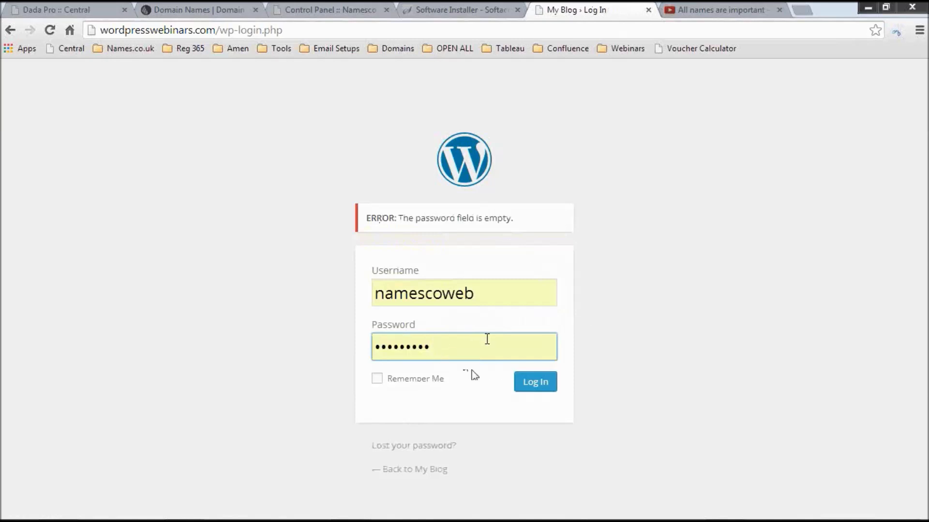
{"action": "key", "text": "ctrl+a"}
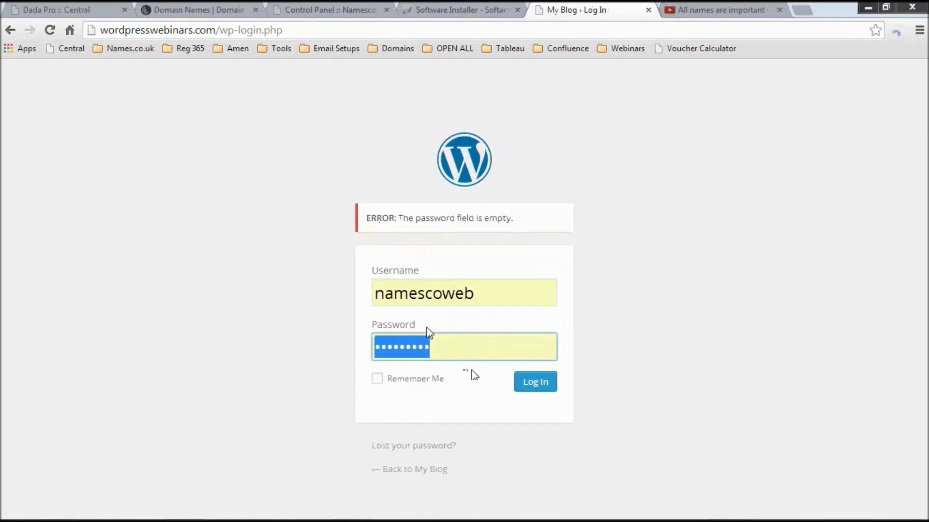
{"action": "key", "text": "BackSpace"}
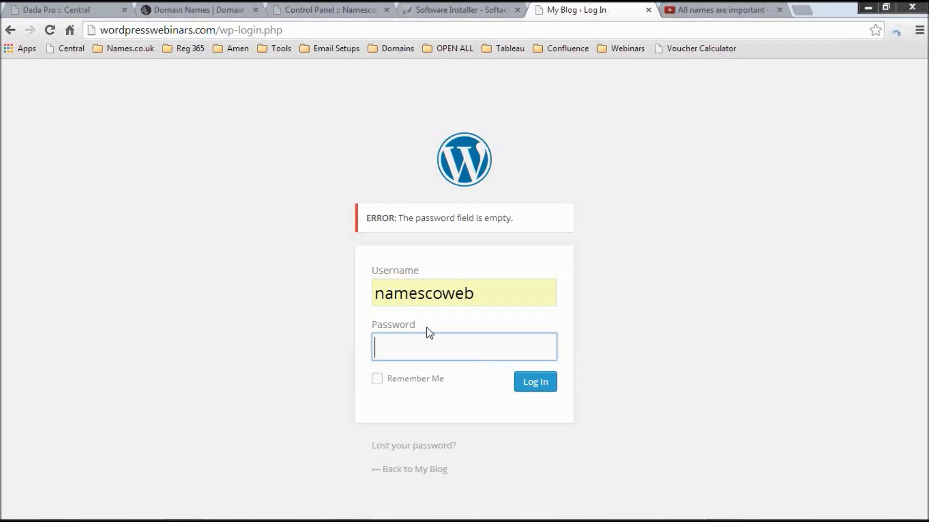
{"action": "type", "text": "•••••••••"}
{"action": "key", "text": "Return"}
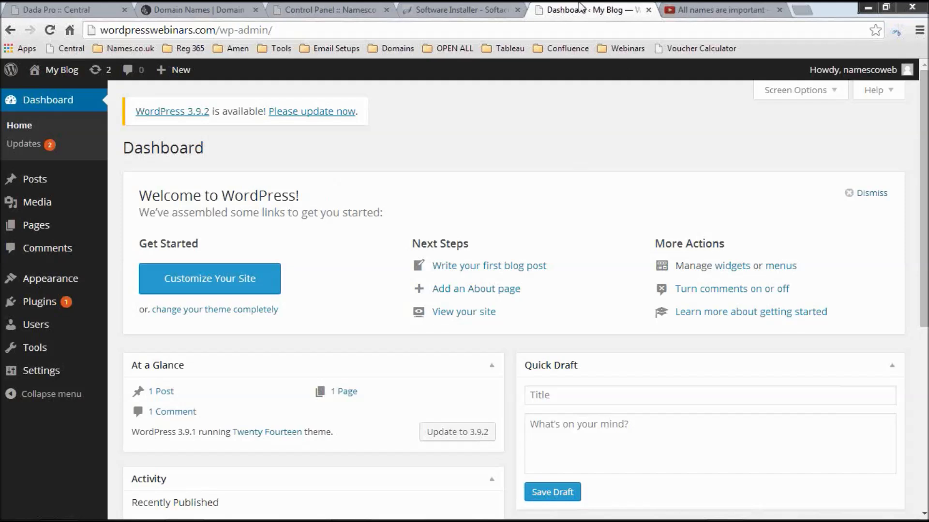
- Open the live My Blog site in a new browser tab placed before the dashboard tab, and return to the dashboard
{"action": "mouse_move", "coordinate": [62, 77]}
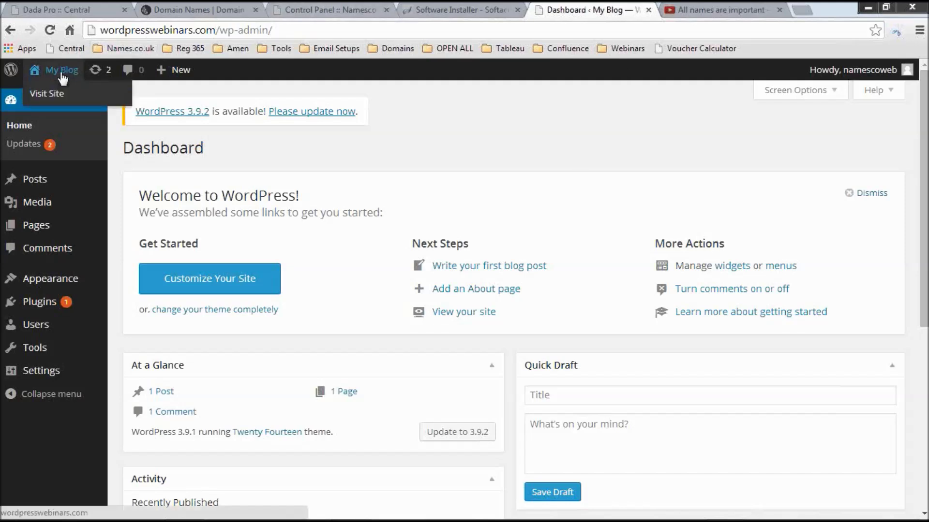
{"action": "right_click", "coordinate": [64, 95]}
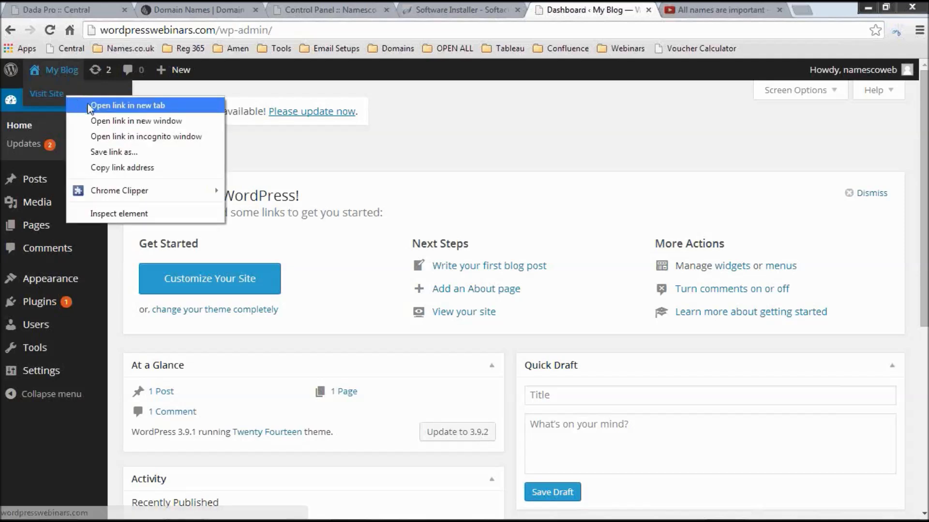
{"action": "left_click", "coordinate": [100, 105]}
{"action": "left_click_drag", "start_coordinate": [618, 7], "coordinate": [521, 12]}
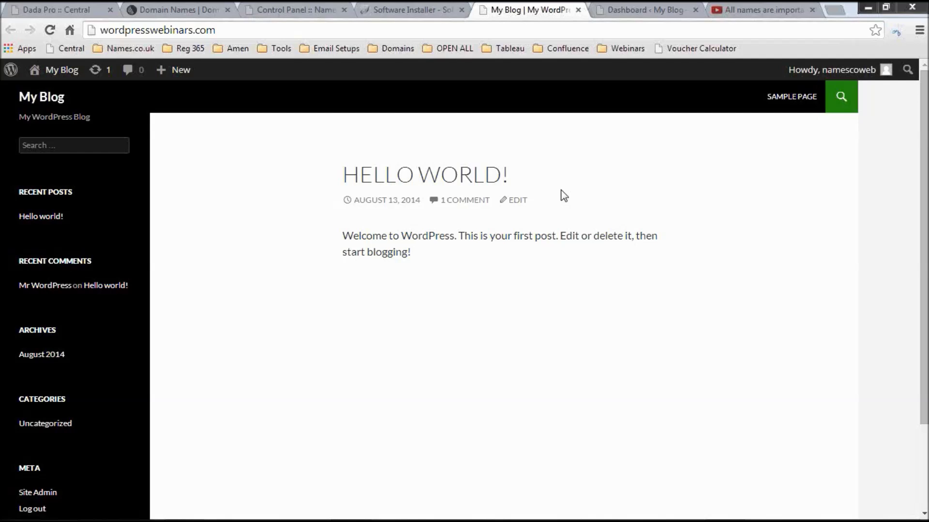
{"action": "left_click", "coordinate": [661, 13]}
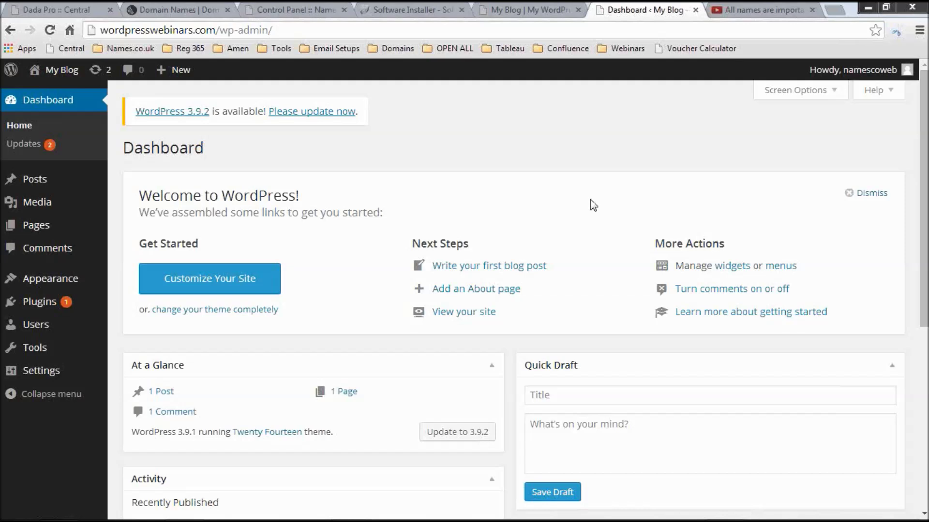
- Start a new page titled "Home" and place the cursor in its content area
{"action": "scroll", "coordinate": [594, 206], "scroll_direction": "down", "scroll_amount": 1}
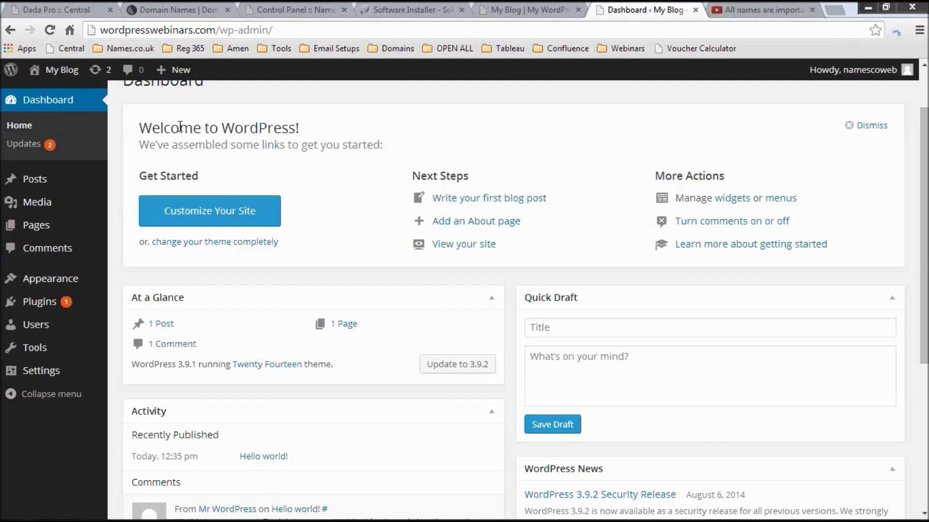
{"action": "mouse_move", "coordinate": [68, 234]}
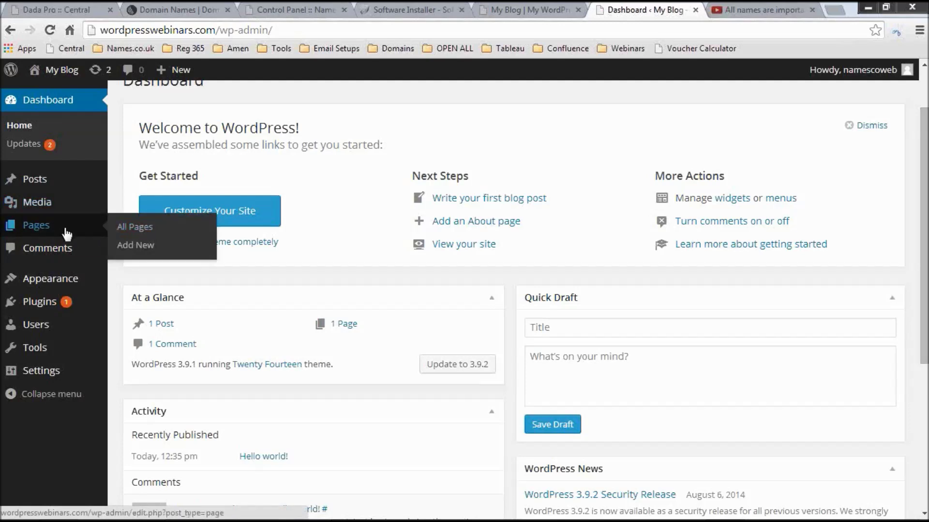
{"action": "left_click", "coordinate": [140, 244]}
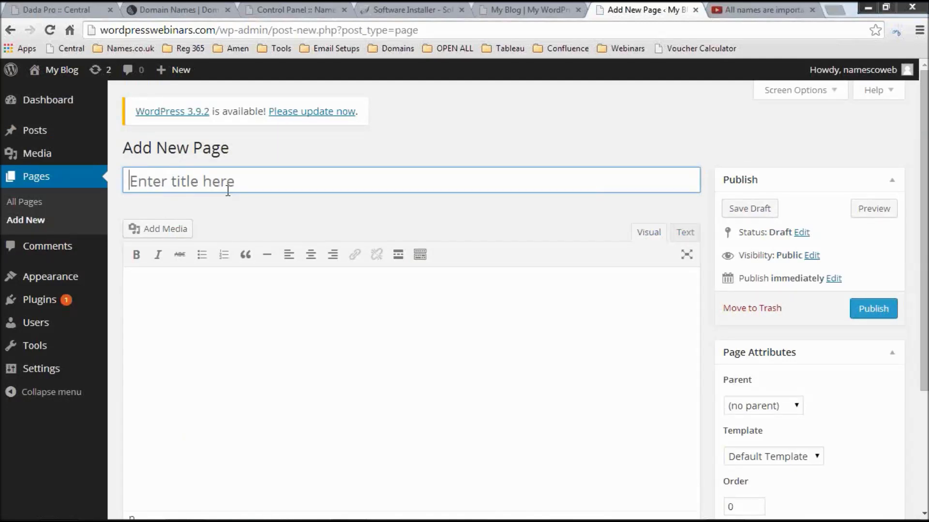
{"action": "type", "text": "Home"}
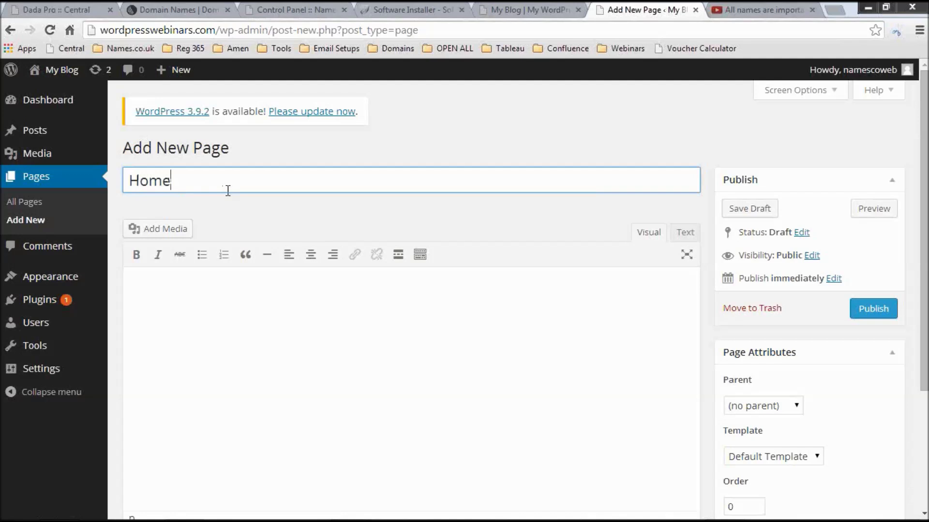
{"action": "left_click", "coordinate": [242, 319]}
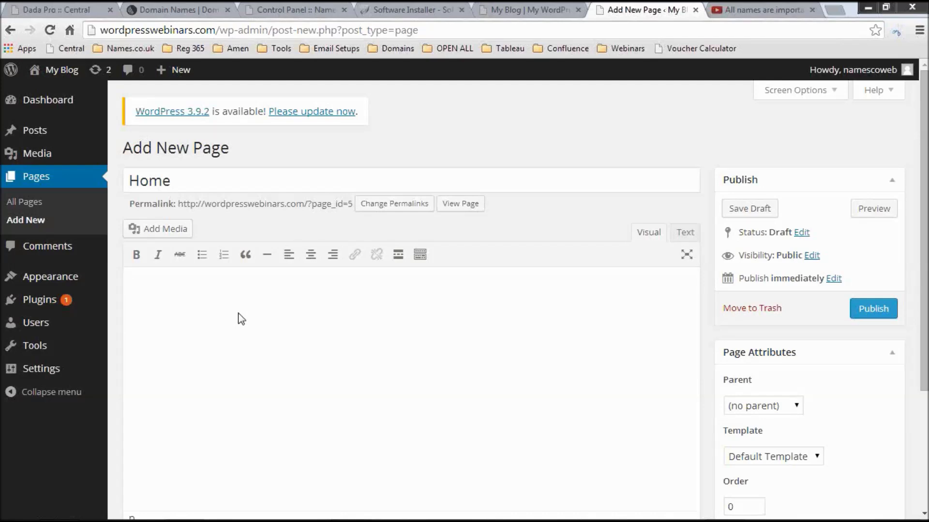
- Switch to the "Images for WordPress Webinar" folder and open Dummy Content.txt in Notepad
{"action": "key", "text": "alt+Tab"}
{"action": "key", "text": "alt+Tab"}
{"action": "key", "text": "alt+Tab"}
{"action": "key", "text": "alt+Tab"}
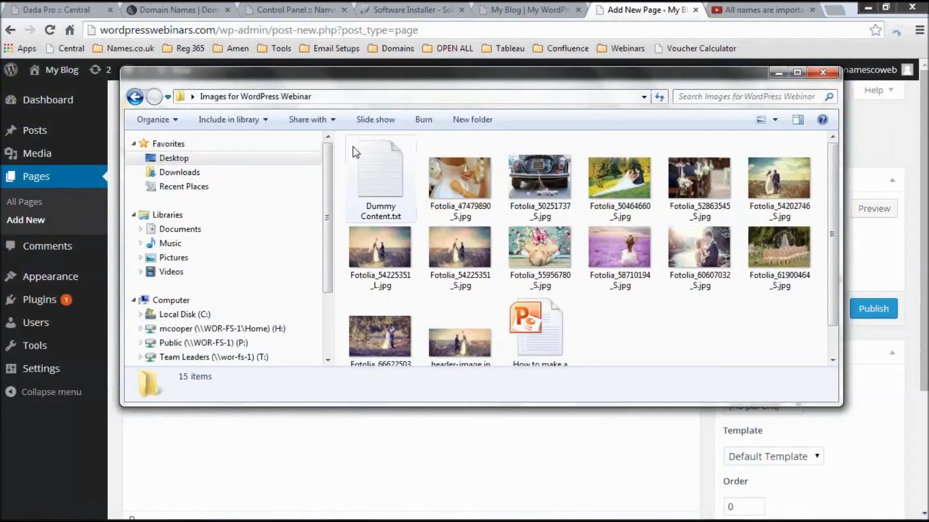
{"action": "left_click", "coordinate": [370, 168]}
{"action": "double_click", "coordinate": [370, 169]}
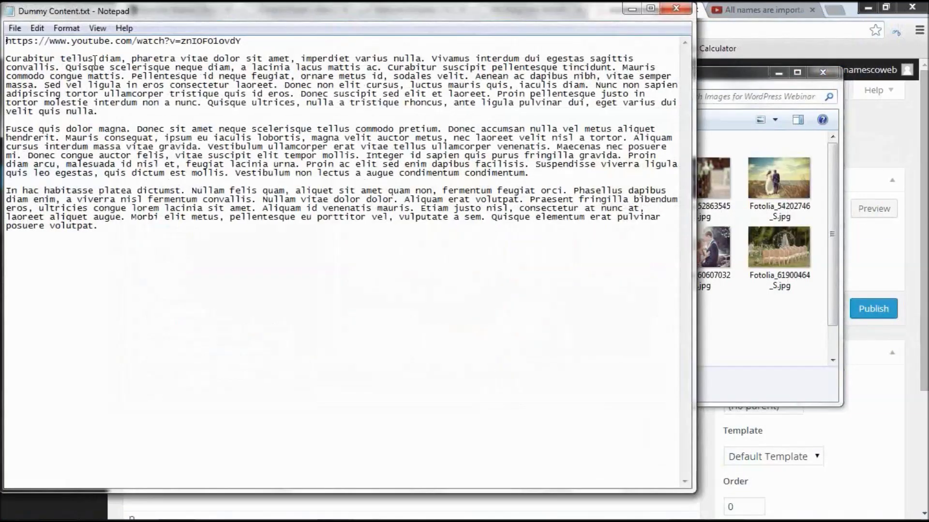
- Copy the first "Curabitur tellus diam" paragraph from Dummy Content.txt into the Home page's content area and remove the blank line above it
{"action": "left_click_drag", "start_coordinate": [99, 112], "coordinate": [6, 58]}
{"action": "key", "text": "ctrl+c"}
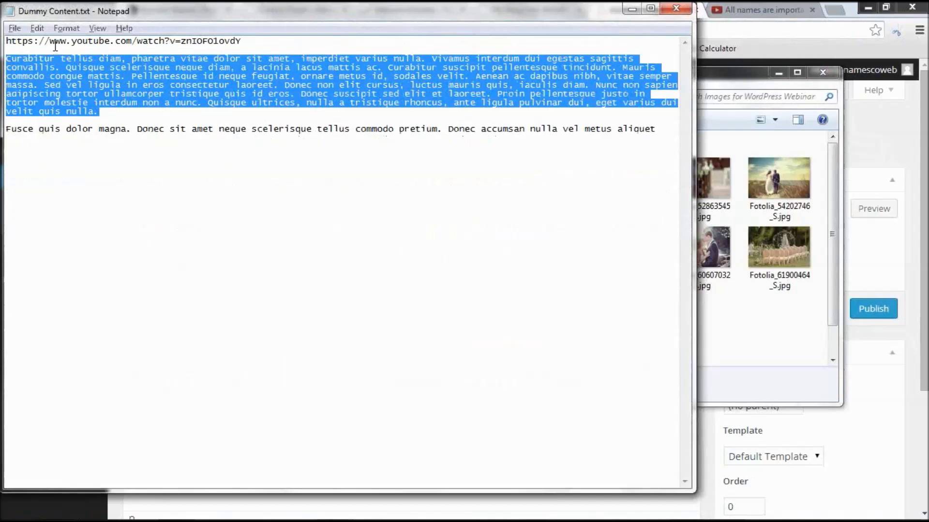
{"action": "key", "text": "alt+Tab"}
{"action": "key", "text": "alt+Tab"}
{"action": "key", "text": "alt+Tab"}
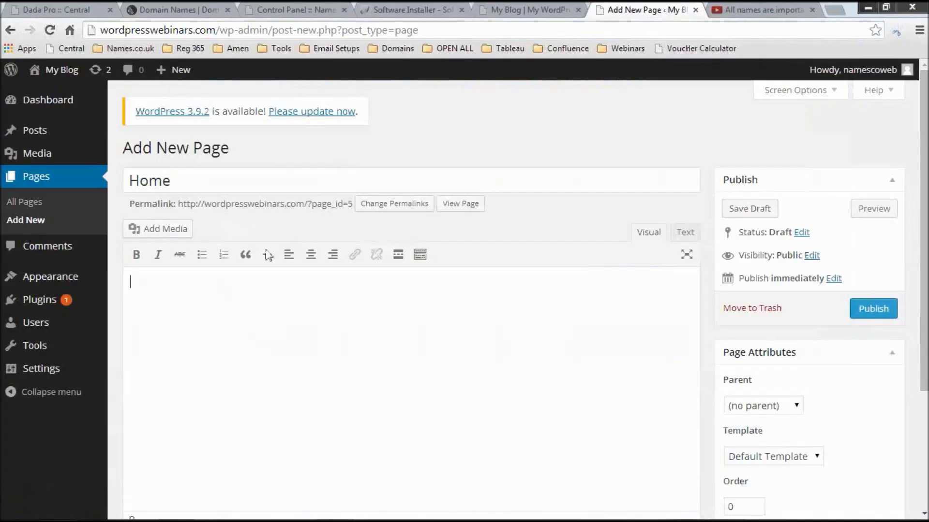
{"action": "key", "text": "ctrl+v"}
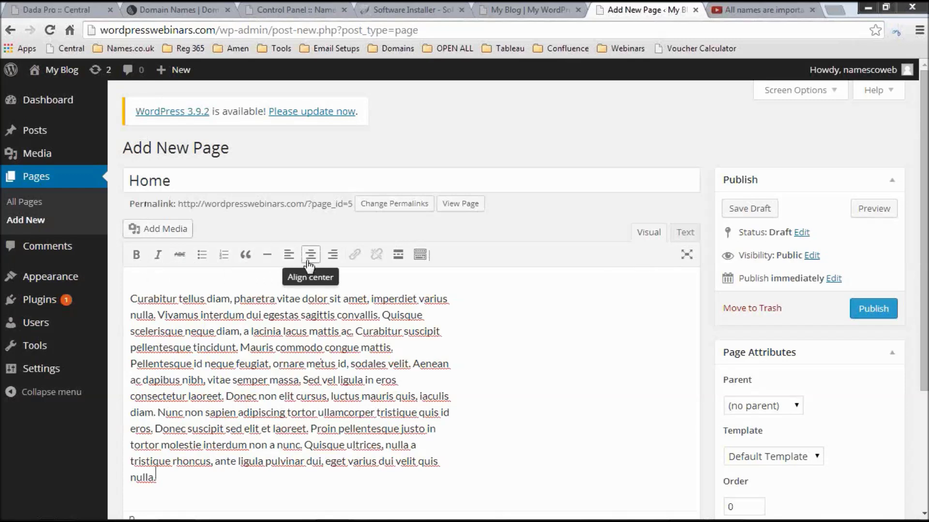
{"action": "left_click", "coordinate": [133, 299]}
{"action": "key", "text": "BackSpace"}
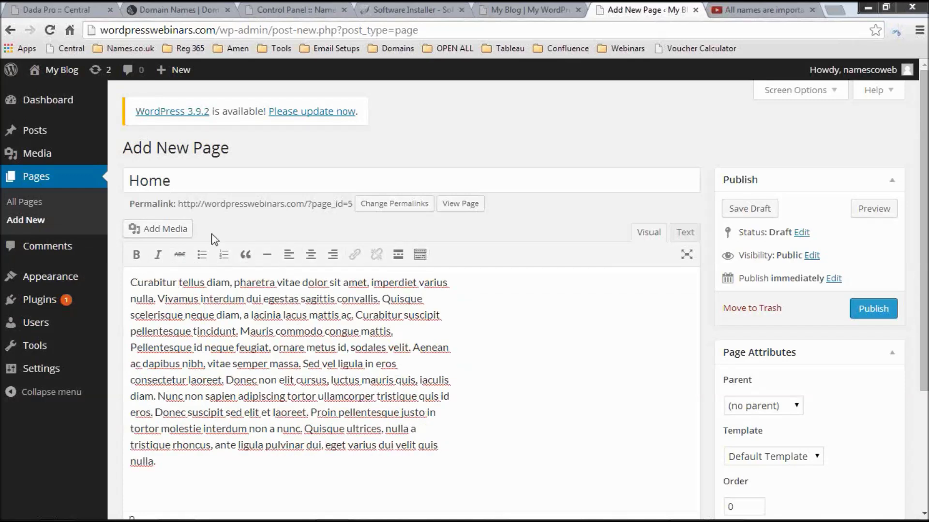
- Make the opening words "Curabitur tellus diam" of the Home page text bold
{"action": "left_click_drag", "start_coordinate": [221, 282], "coordinate": [144, 282]}
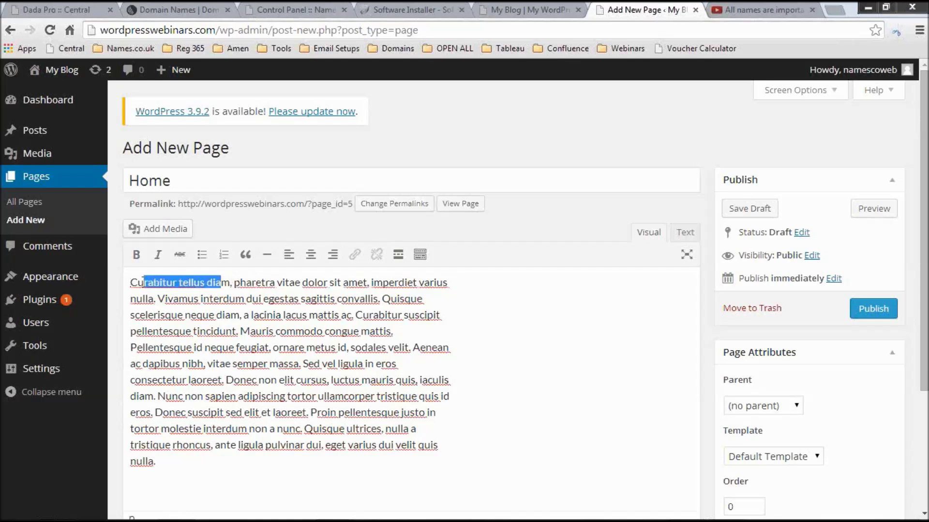
{"action": "left_click_drag", "start_coordinate": [229, 283], "coordinate": [129, 283]}
{"action": "left_click", "coordinate": [136, 255]}
- Split the Home page text into three paragraphs, breaking before "Curabitur suscipit" and before "Donec non elit cursus"
{"action": "left_click", "coordinate": [333, 343]}
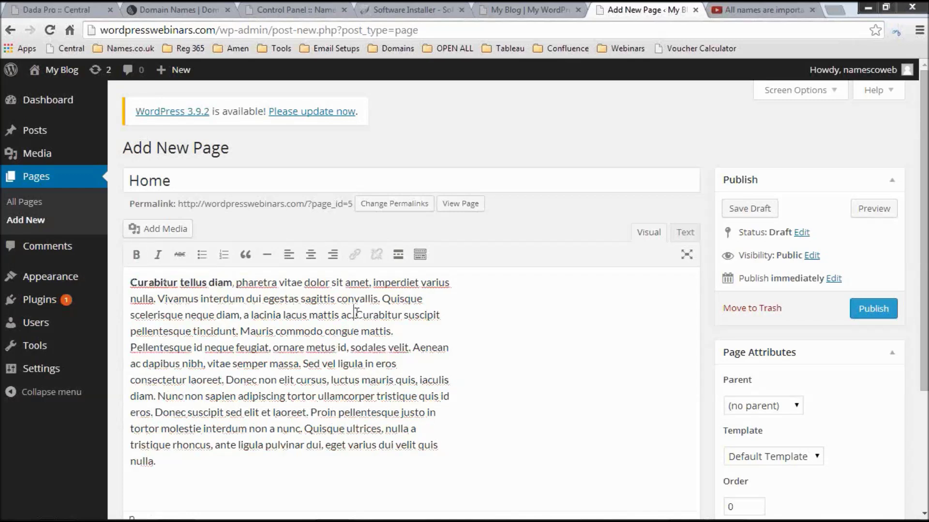
{"action": "key", "text": "Return"}
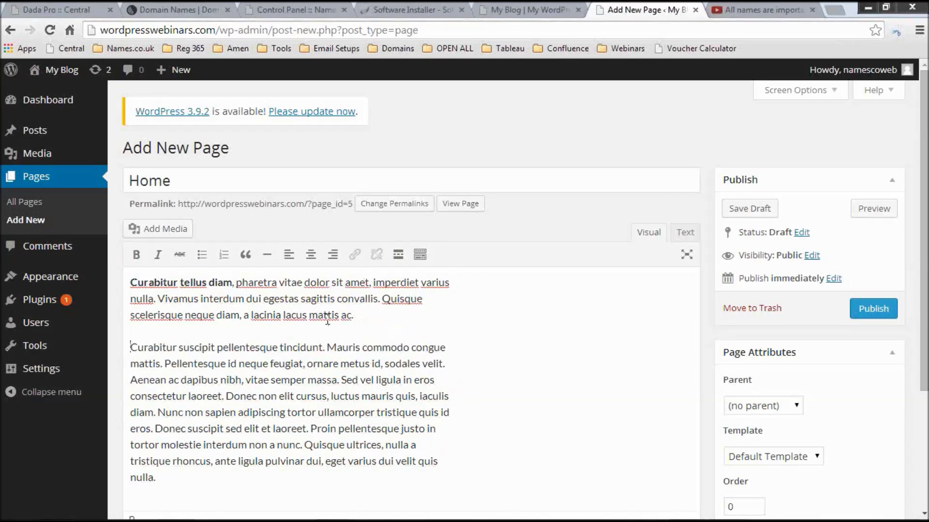
{"action": "left_click", "coordinate": [226, 397]}
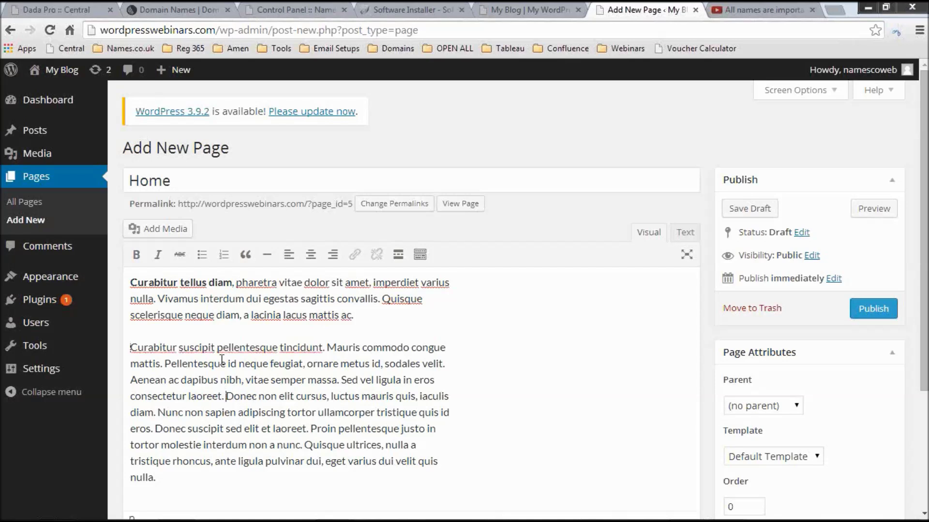
{"action": "key", "text": "Return"}
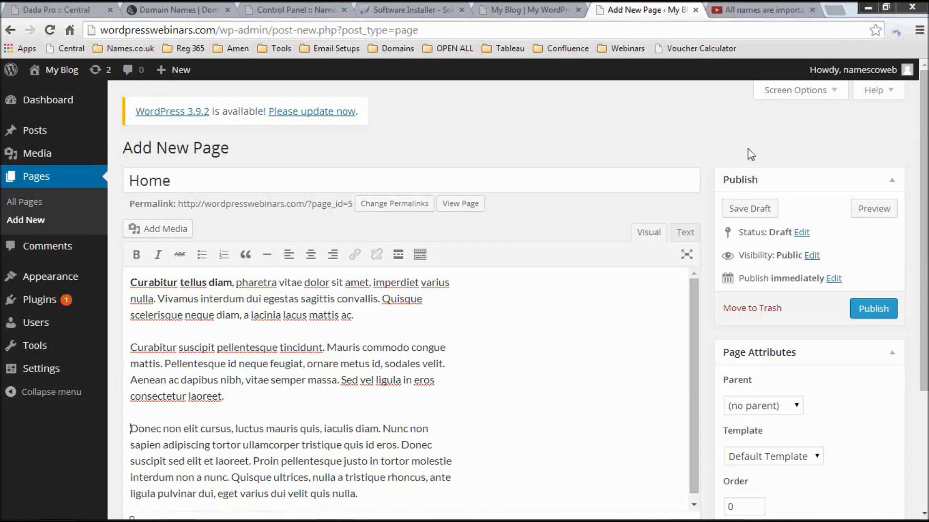
- Save the Home page as a draft and publish it after checking and closing its preview
{"action": "left_click", "coordinate": [752, 210]}
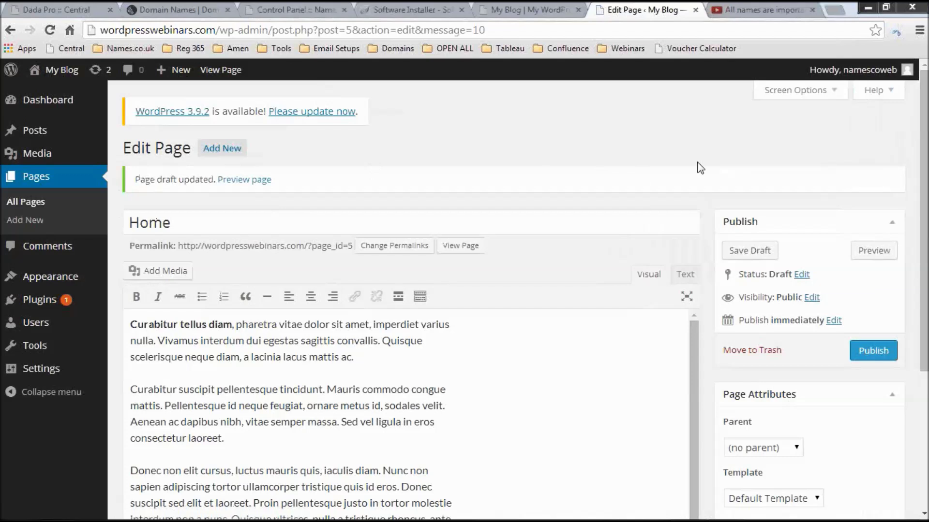
{"action": "left_click", "coordinate": [862, 253]}
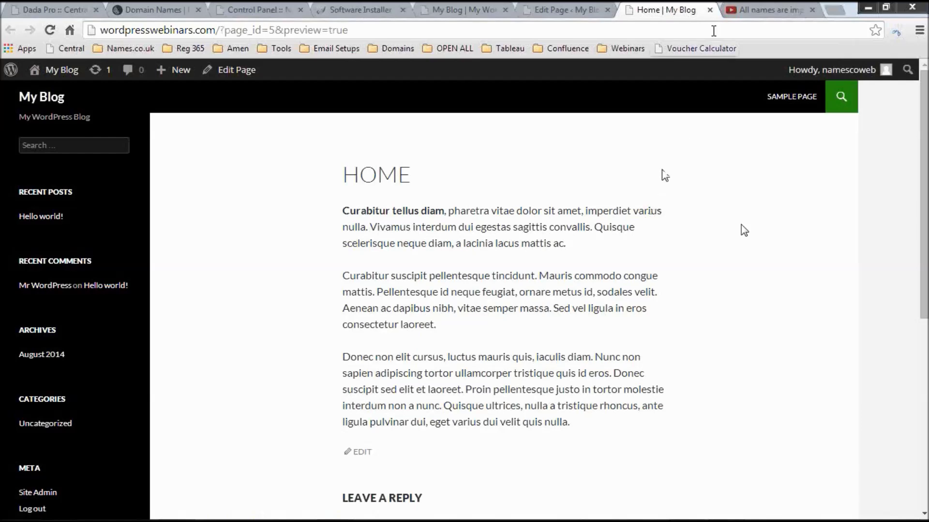
{"action": "left_click", "coordinate": [710, 11]}
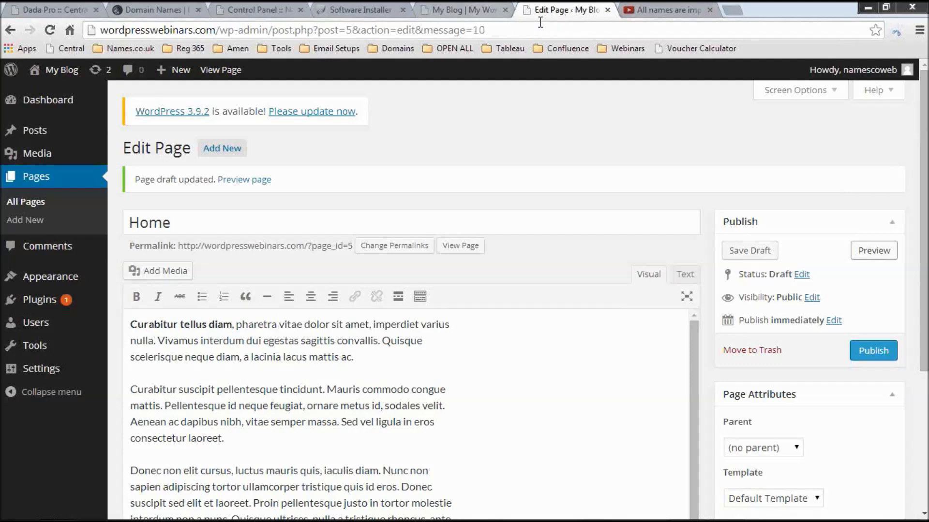
{"action": "left_click", "coordinate": [861, 354]}
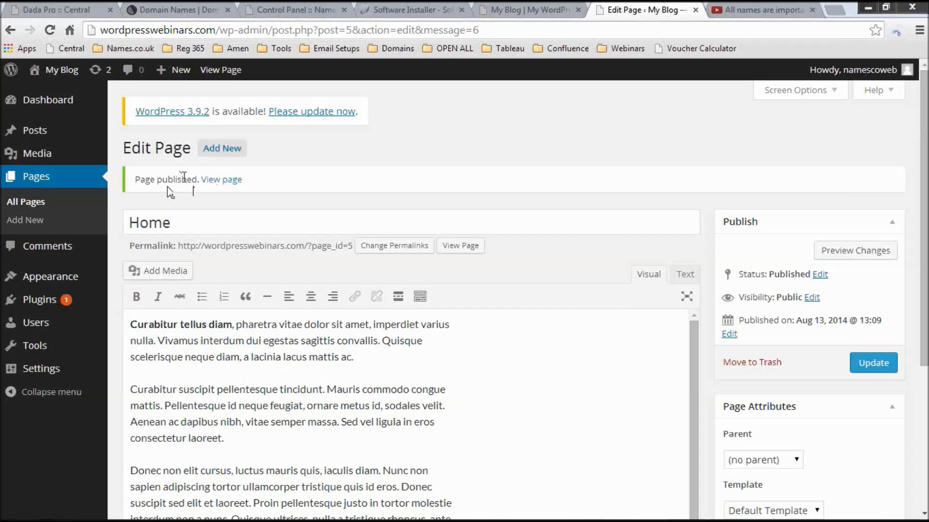
- Add another page titled "Gallery" with the introductory text "Here is a selection of our latest work:"
{"action": "left_click", "coordinate": [227, 152]}
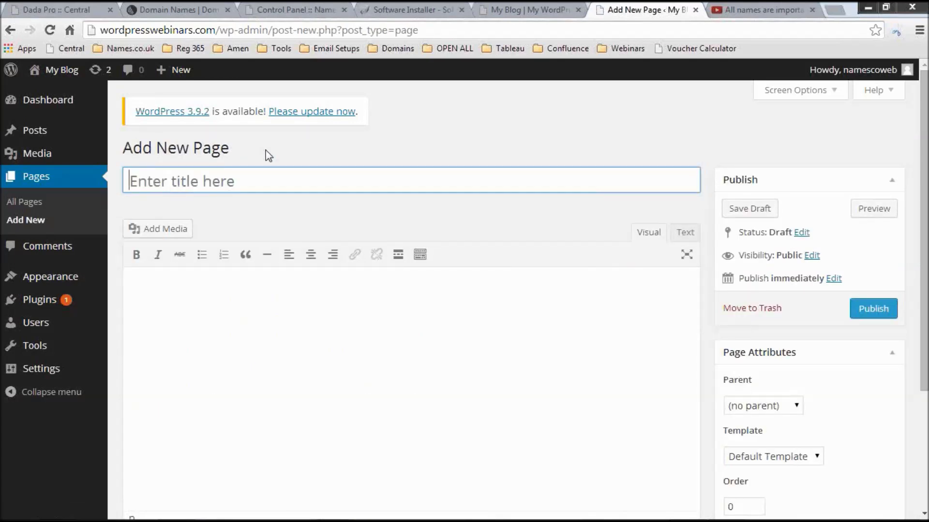
{"action": "type", "text": "Gallery"}
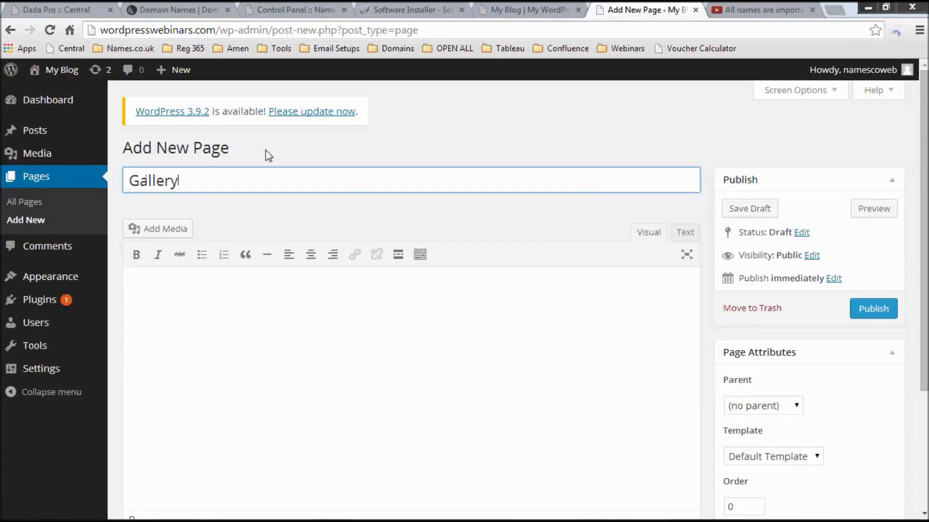
{"action": "left_click", "coordinate": [262, 323]}
{"action": "type", "text": "Here"}
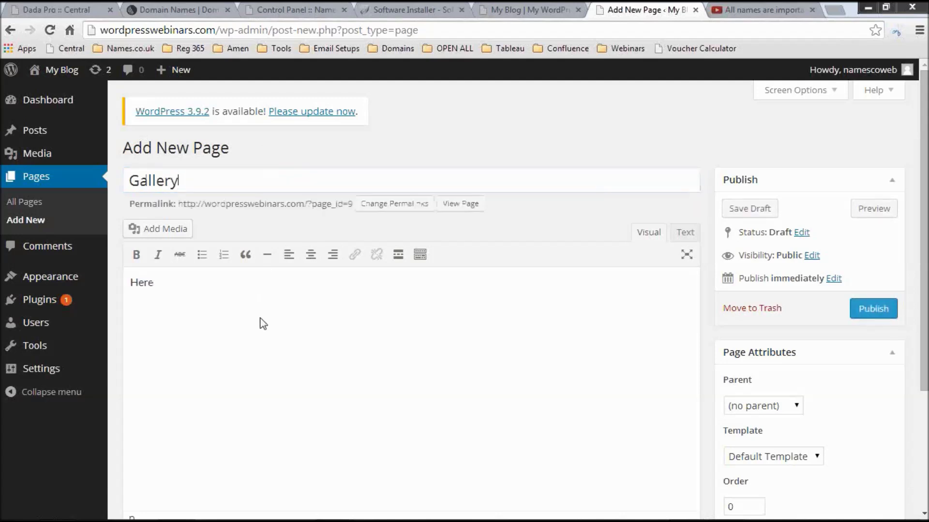
{"action": "type", "text": " is a selection of ourl atest work:"}
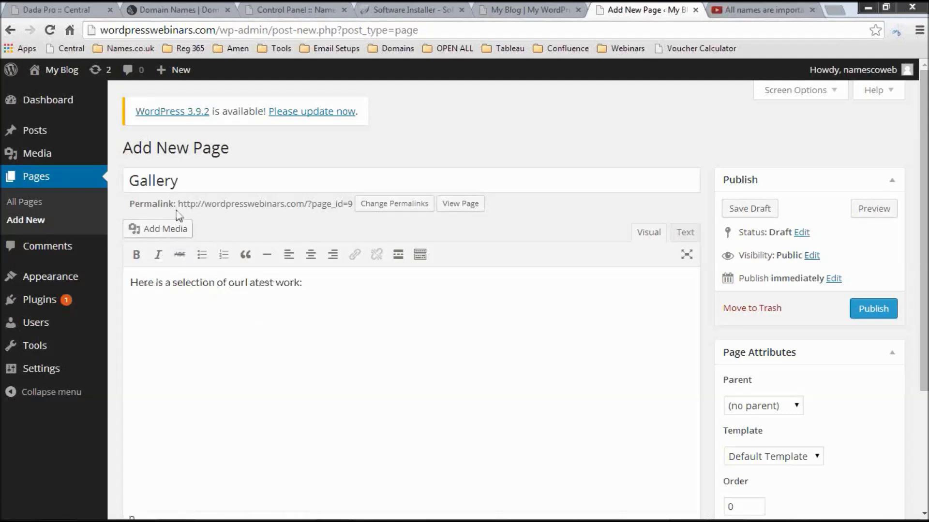
- Upload the images Fotolia_47479890_S.jpg through Fotolia_66622503_S.jpg from the webinar folder to the media library, leaving out Fotolia_54225351_L.jpg
{"action": "left_click", "coordinate": [160, 234]}
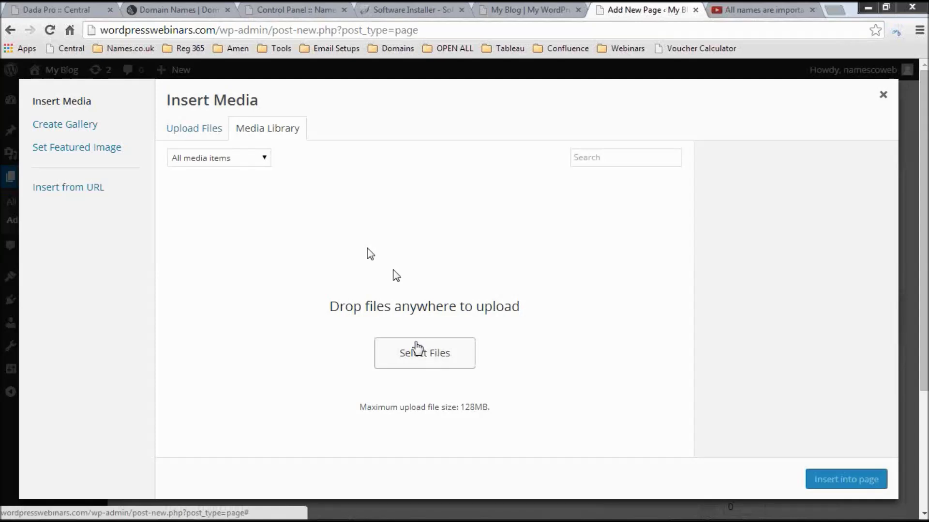
{"action": "key", "text": "alt+Tab"}
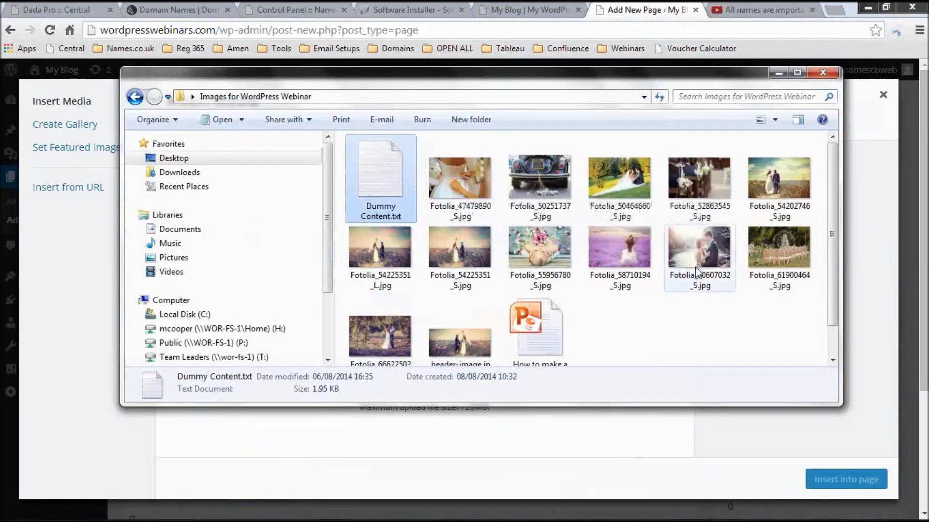
{"action": "left_click", "coordinate": [445, 175]}
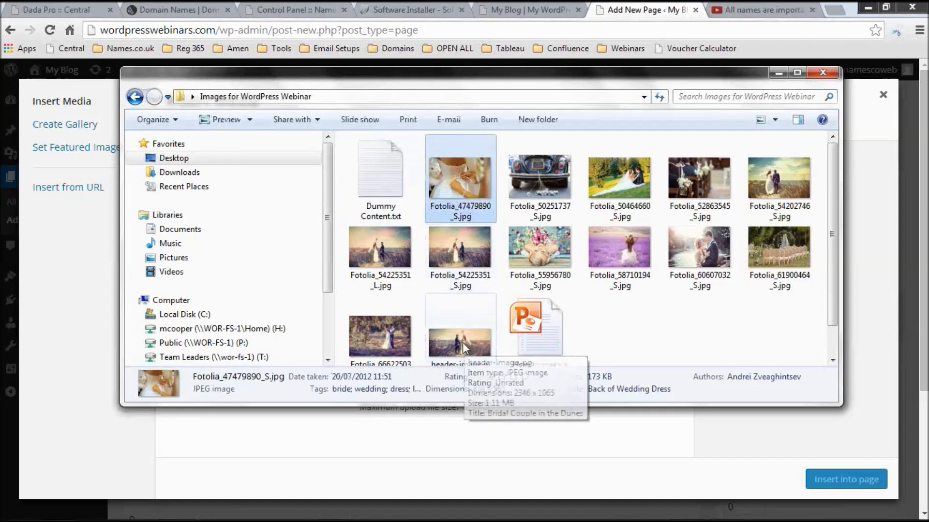
{"action": "left_click", "coordinate": [393, 336], "text": "shift"}
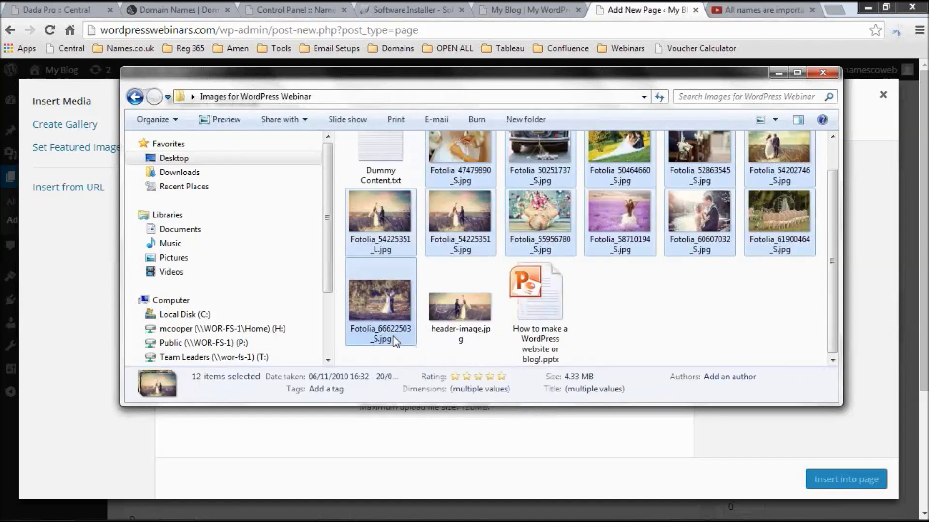
{"action": "left_click", "coordinate": [398, 240], "text": "ctrl"}
{"action": "left_click_drag", "start_coordinate": [472, 222], "coordinate": [478, 462]}
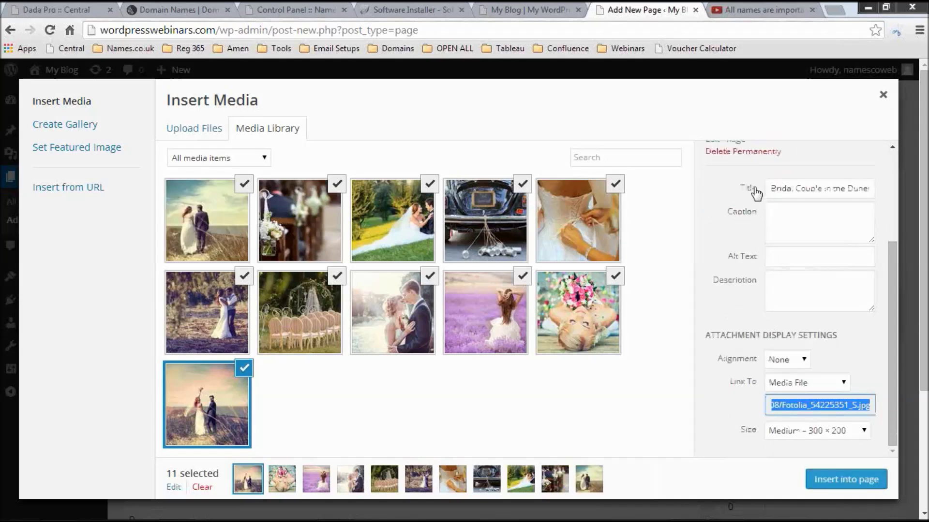
- Copy the title "Bridal Couple in the Dunes" of the selected image into its alt text
{"action": "left_click", "coordinate": [785, 190]}
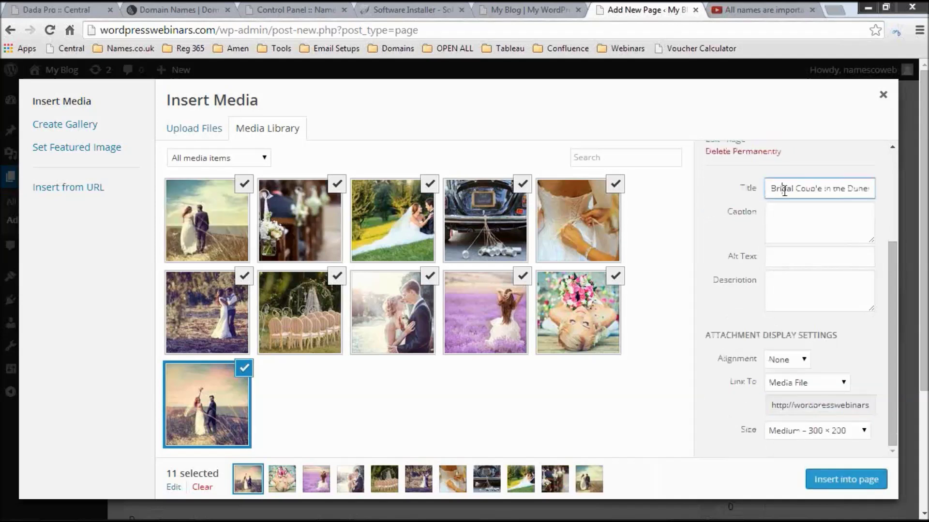
{"action": "triple_click", "coordinate": [779, 190]}
{"action": "key", "text": "ctrl+c"}
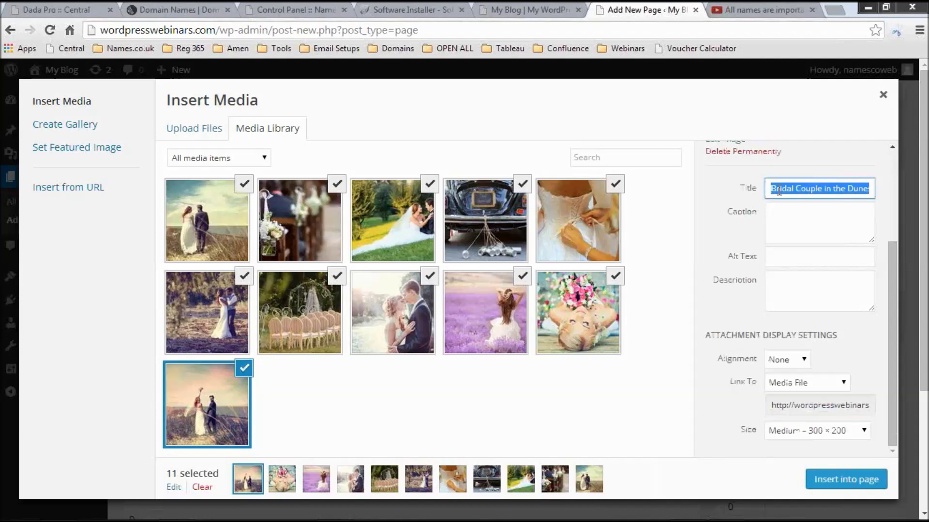
{"action": "left_click", "coordinate": [804, 260]}
{"action": "key", "text": "ctrl+v"}
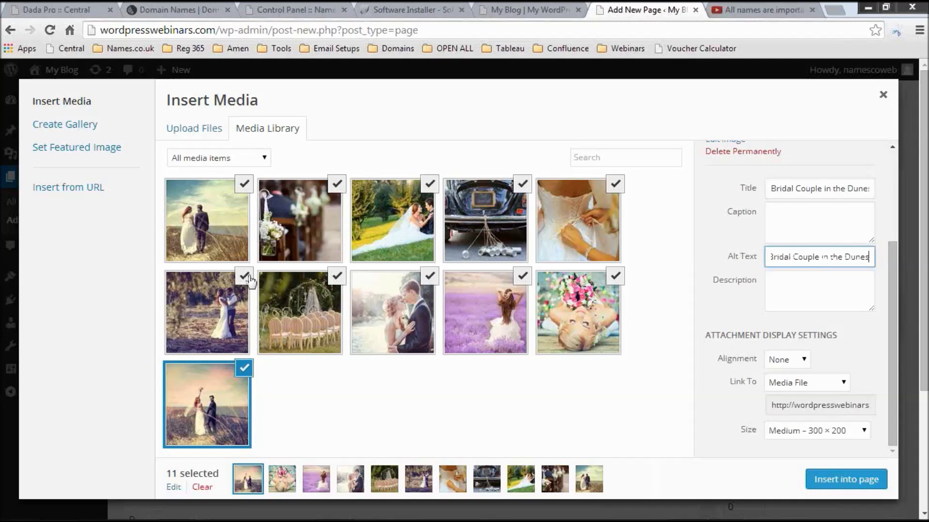
- Create a gallery from the selected images, move the lavender field photo to fifth place, and insert the gallery into the page
{"action": "left_click", "coordinate": [74, 127]}
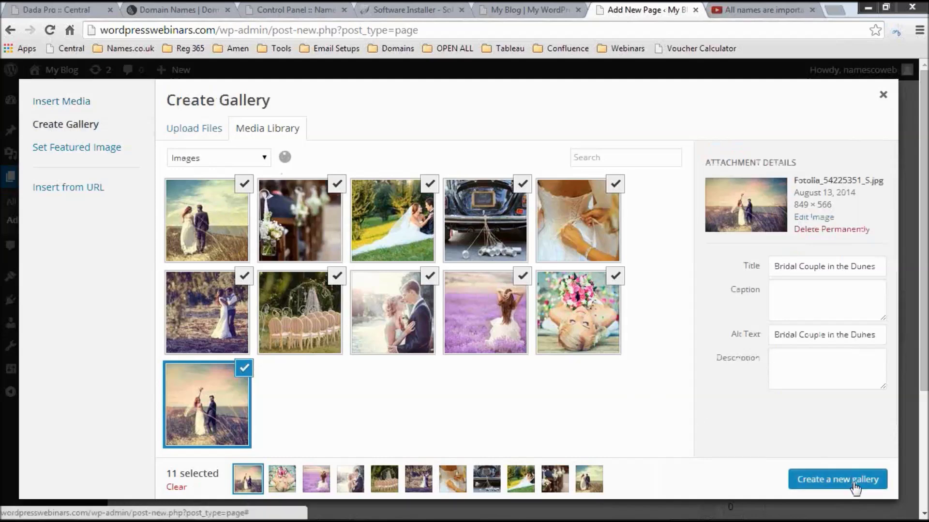
{"action": "left_click", "coordinate": [809, 485]}
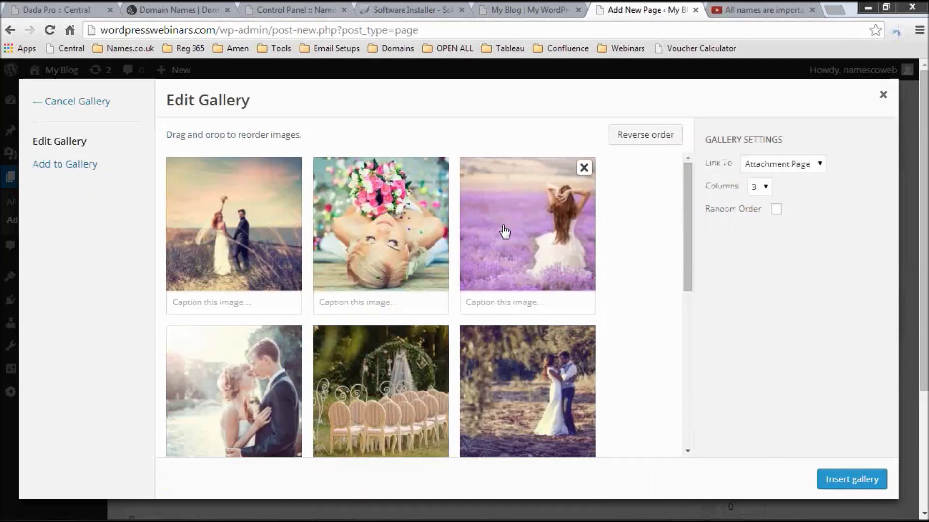
{"action": "left_click_drag", "start_coordinate": [493, 250], "coordinate": [353, 422]}
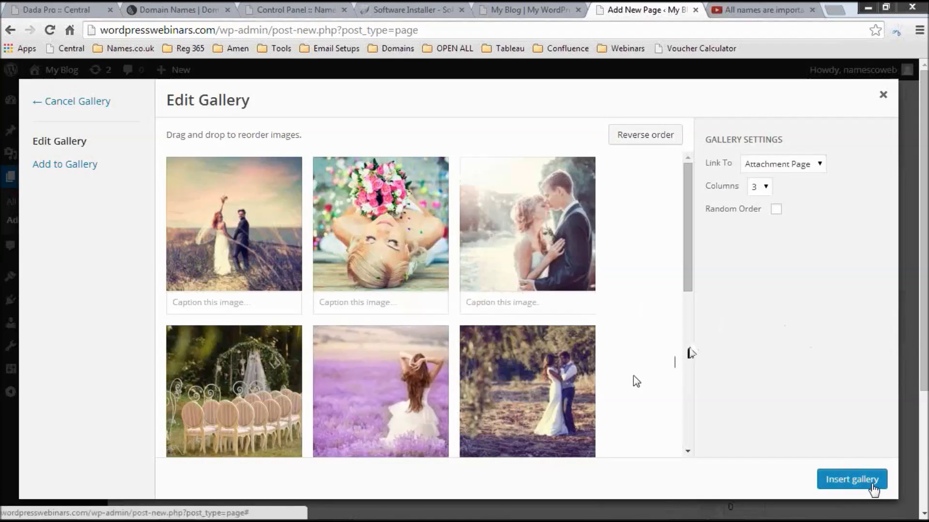
{"action": "left_click", "coordinate": [873, 490]}
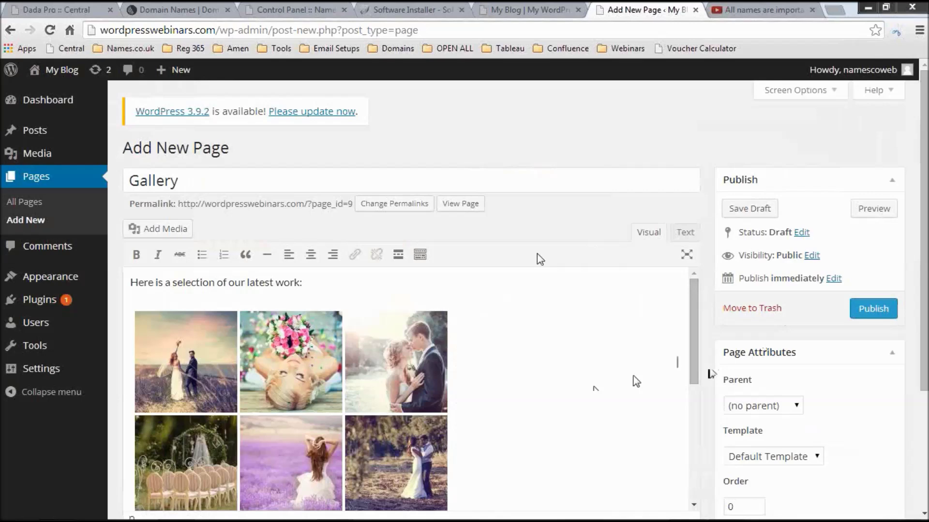
- Look over the inserted gallery and publish the Gallery page
{"action": "scroll", "coordinate": [546, 378], "scroll_direction": "down", "scroll_amount": 3}
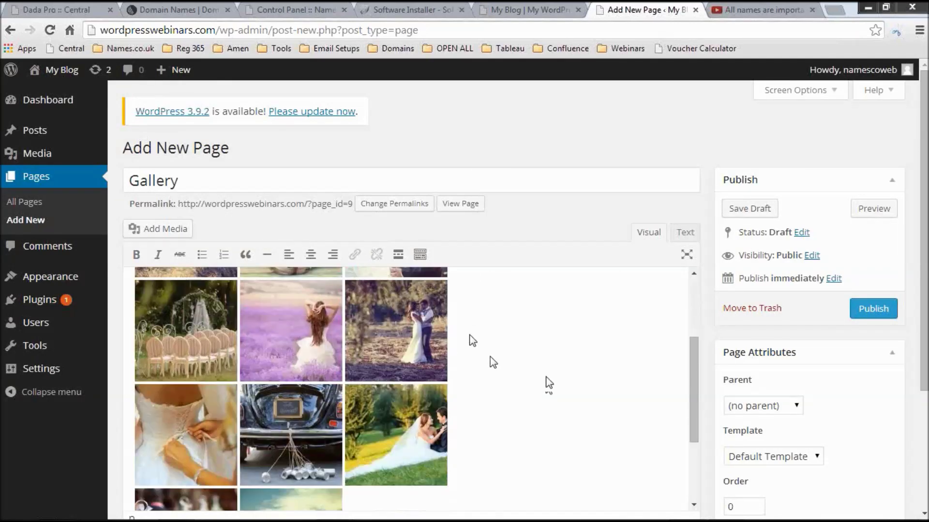
{"action": "scroll", "coordinate": [548, 385], "scroll_direction": "up", "scroll_amount": 5}
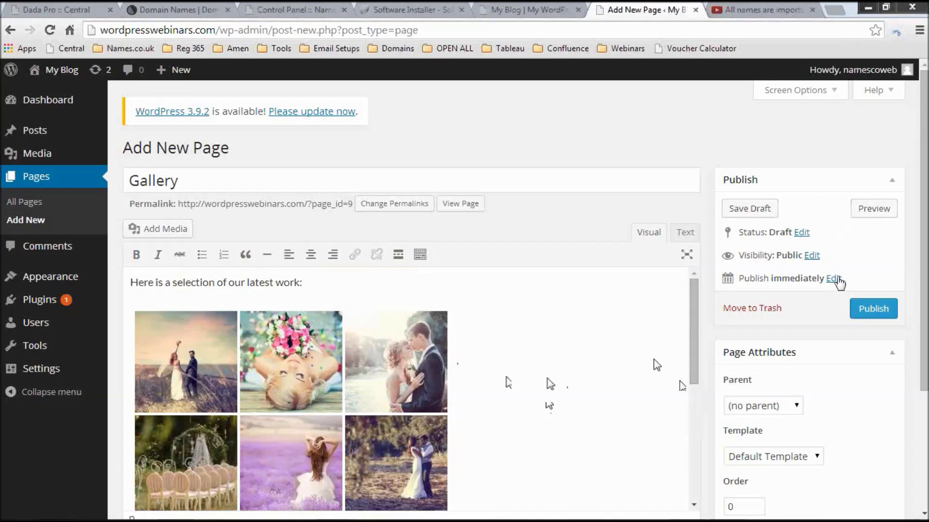
{"action": "left_click", "coordinate": [856, 309]}
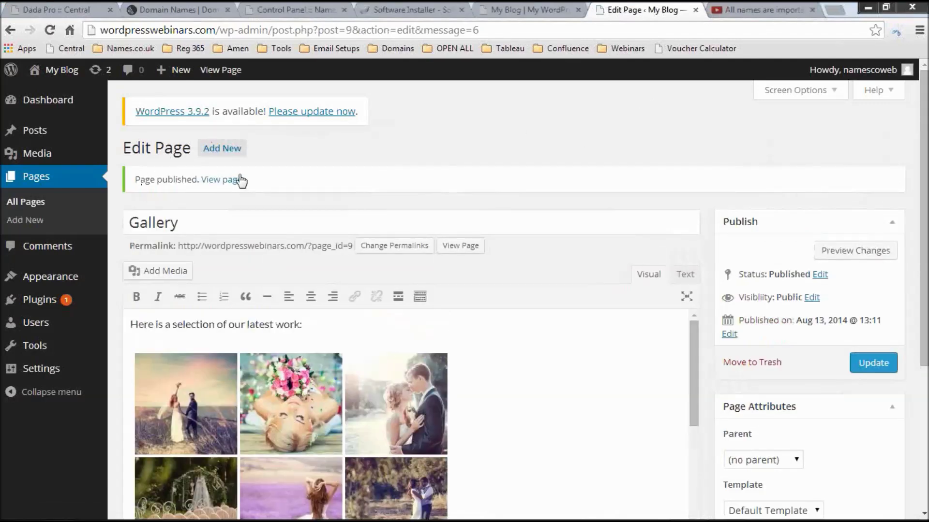
- Switch to the live My Blog site, reload its front page and view the published Gallery page
{"action": "left_click", "coordinate": [494, 12]}
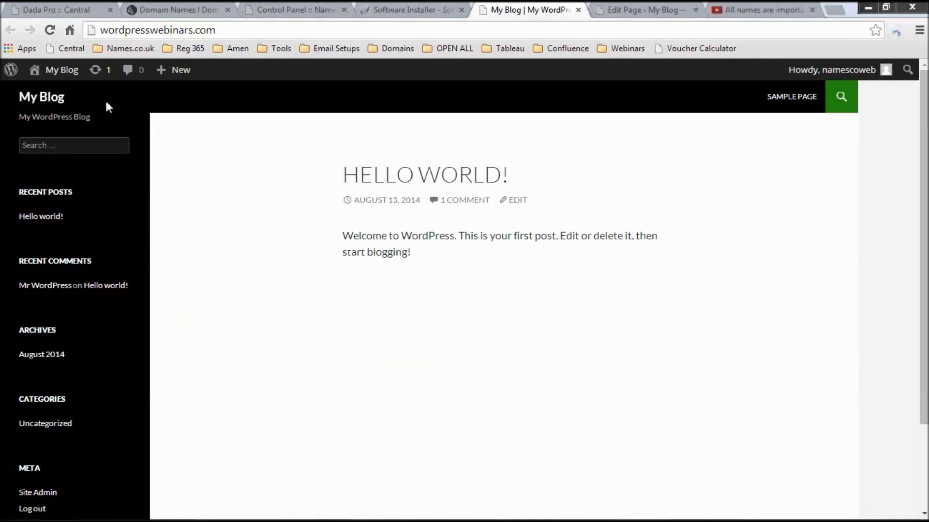
{"action": "left_click", "coordinate": [49, 96]}
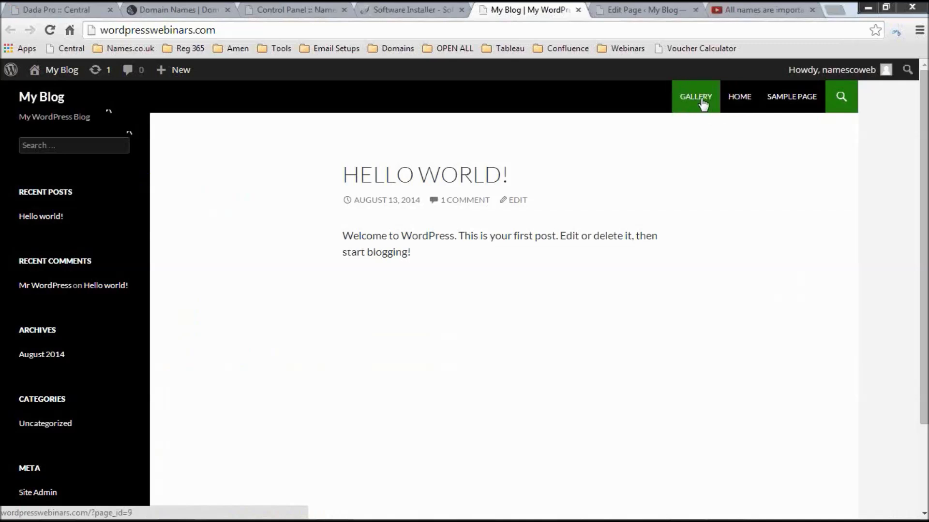
{"action": "left_click", "coordinate": [702, 108]}
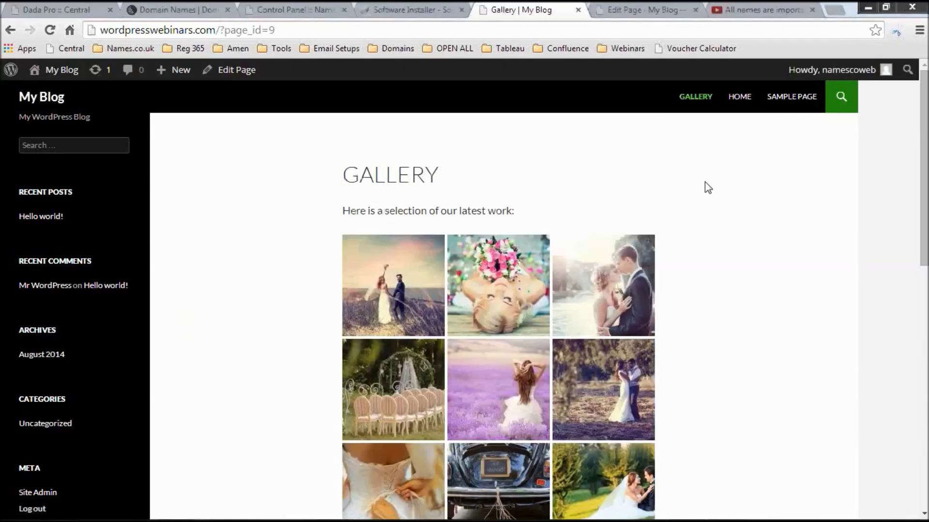
- Return from the live gallery to the page editor and publish a new page titled News with no body content
{"action": "scroll", "coordinate": [705, 183], "scroll_direction": "down", "scroll_amount": 3}
{"action": "scroll", "coordinate": [705, 184], "scroll_direction": "up", "scroll_amount": 3}
{"action": "left_click", "coordinate": [634, 10]}
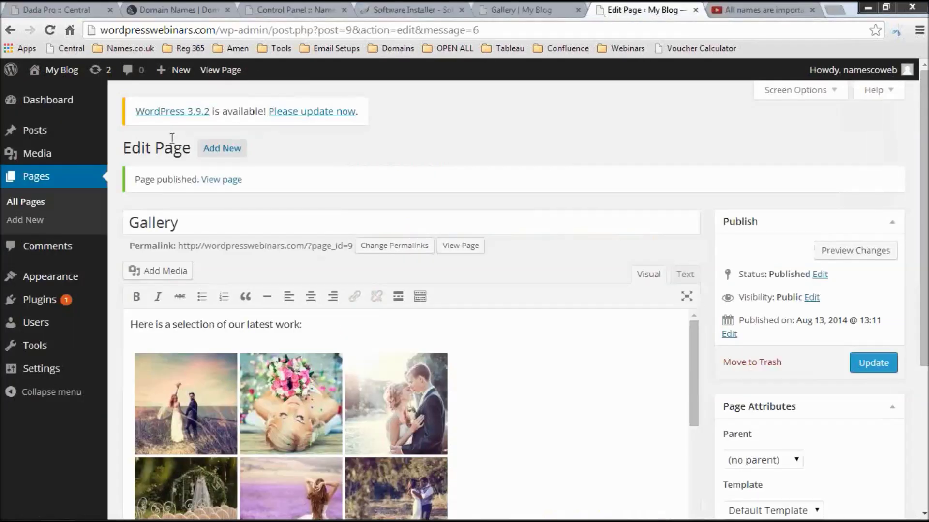
{"action": "left_click", "coordinate": [38, 220]}
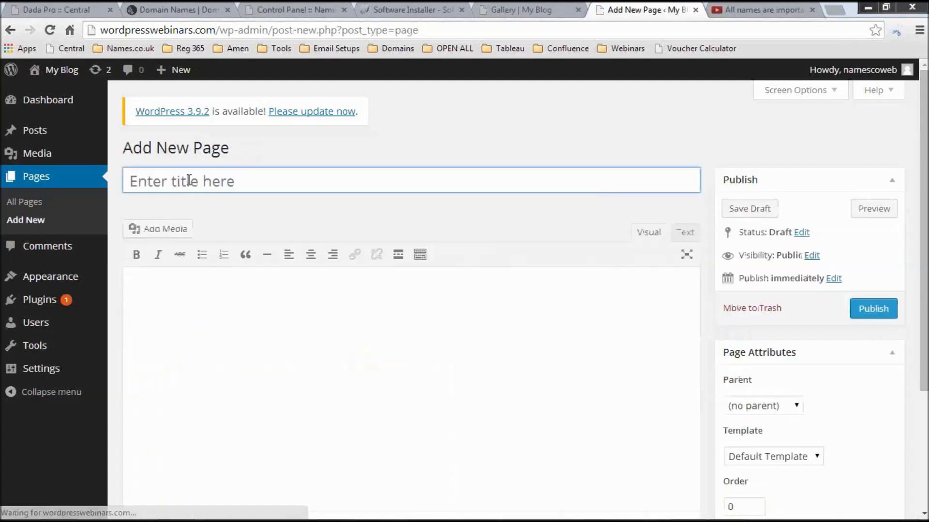
{"action": "type", "text": "News"}
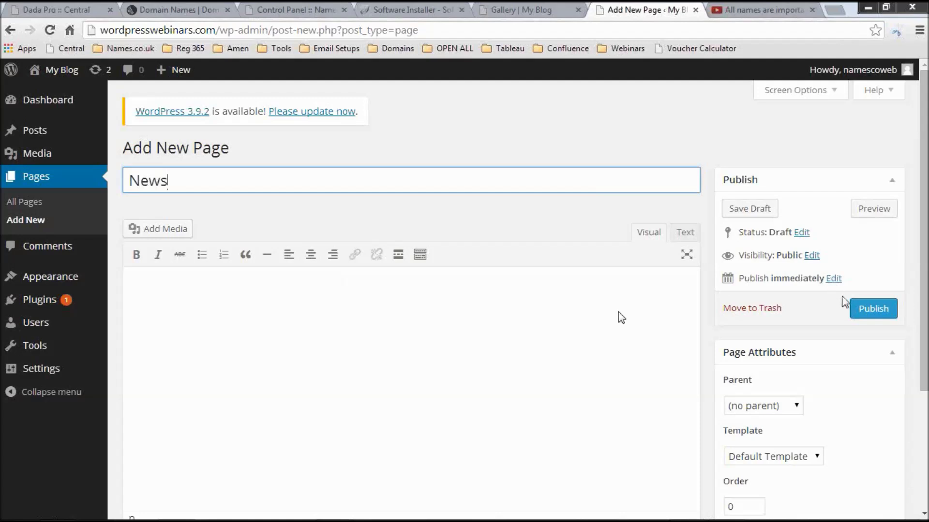
{"action": "left_click", "coordinate": [864, 315]}
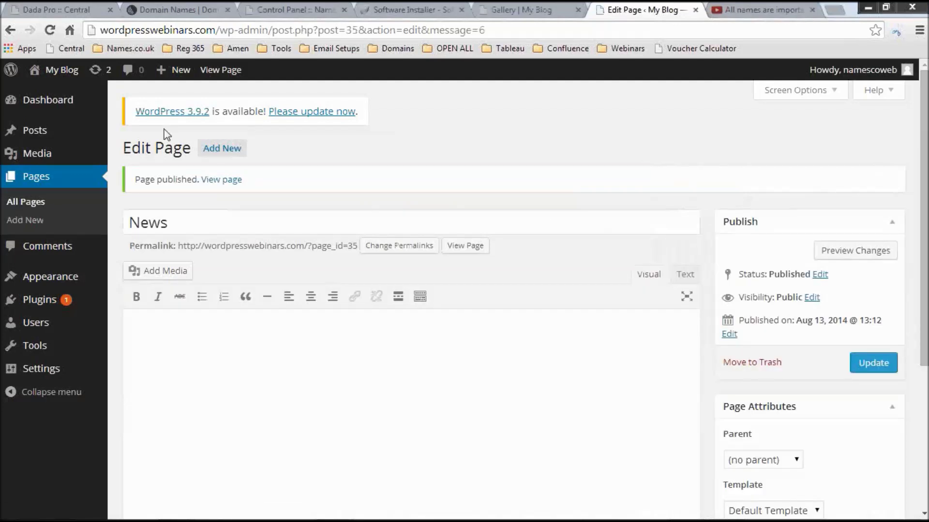
- Create a page titled Contact, enter "Tel:" followed by the phone number as its content, and publish it
{"action": "left_click", "coordinate": [209, 149]}
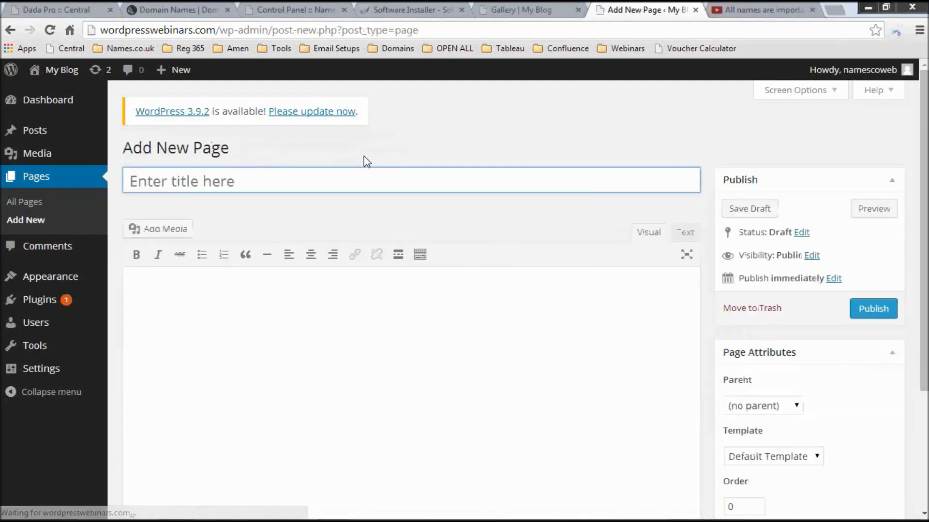
{"action": "type", "text": "Contact"}
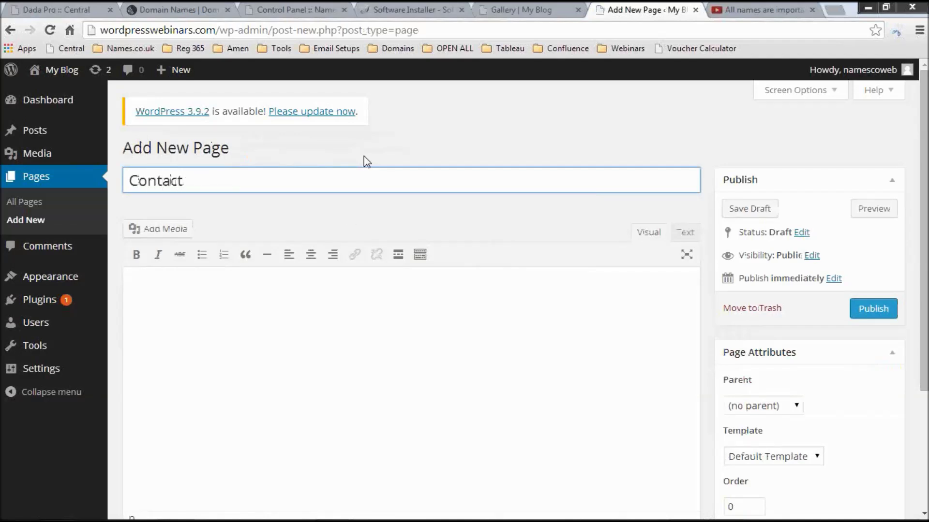
{"action": "left_click", "coordinate": [342, 318]}
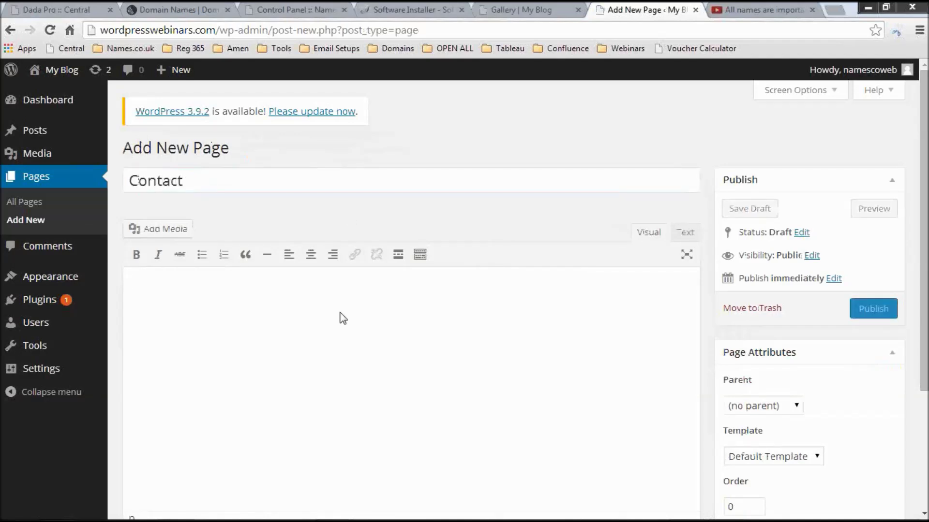
{"action": "type", "text": "Tel:"}
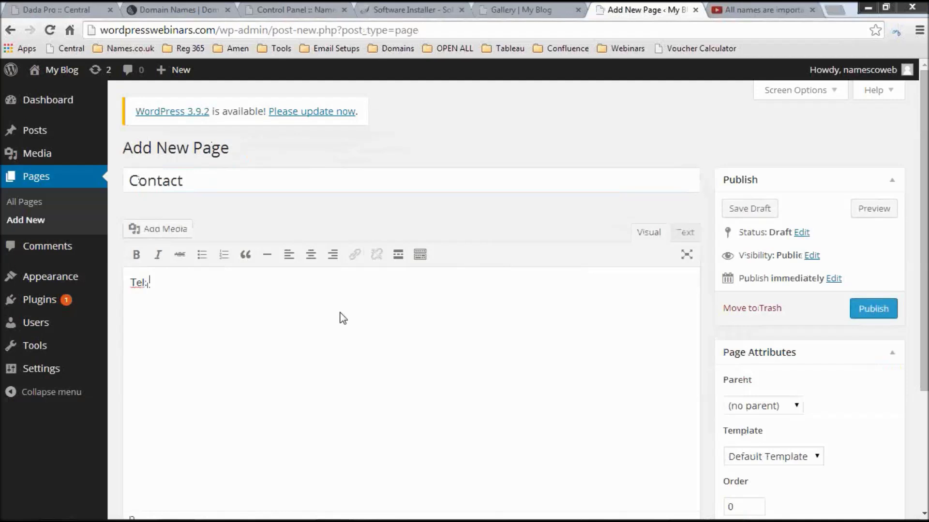
{"action": "type", "text": " 01234 567 890"}
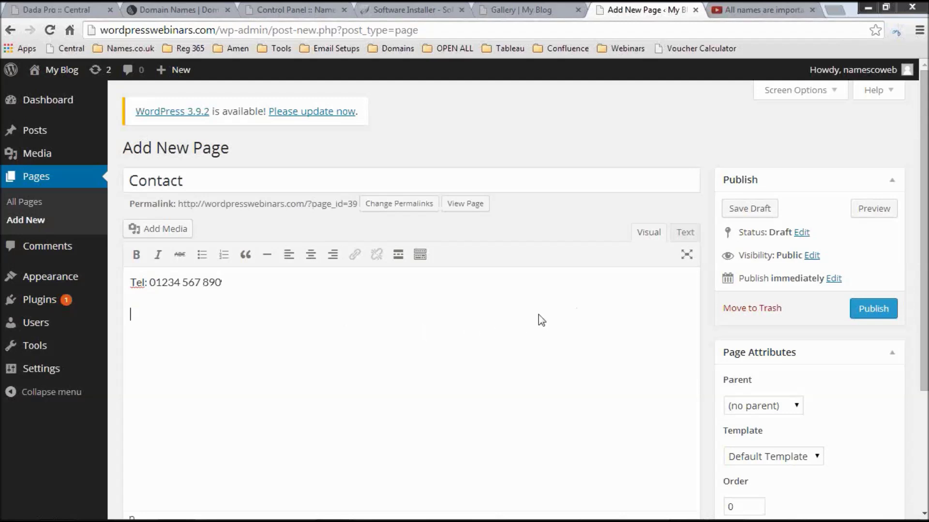
{"action": "left_click", "coordinate": [871, 311]}
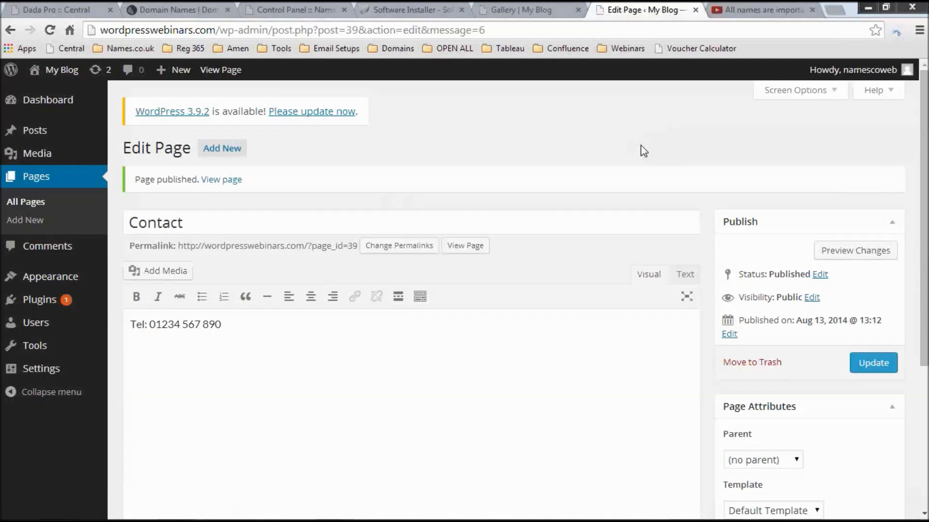
- Check the navigation menu on the live site's front page for the new pages, and return to the page editor
{"action": "left_click", "coordinate": [536, 10]}
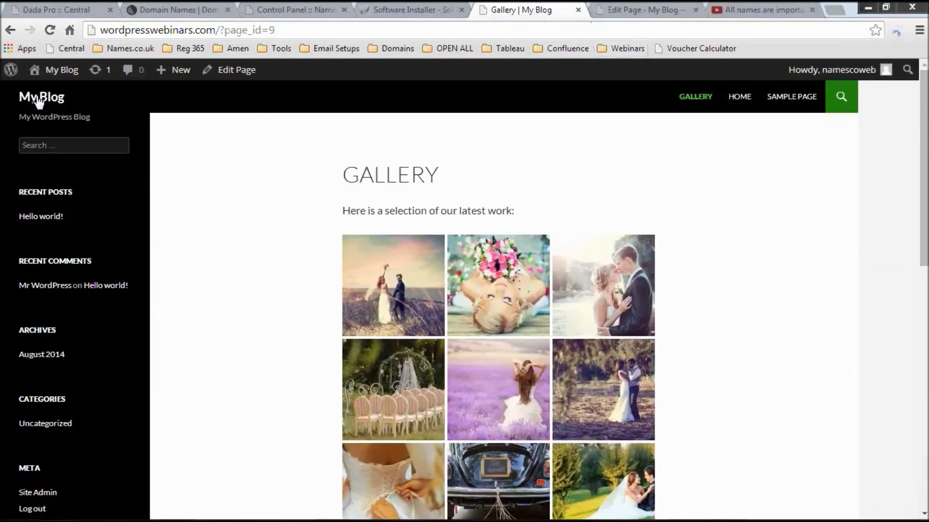
{"action": "left_click", "coordinate": [39, 102]}
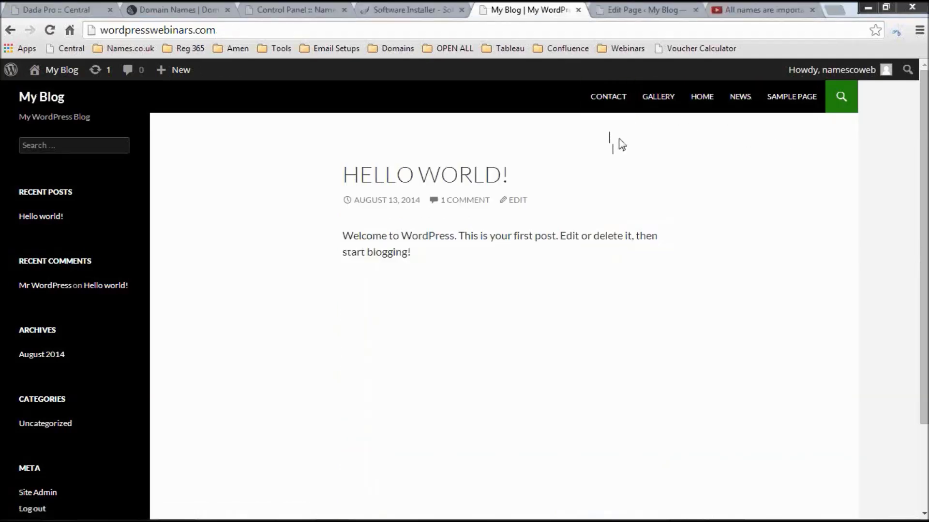
{"action": "left_click", "coordinate": [615, 9]}
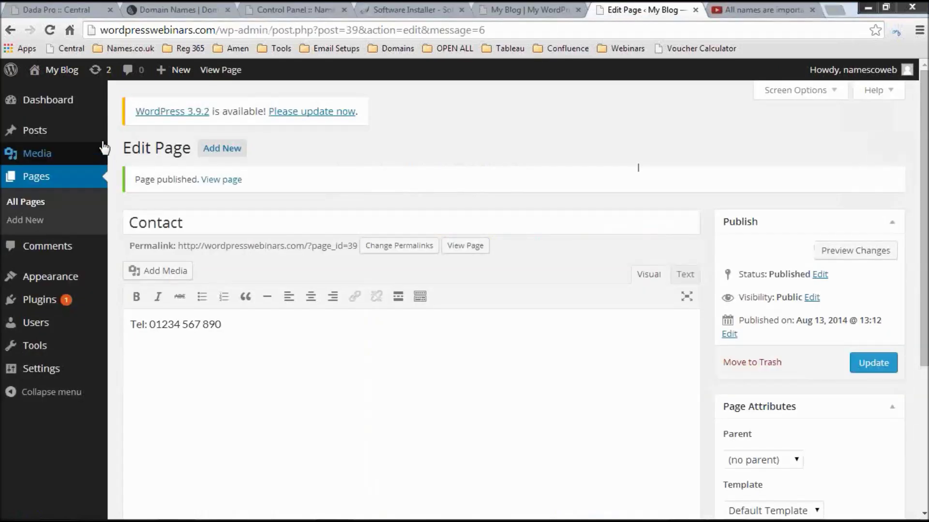
- Start a new post and title it "Welcome to our new website"
{"action": "mouse_move", "coordinate": [85, 131]}
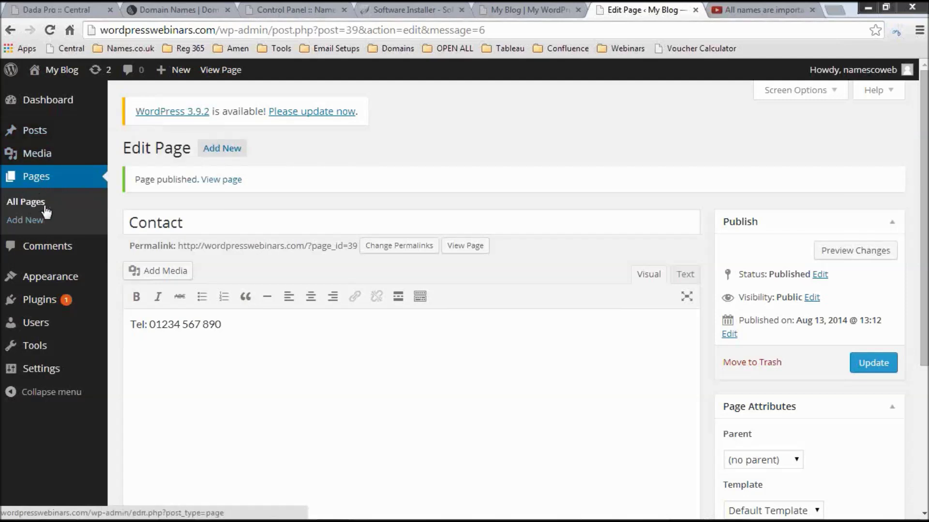
{"action": "mouse_move", "coordinate": [10, 133]}
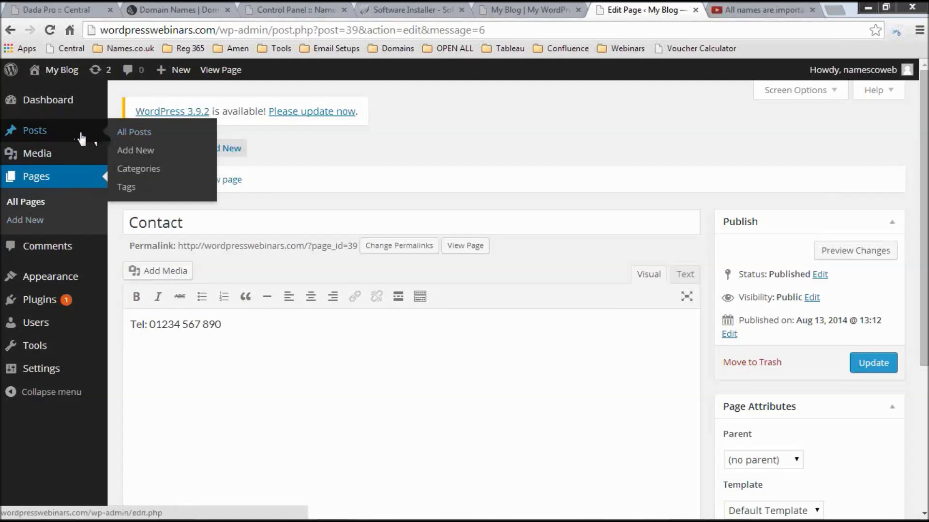
{"action": "left_click", "coordinate": [179, 152]}
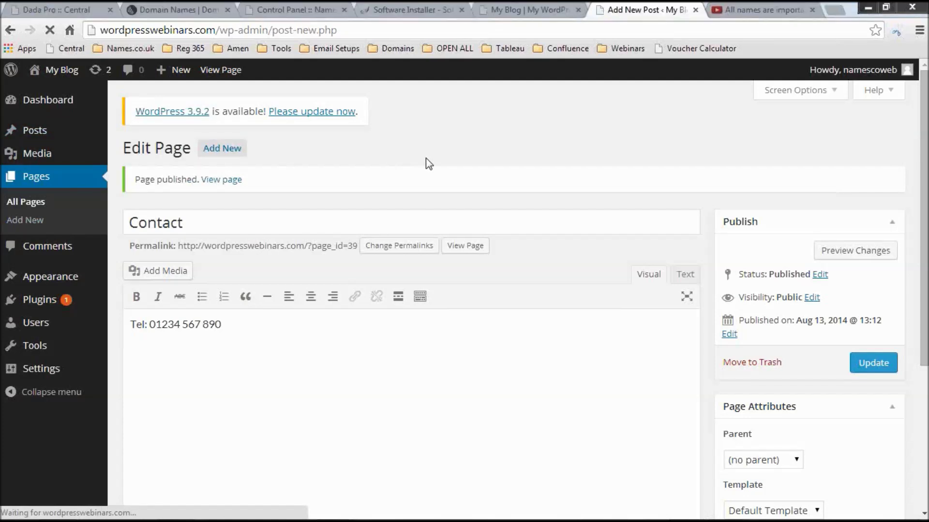
{"action": "type", "text": "We're"}
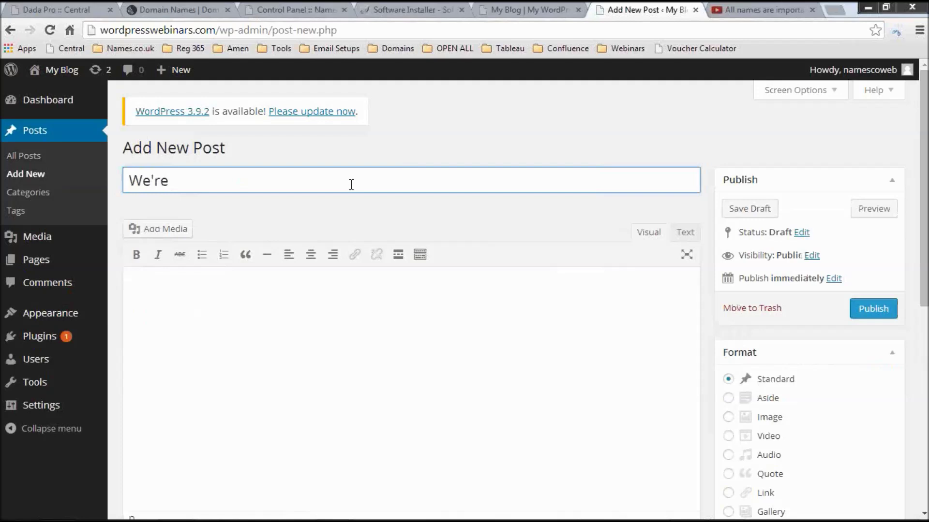
{"action": "key", "text": "BackSpace"}
{"action": "key", "text": "BackSpace"}
{"action": "key", "text": "BackSpace"}
{"action": "key", "text": "BackSpace"}
{"action": "type", "text": ";cp"}
{"action": "key", "text": "BackSpace"}
{"action": "key", "text": "BackSpace"}
{"action": "key", "text": "BackSpace"}
{"action": "type", "text": "lcome to our new website"}
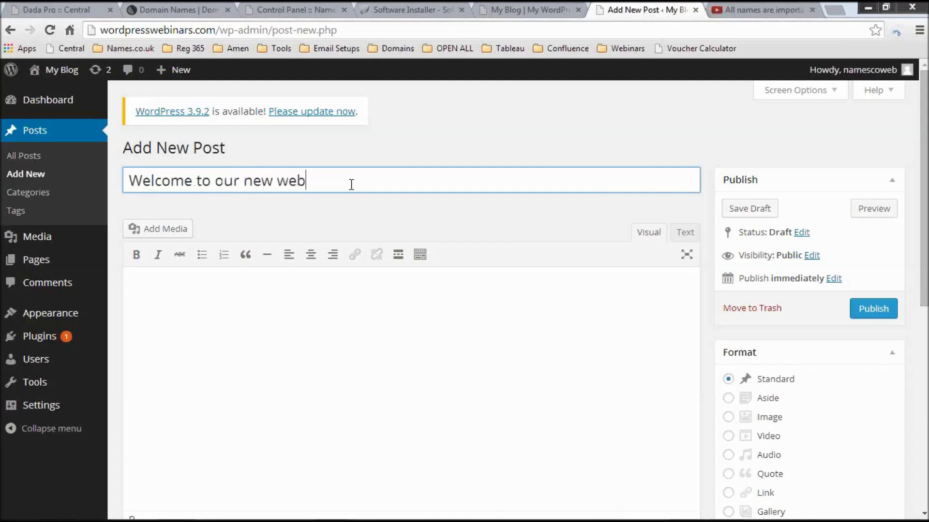
- Copy the second paragraph of Dummy Content.txt in Notepad into the post body and split it before "Aliquam cursus interdum"
{"action": "left_click", "coordinate": [234, 327]}
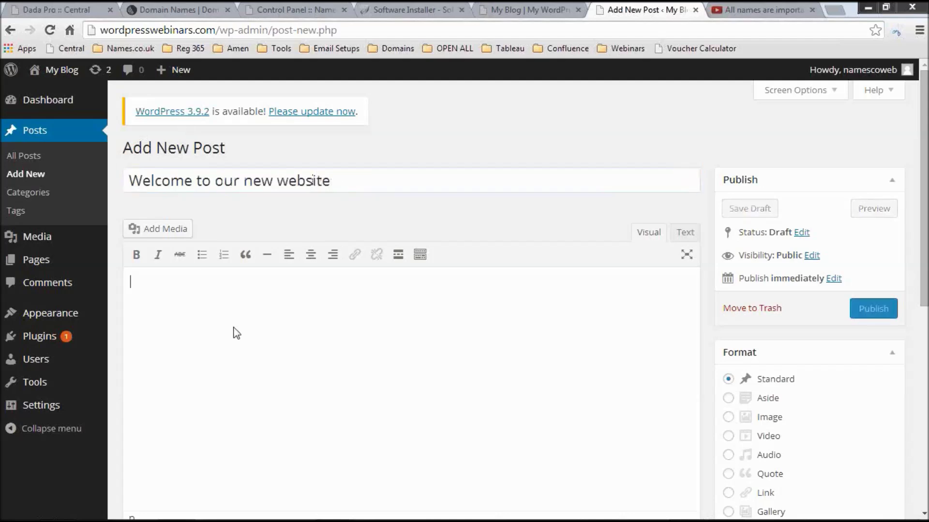
{"action": "key", "text": "alt+Tab"}
{"action": "key", "text": "alt+Tab"}
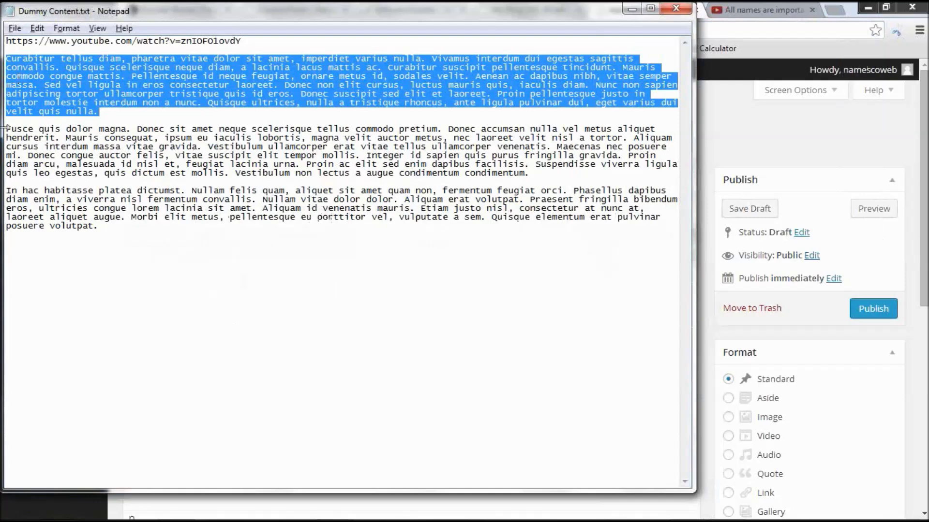
{"action": "left_click_drag", "start_coordinate": [6, 128], "coordinate": [572, 178]}
{"action": "key", "text": "ctrl+c"}
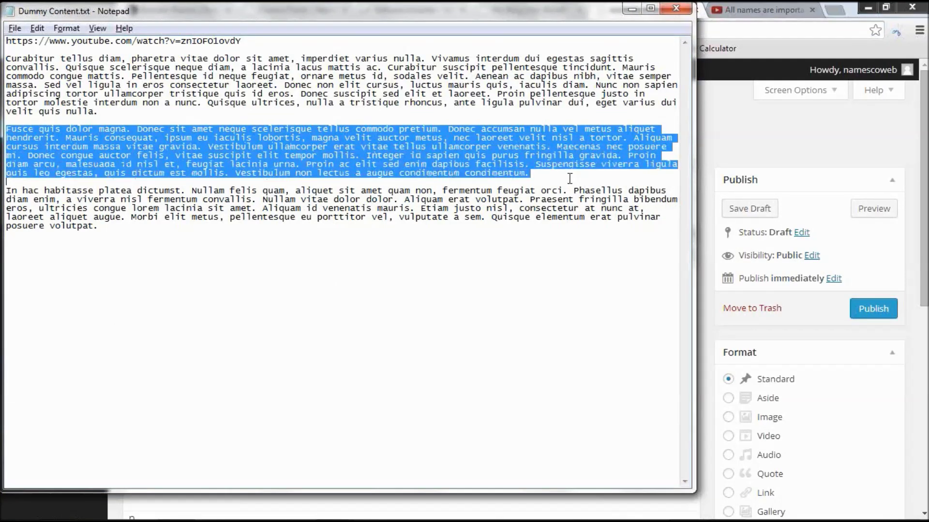
{"action": "key", "text": "alt+Tab"}
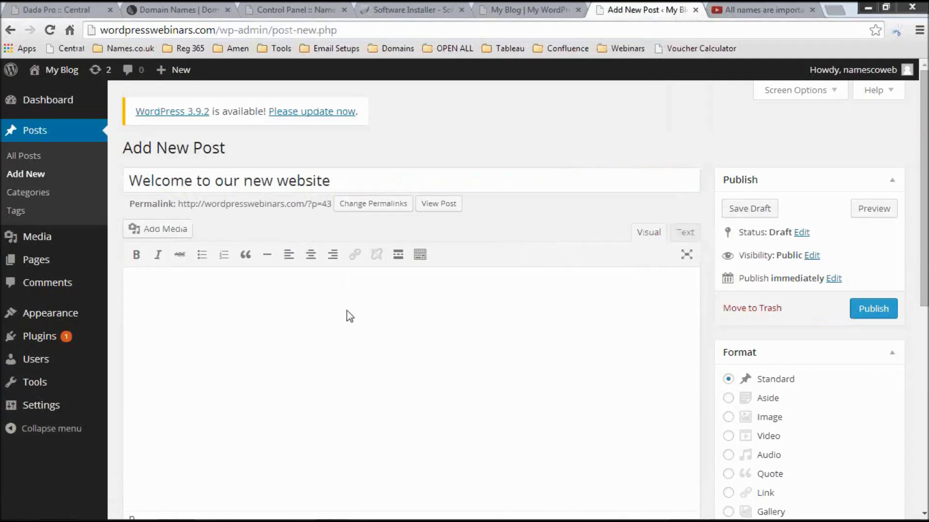
{"action": "key", "text": "ctrl+v"}
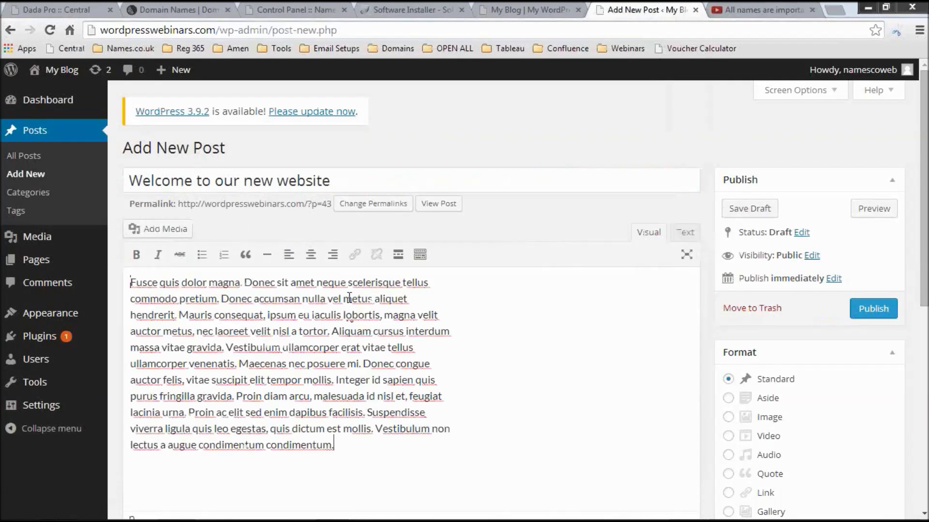
{"action": "left_click", "coordinate": [334, 332]}
{"action": "key", "text": "Return"}
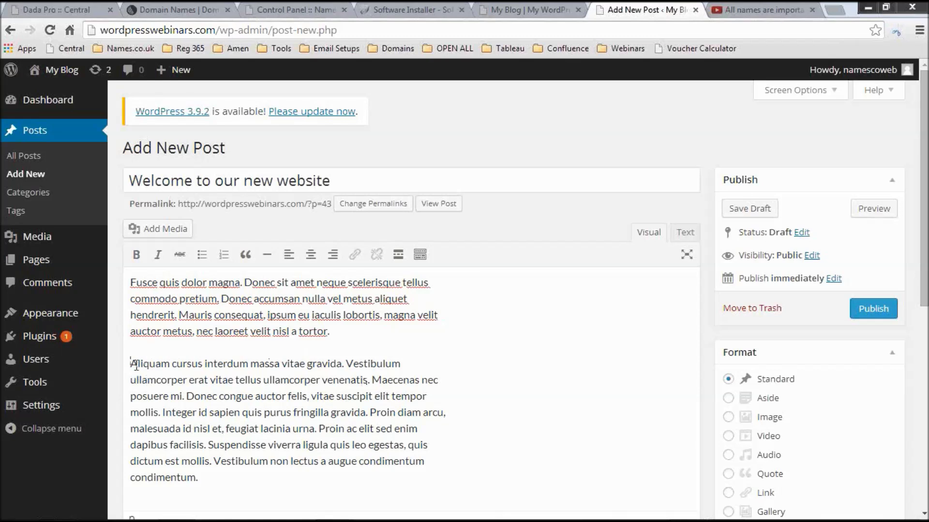
- Insert the library photo Fotolia_60607032_S.jpg of the kissing wedding couple before the post's second paragraph
{"action": "left_click", "coordinate": [168, 230]}
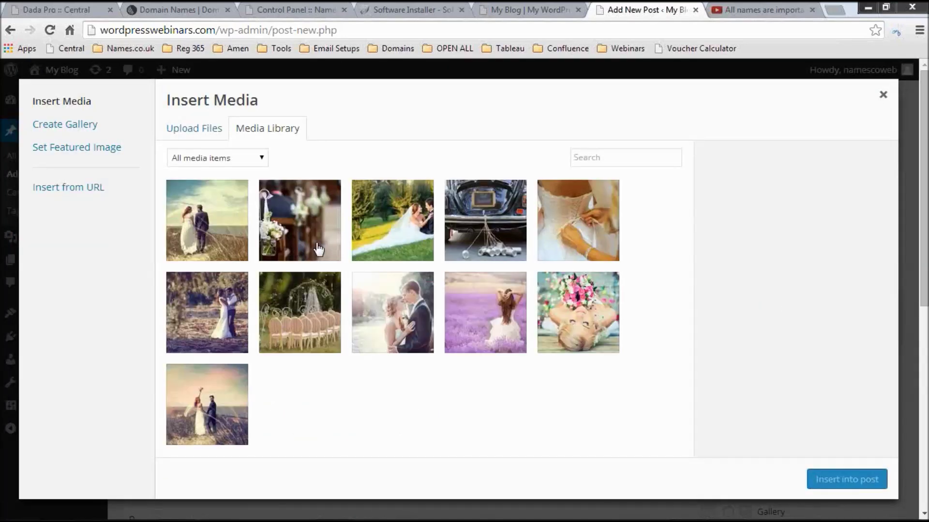
{"action": "left_click", "coordinate": [195, 133]}
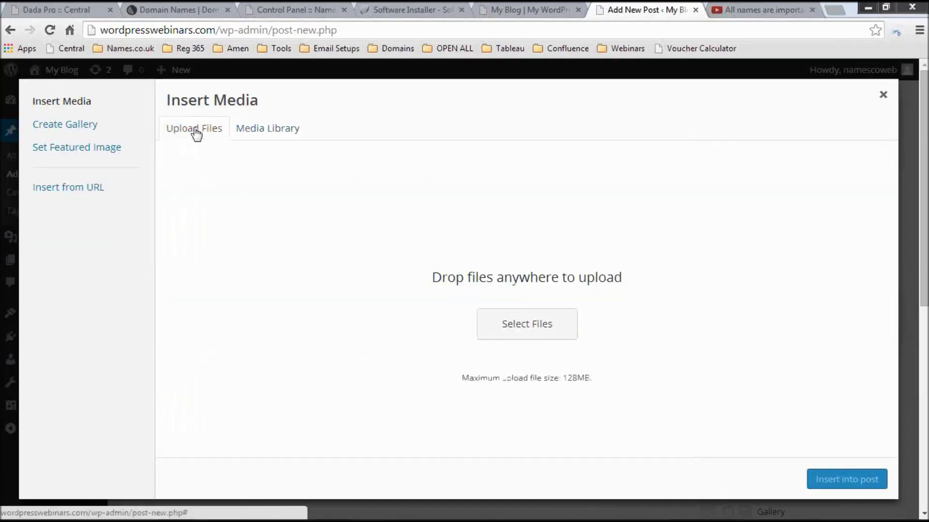
{"action": "left_click", "coordinate": [268, 133]}
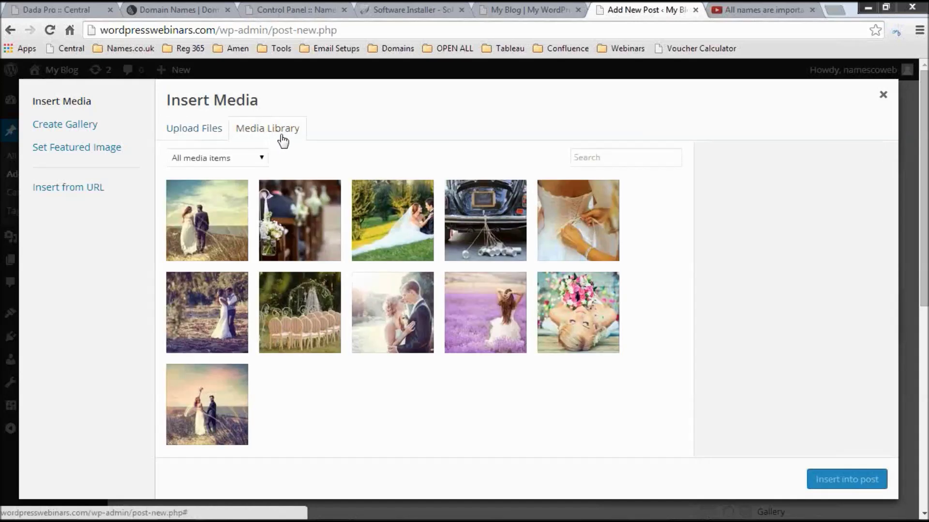
{"action": "left_click", "coordinate": [404, 321]}
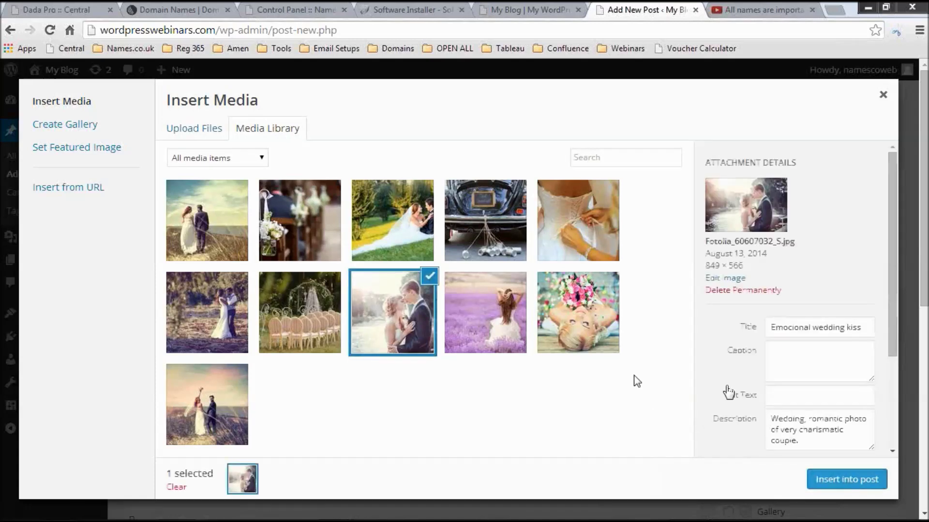
{"action": "left_click", "coordinate": [846, 480]}
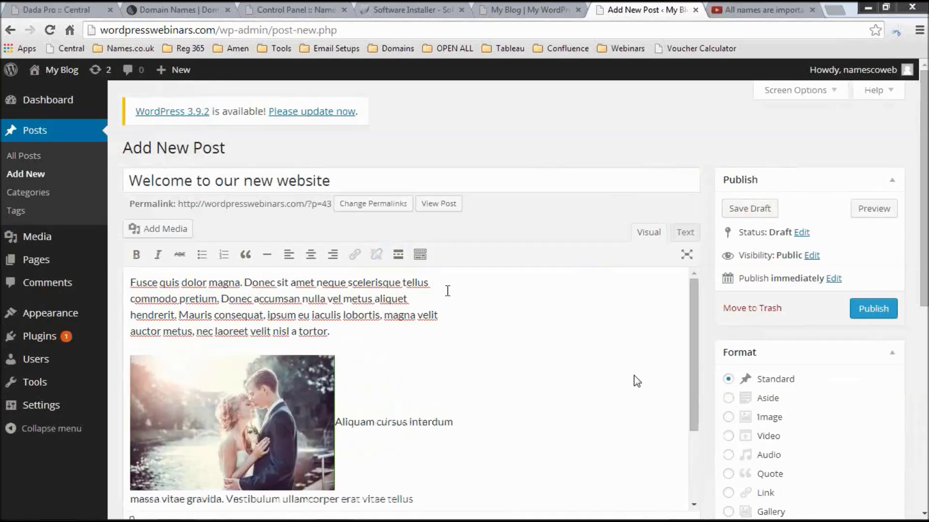
- Align the wedding couple photo to the left so the second paragraph wraps around it
{"action": "scroll", "coordinate": [454, 367], "scroll_direction": "down", "scroll_amount": 1}
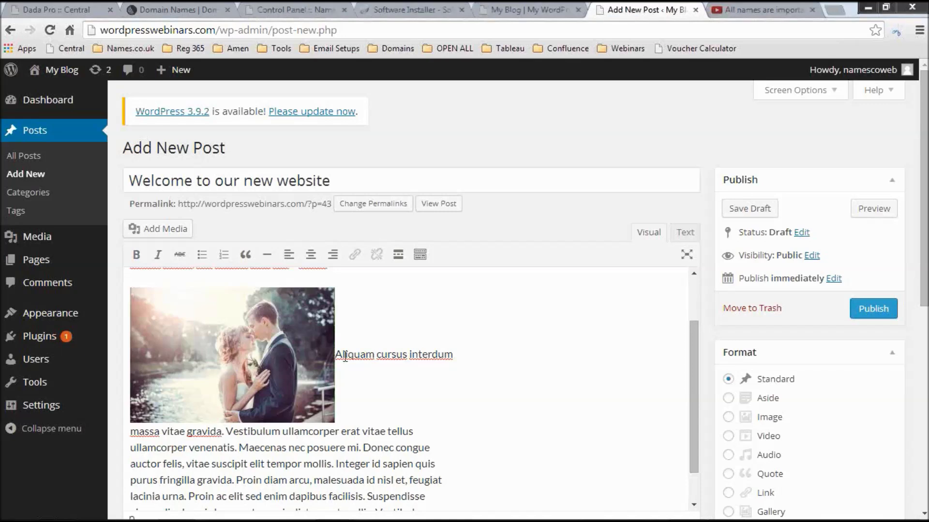
{"action": "left_click", "coordinate": [290, 358]}
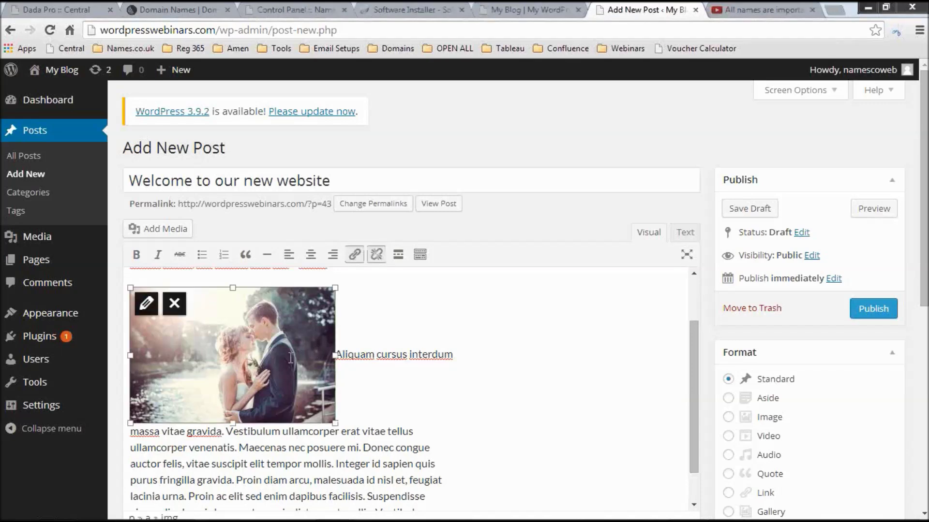
{"action": "left_click", "coordinate": [289, 254]}
{"action": "left_click", "coordinate": [350, 296]}
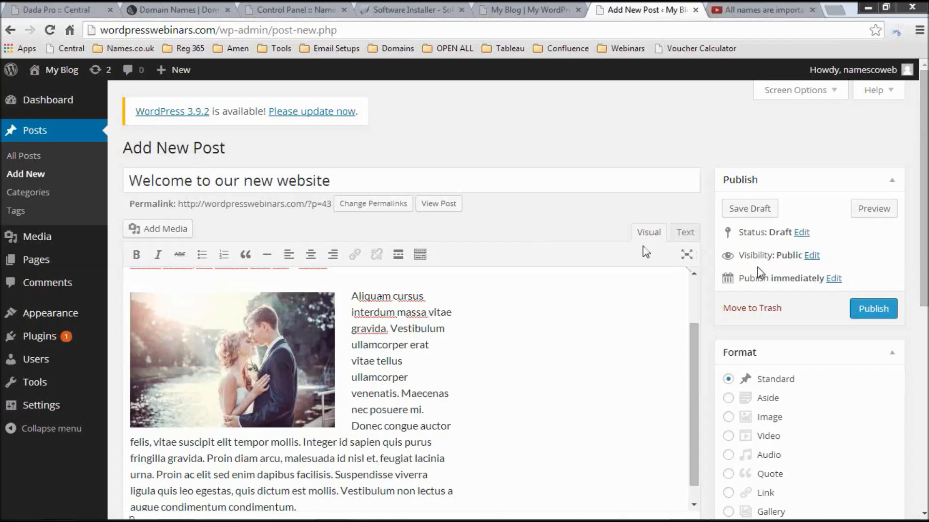
- Create a new category named "Website" and assign it to the welcome post
{"action": "scroll", "coordinate": [758, 273], "scroll_direction": "down", "scroll_amount": 7}
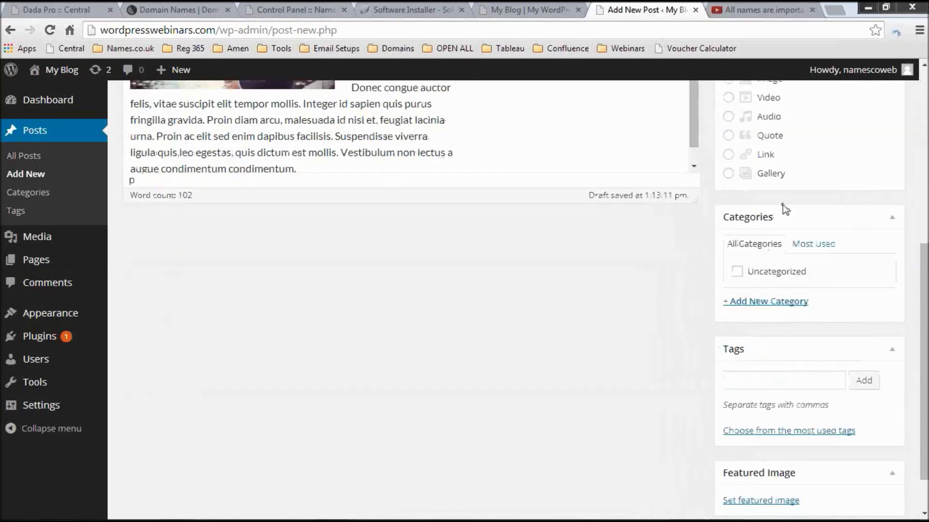
{"action": "left_click", "coordinate": [766, 307]}
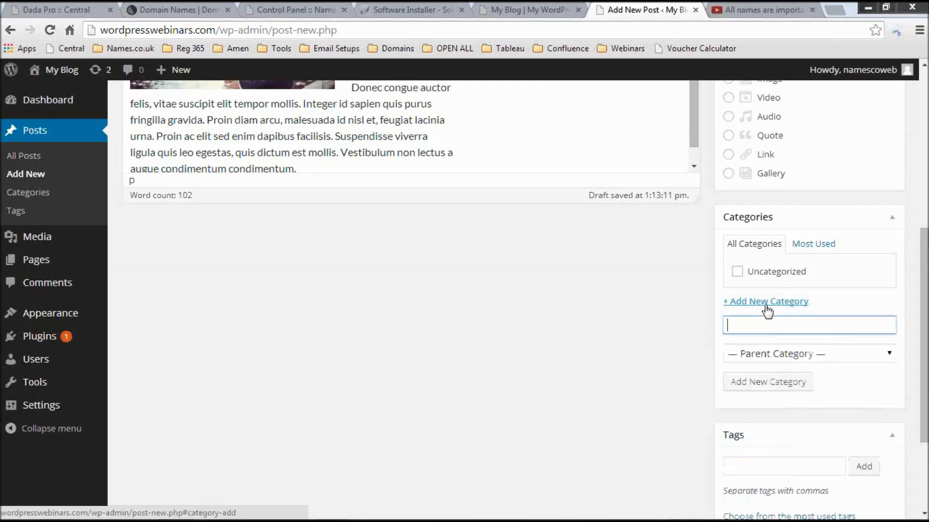
{"action": "type", "text": "Website"}
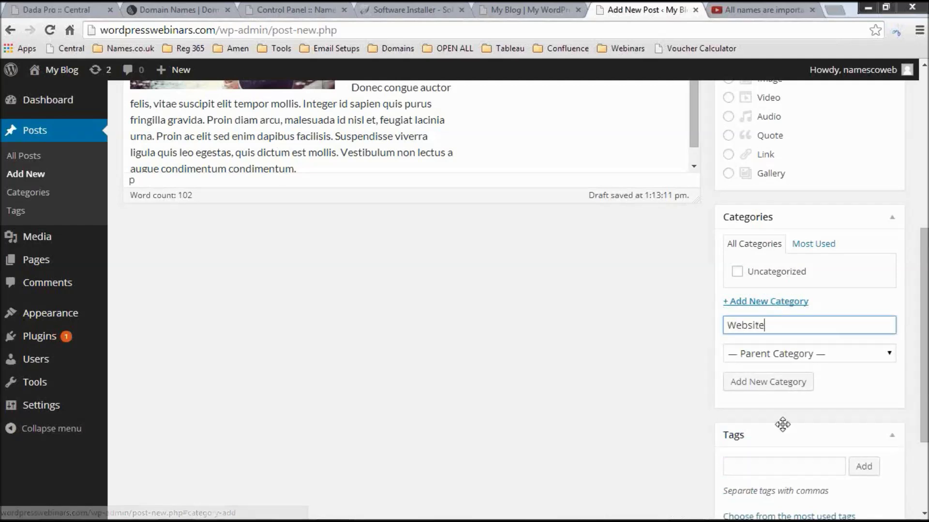
{"action": "left_click", "coordinate": [778, 387]}
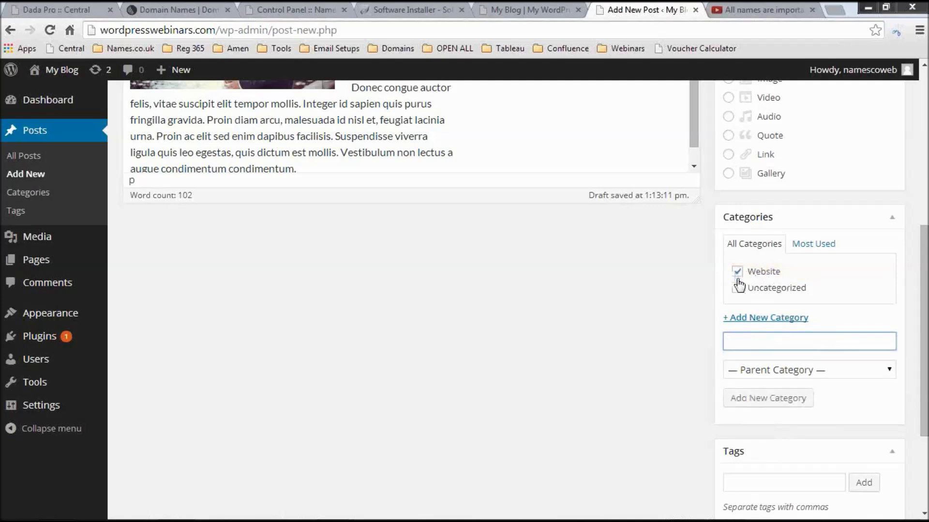
- Add the tags "new website", "site" and "wordpress" to the welcome post
{"action": "scroll", "coordinate": [803, 366], "scroll_direction": "down", "scroll_amount": 3}
{"action": "left_click", "coordinate": [775, 341]}
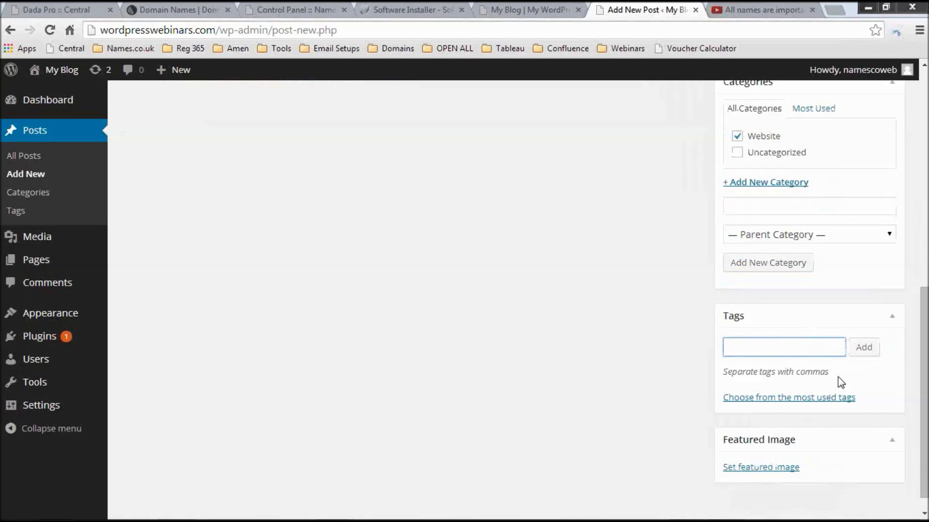
{"action": "type", "text": "new website, site, "}
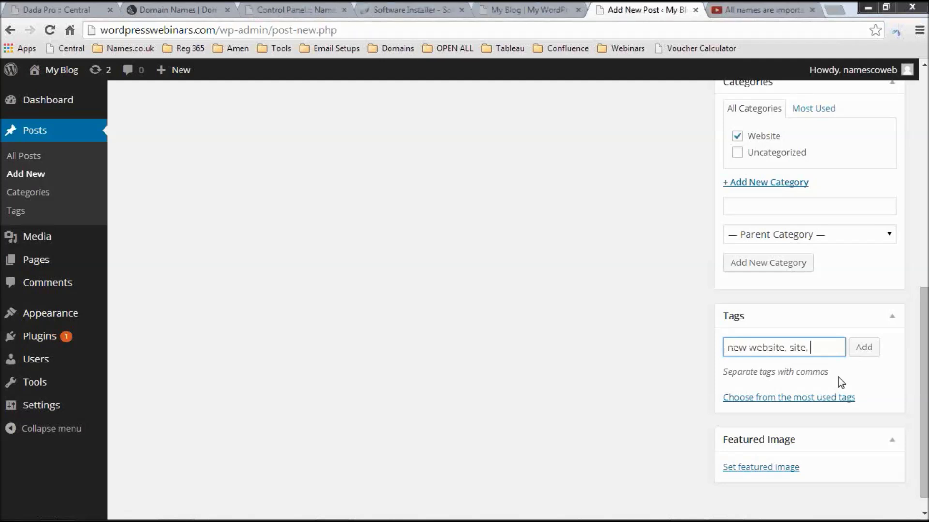
{"action": "type", "text": "wordpress"}
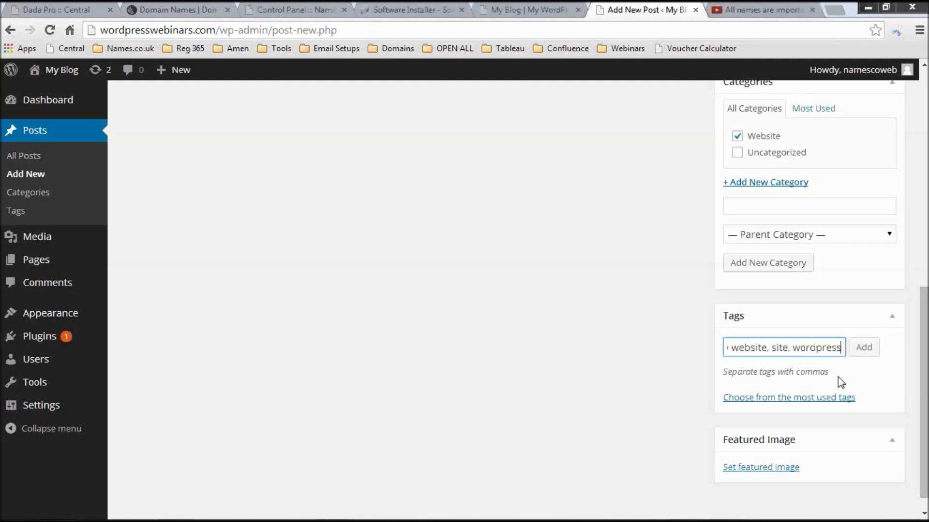
{"action": "left_click", "coordinate": [856, 350]}
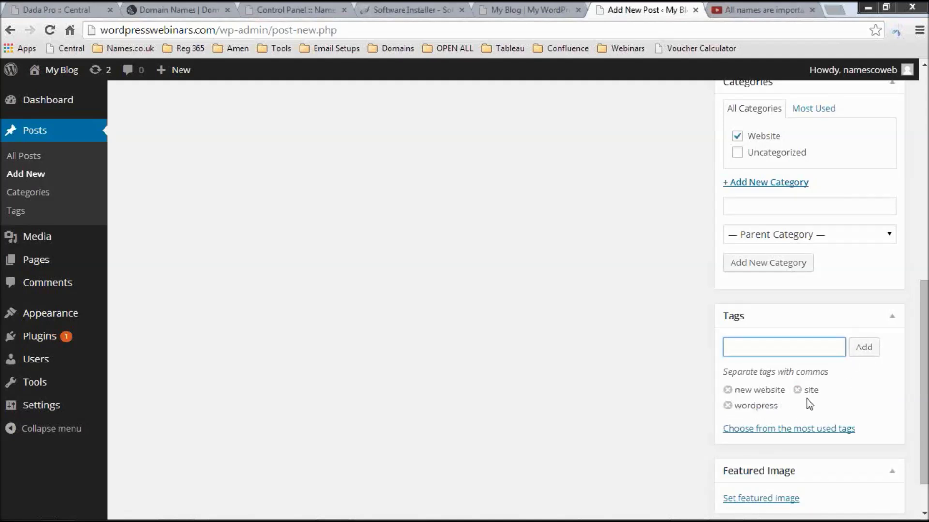
- Publish the "Welcome to our new website" post
{"action": "scroll", "coordinate": [807, 398], "scroll_direction": "up", "scroll_amount": 1}
{"action": "scroll", "coordinate": [808, 390], "scroll_direction": "down", "scroll_amount": 2}
{"action": "scroll", "coordinate": [813, 401], "scroll_direction": "up", "scroll_amount": 12}
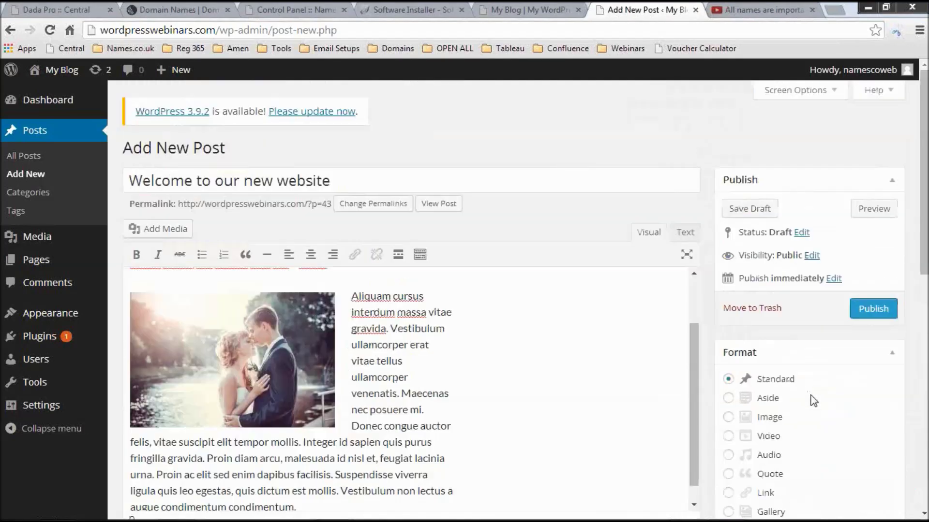
{"action": "left_click", "coordinate": [869, 308]}
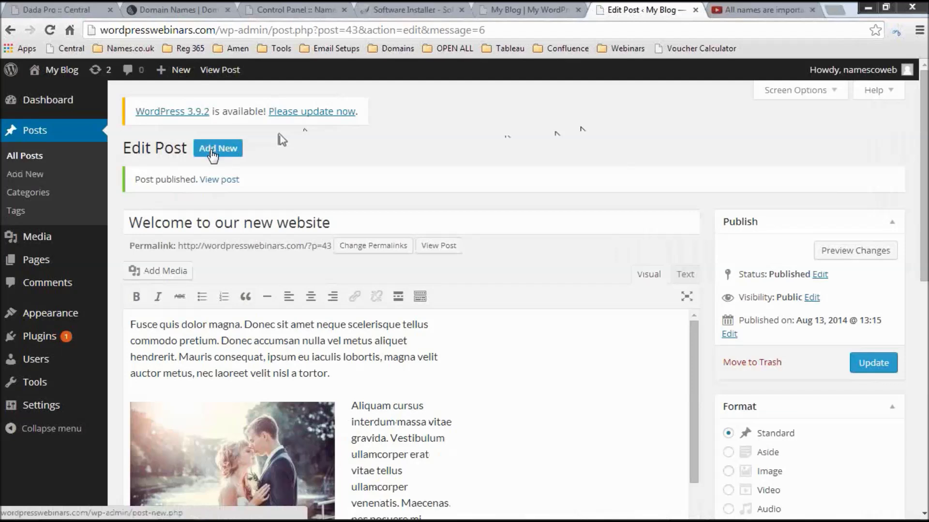
- Start another new post and title it "Open Day"
{"action": "left_click", "coordinate": [217, 152]}
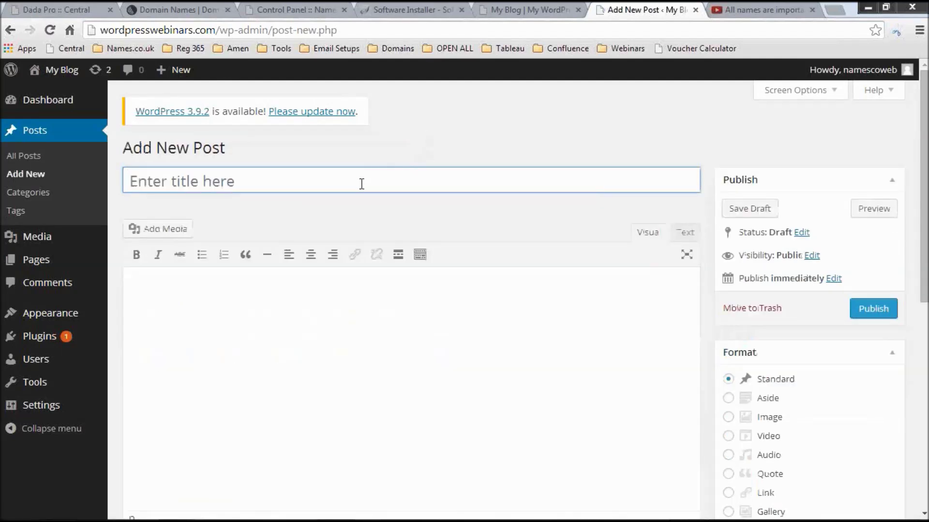
{"action": "type", "text": "Open Day"}
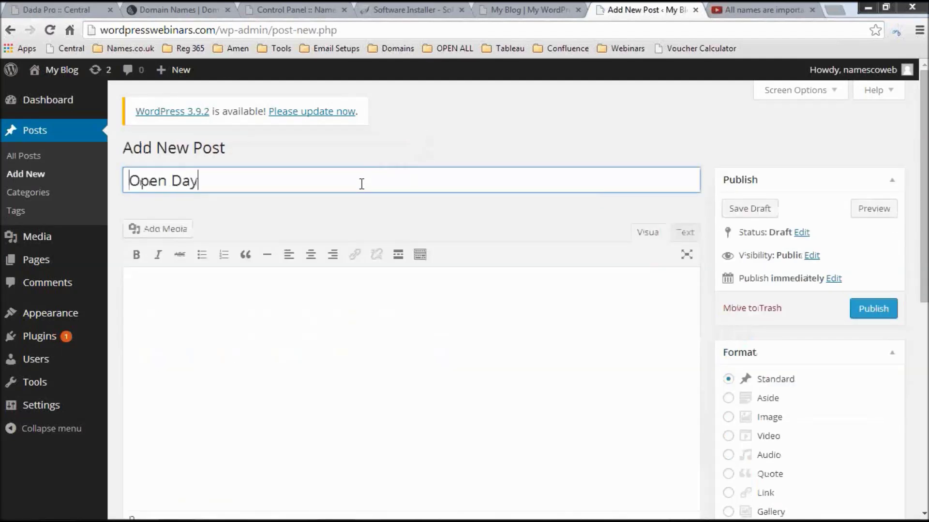
- Copy the last paragraph of Dummy Content.txt in Notepad into the post body, split it before "Etiam justo nisl" and start an empty line below
{"action": "left_click", "coordinate": [376, 318]}
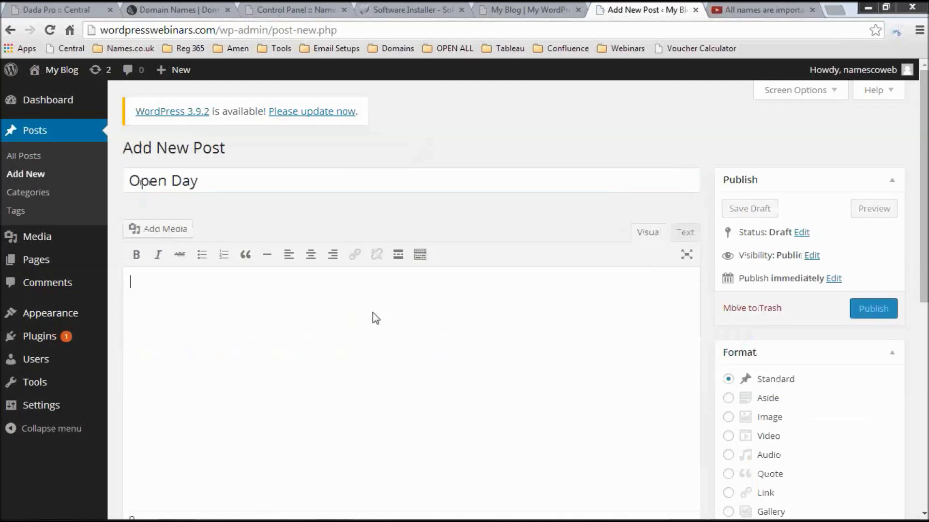
{"action": "key", "text": "alt+Tab"}
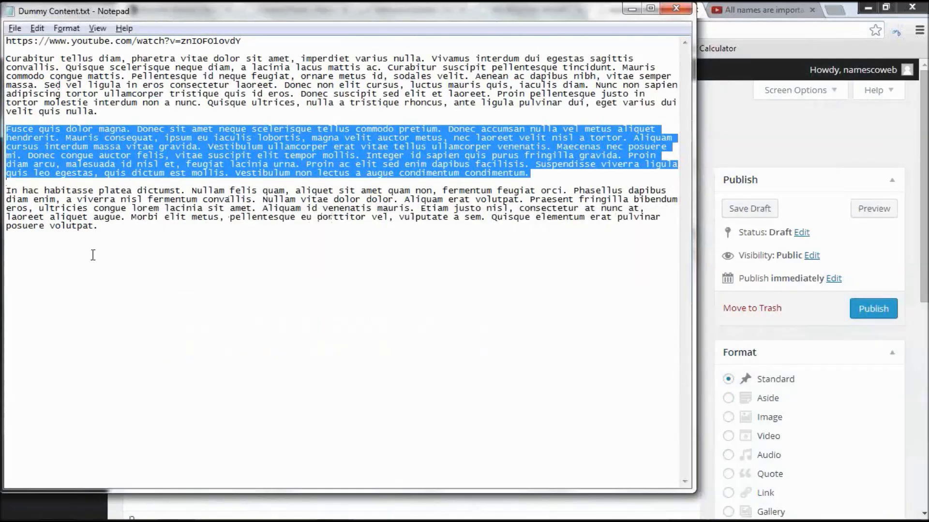
{"action": "left_click_drag", "start_coordinate": [97, 228], "coordinate": [6, 182]}
{"action": "key", "text": "ctrl+c"}
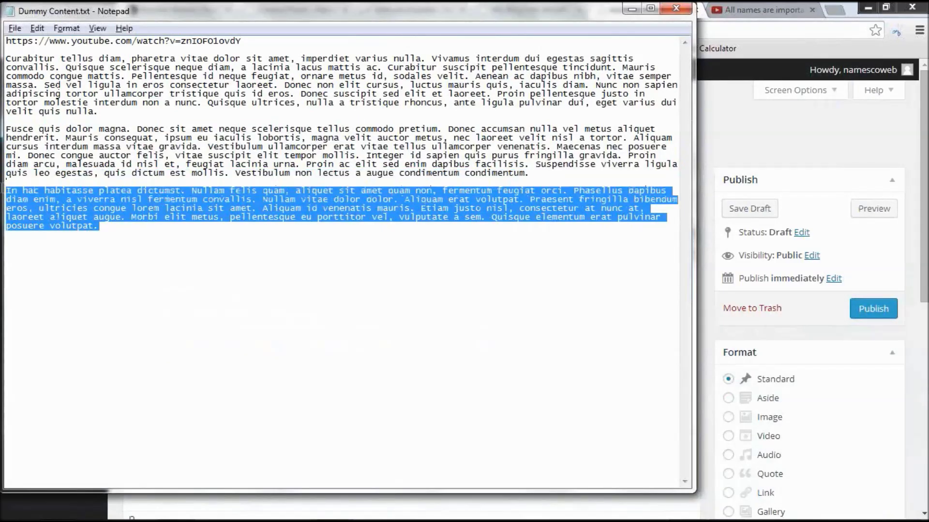
{"action": "key", "text": "alt+Tab"}
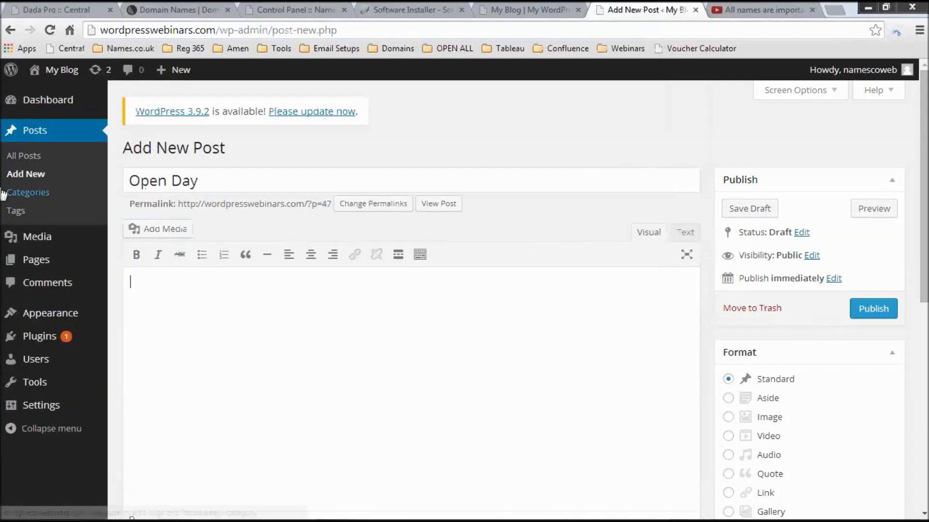
{"action": "key", "text": "ctrl+v"}
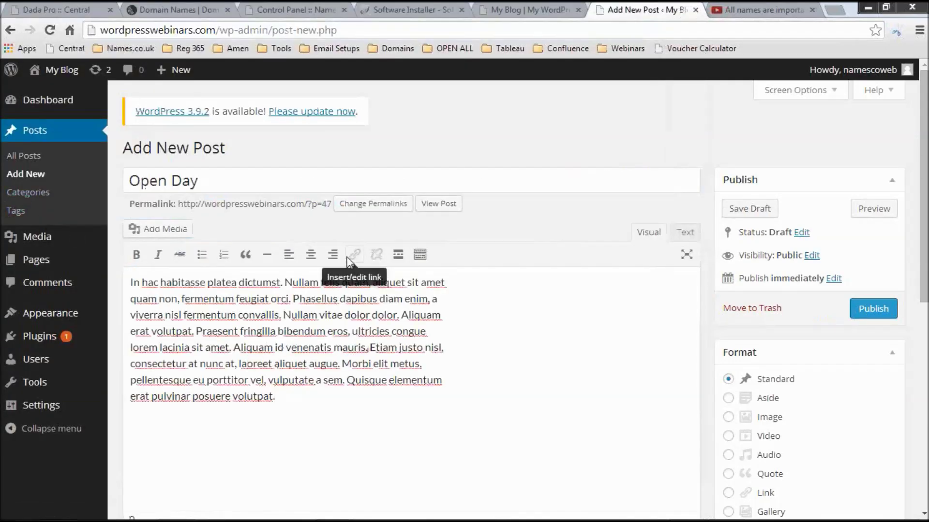
{"action": "key", "text": "Return"}
{"action": "left_click", "coordinate": [412, 433]}
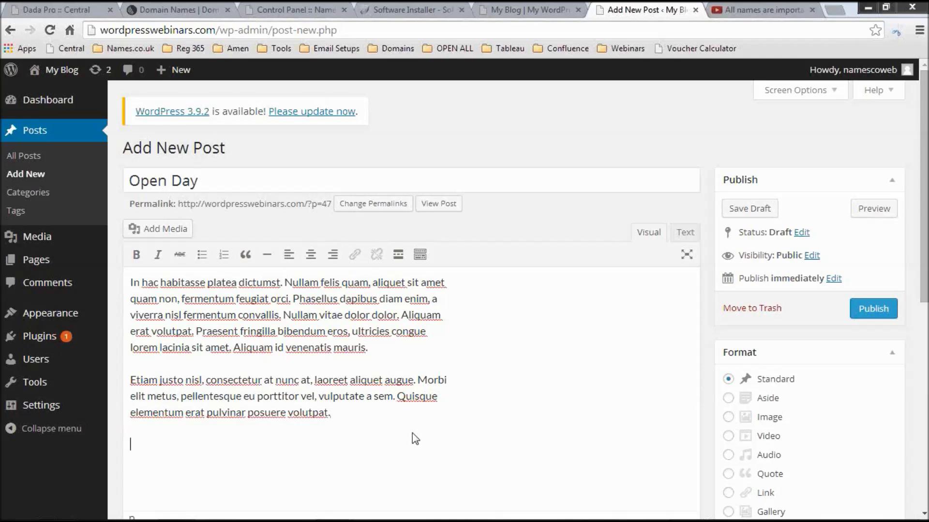
- Copy the URL of the YouTube video "All names are important" onto the empty line below the Open Day text and publish the post
{"action": "left_click", "coordinate": [733, 10]}
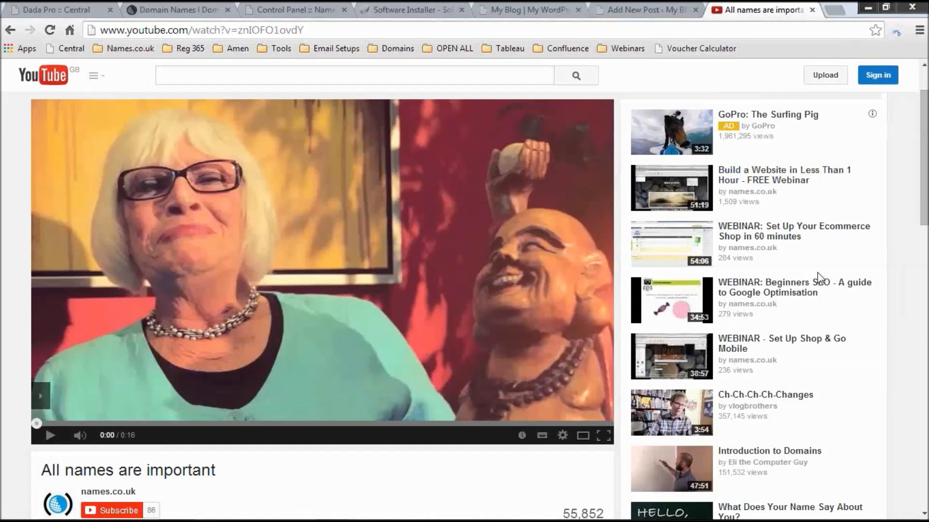
{"action": "scroll", "coordinate": [819, 277], "scroll_direction": "down", "scroll_amount": 4}
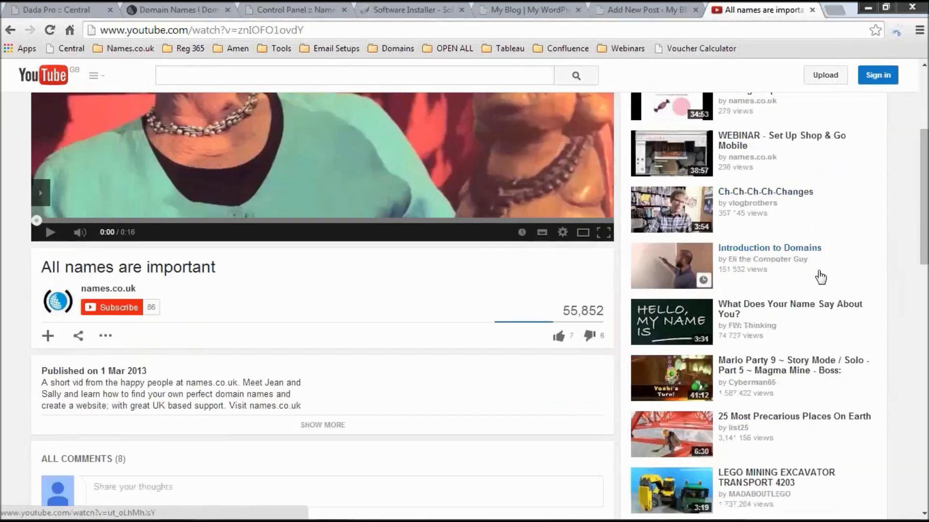
{"action": "scroll", "coordinate": [733, 283], "scroll_direction": "up", "scroll_amount": 3}
{"action": "scroll", "coordinate": [733, 283], "scroll_direction": "up", "scroll_amount": 2}
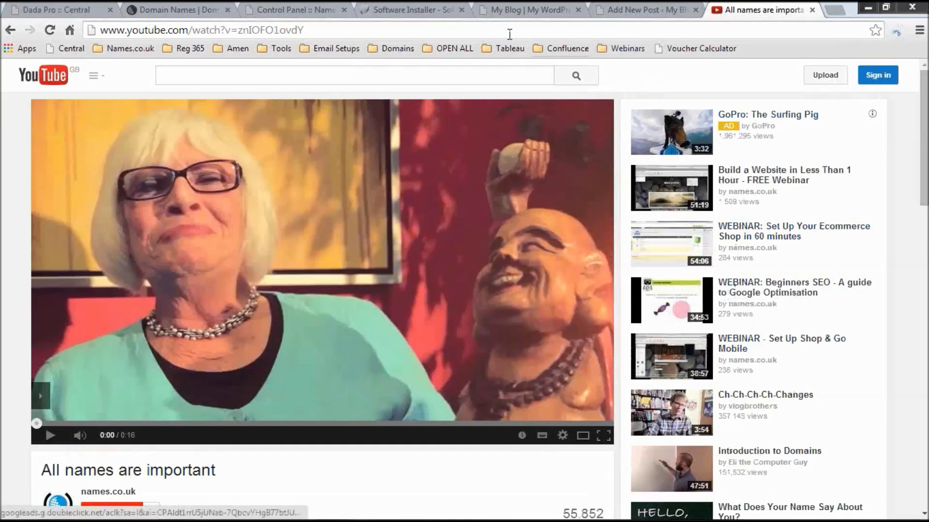
{"action": "left_click", "coordinate": [408, 26]}
{"action": "key", "text": "ctrl+c"}
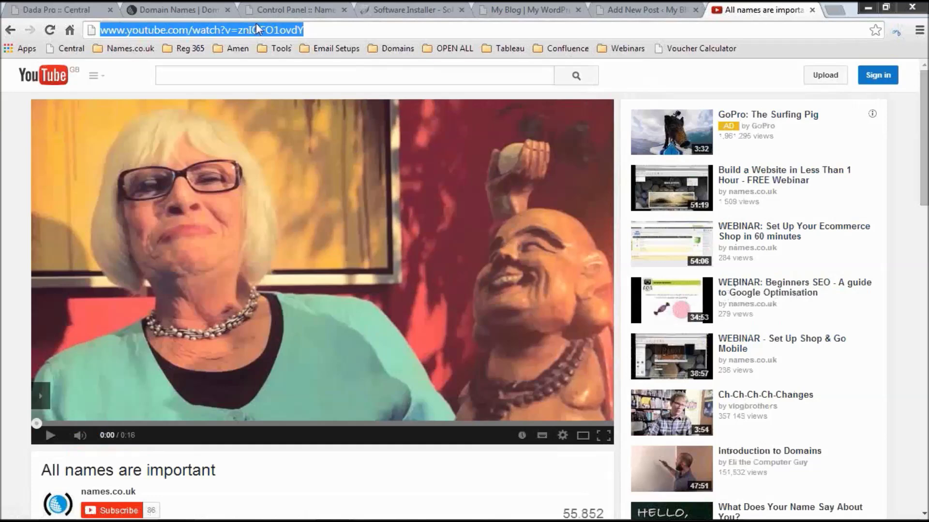
{"action": "left_click", "coordinate": [612, 10]}
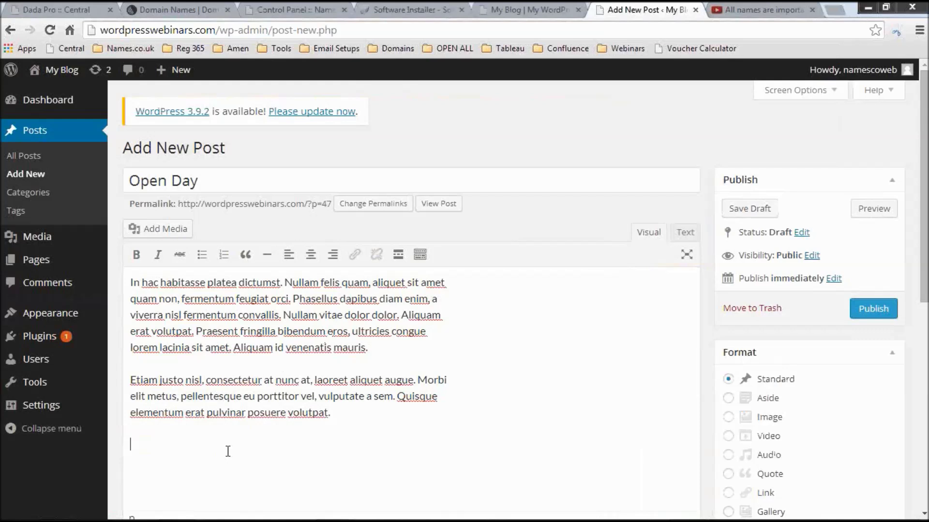
{"action": "key", "text": "ctrl+v"}
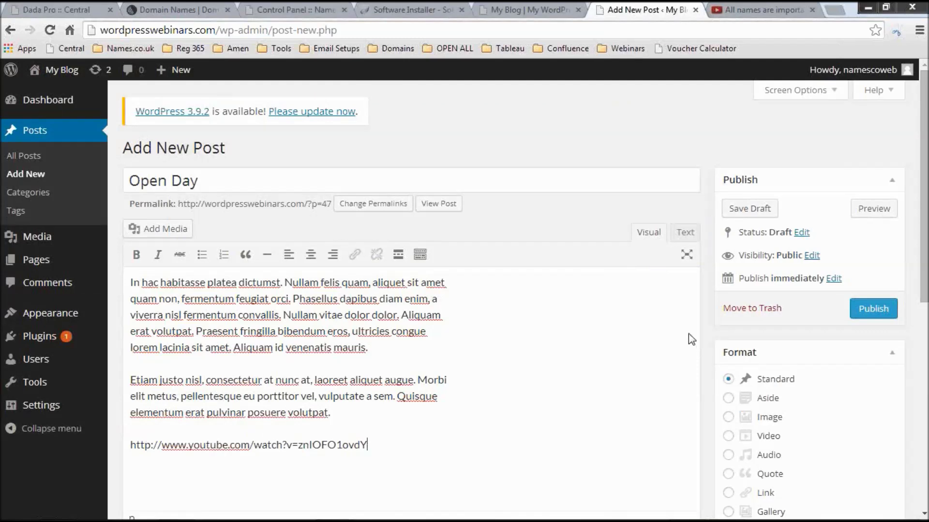
{"action": "left_click", "coordinate": [866, 309]}
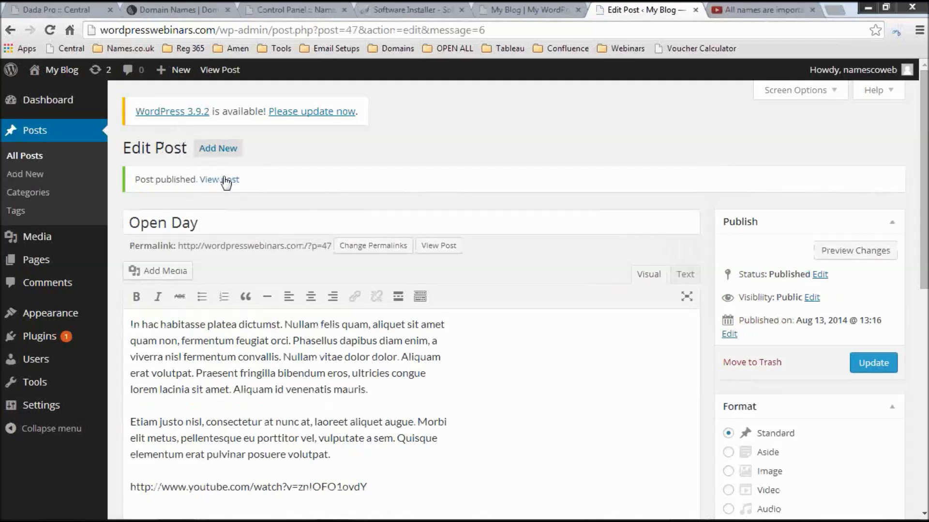
- Reload the live site's front page and examine the two new posts, including the embedded video, aligned photo and tags
{"action": "left_click", "coordinate": [503, 5]}
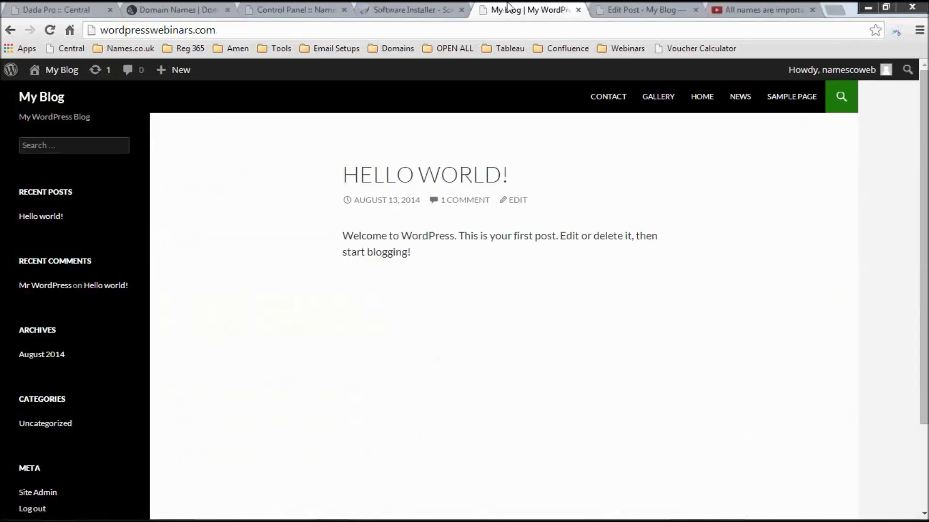
{"action": "left_click", "coordinate": [33, 101]}
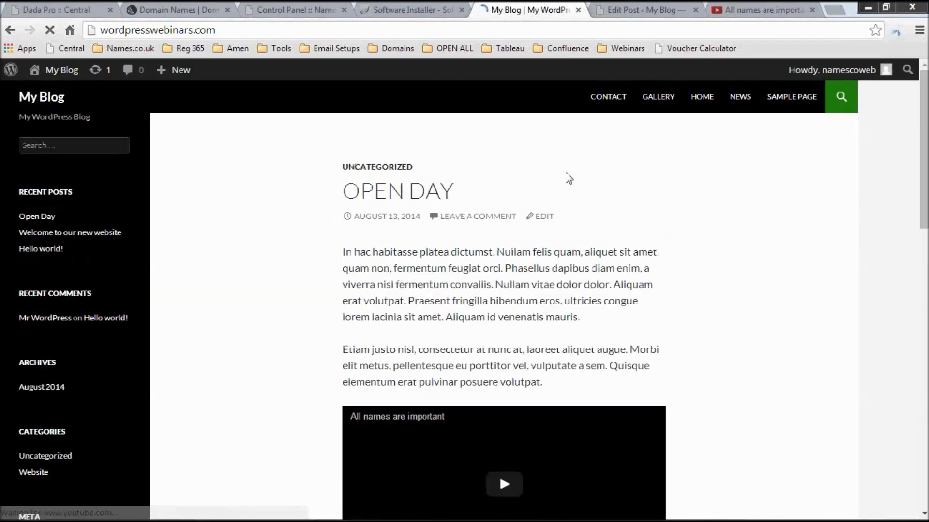
{"action": "scroll", "coordinate": [788, 281], "scroll_direction": "down", "scroll_amount": 1}
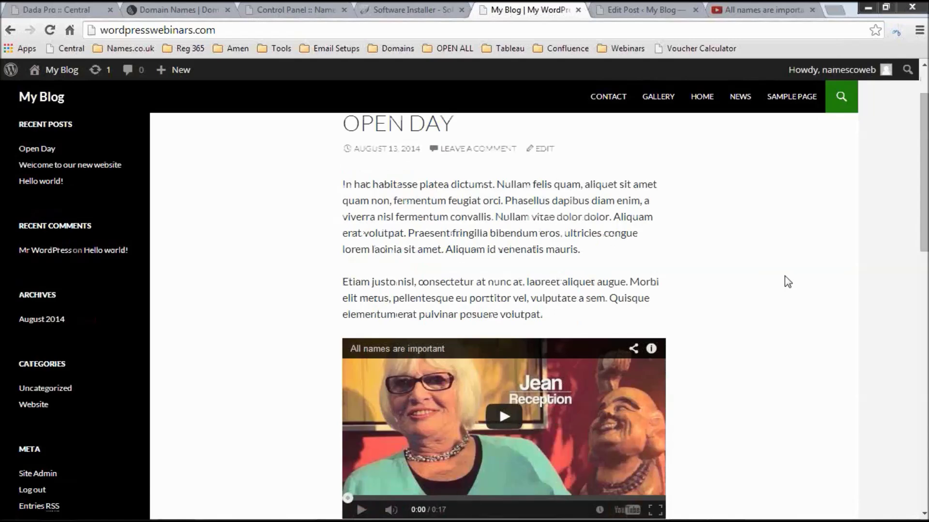
{"action": "scroll", "coordinate": [787, 281], "scroll_direction": "down", "scroll_amount": 8}
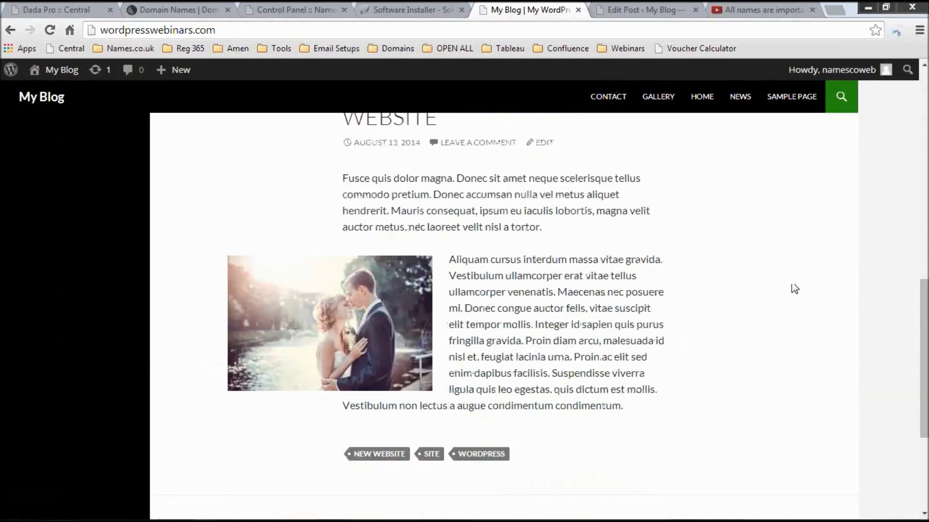
{"action": "scroll", "coordinate": [795, 288], "scroll_direction": "up", "scroll_amount": 7}
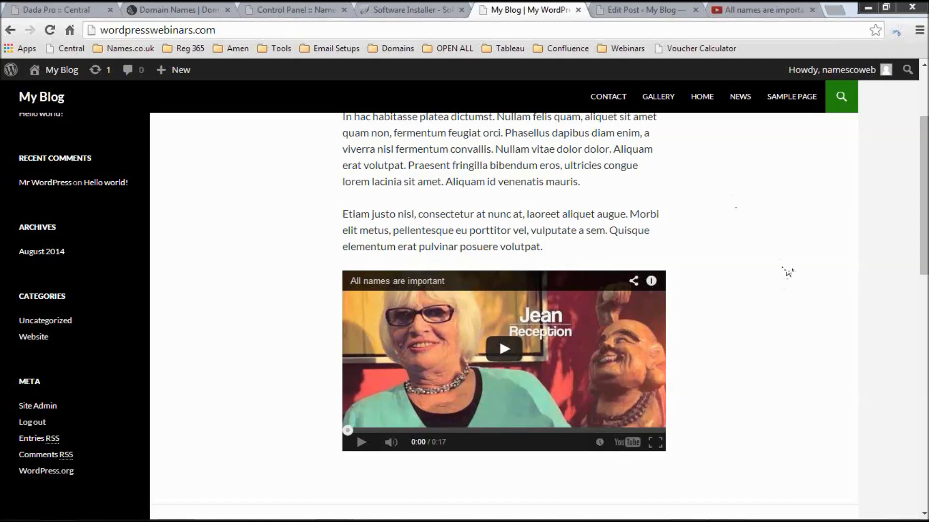
{"action": "scroll", "coordinate": [734, 199], "scroll_direction": "down", "scroll_amount": 2}
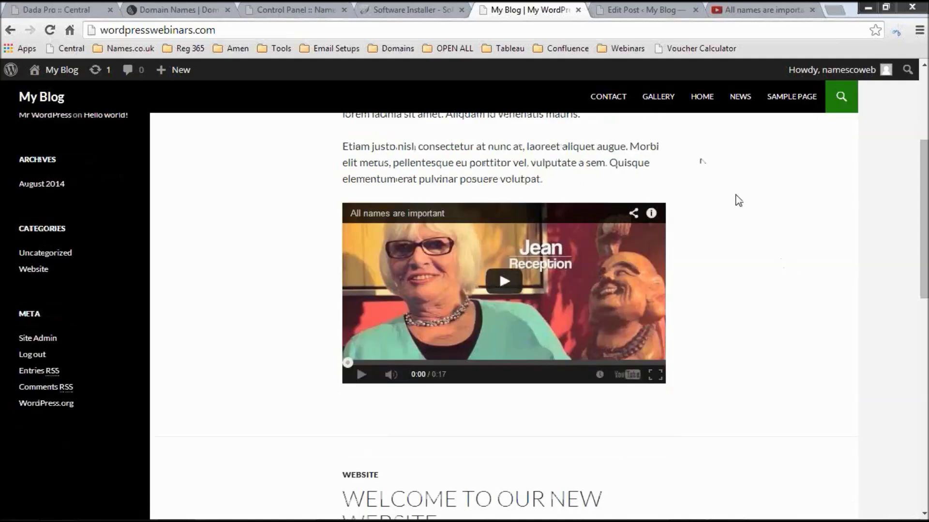
{"action": "scroll", "coordinate": [734, 199], "scroll_direction": "up", "scroll_amount": 4}
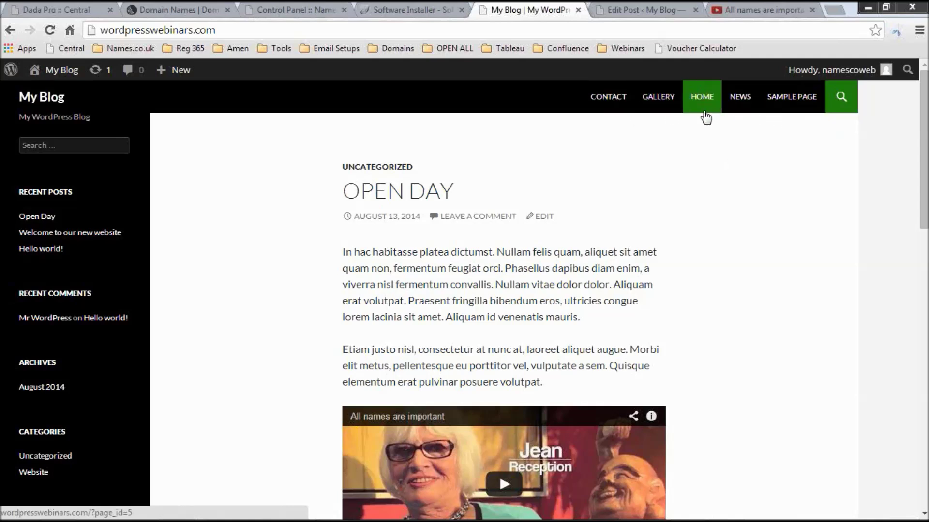
- Create a new navigation menu named "Primary" in the WordPress admin
{"action": "left_click", "coordinate": [620, 10]}
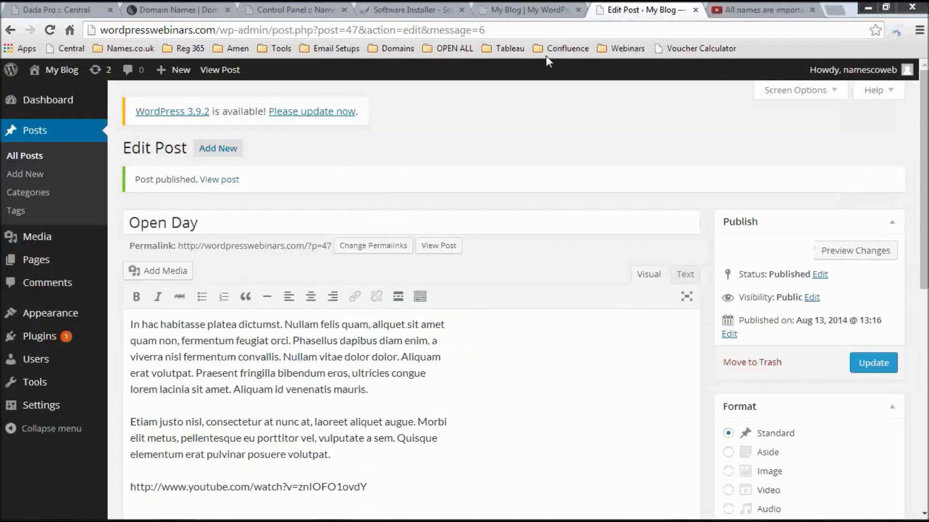
{"action": "mouse_move", "coordinate": [64, 322]}
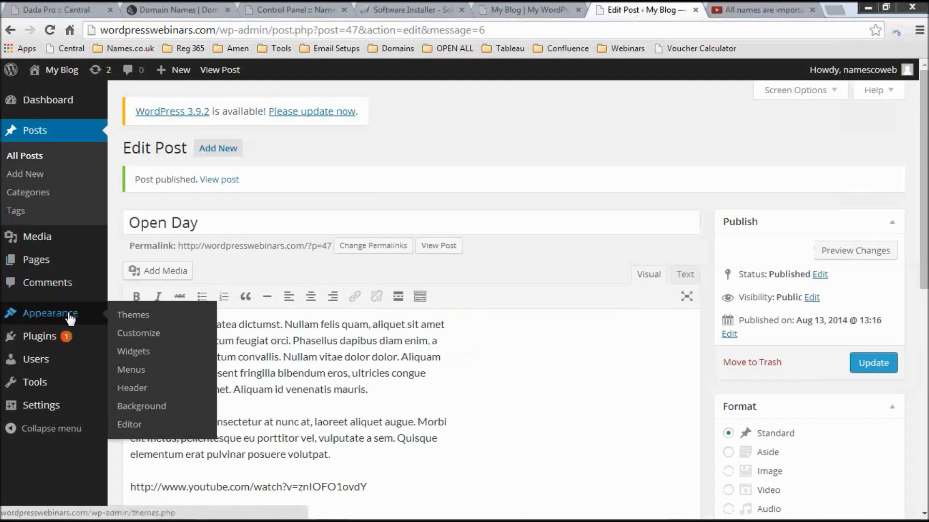
{"action": "left_click", "coordinate": [133, 368]}
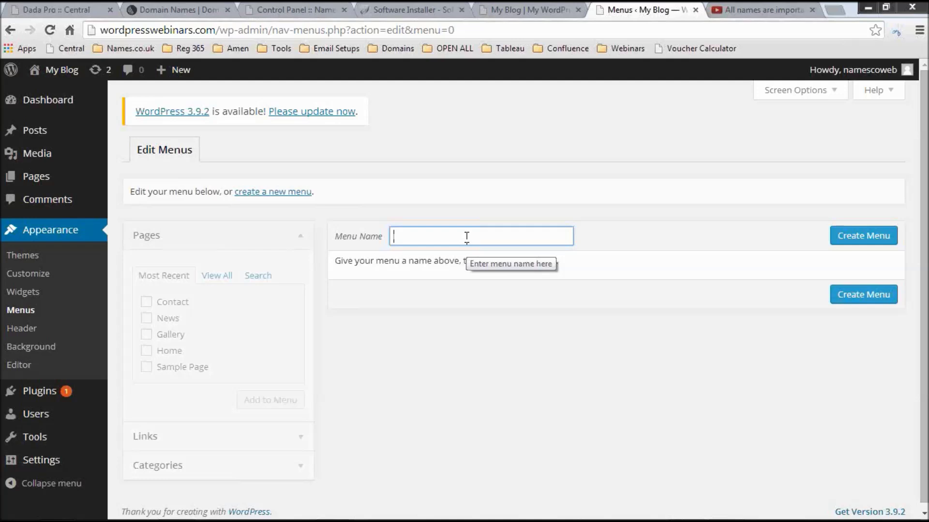
{"action": "left_click", "coordinate": [512, 10]}
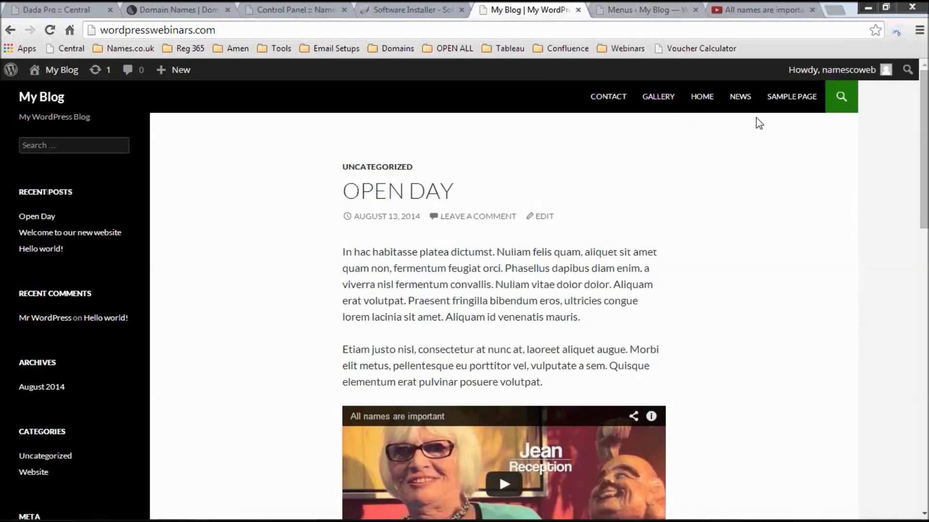
{"action": "left_click", "coordinate": [623, 9]}
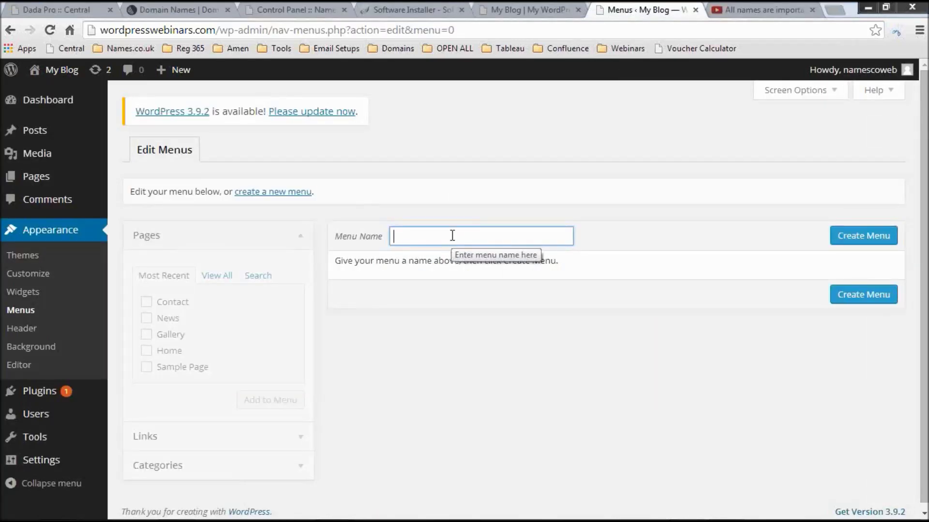
{"action": "type", "text": "Primary"}
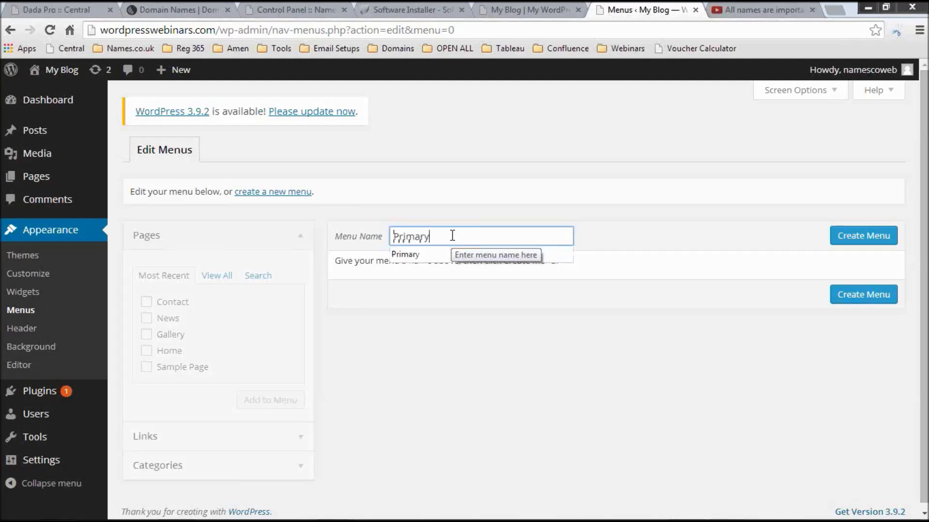
{"action": "left_click", "coordinate": [520, 217]}
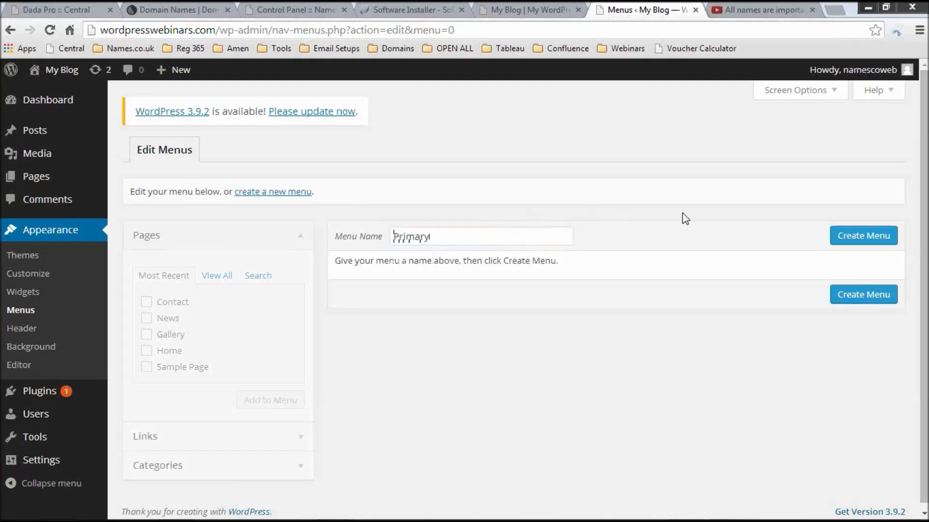
{"action": "left_click", "coordinate": [858, 238]}
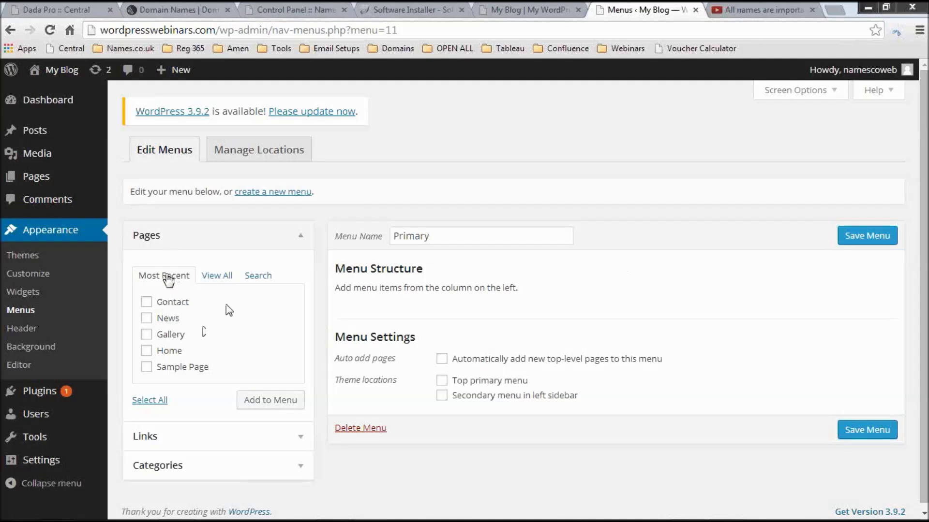
- Add the Contact, News, Gallery and Home pages to the Primary menu
{"action": "left_click", "coordinate": [170, 304]}
{"action": "left_click", "coordinate": [170, 320]}
{"action": "left_click", "coordinate": [173, 335]}
{"action": "left_click", "coordinate": [175, 352]}
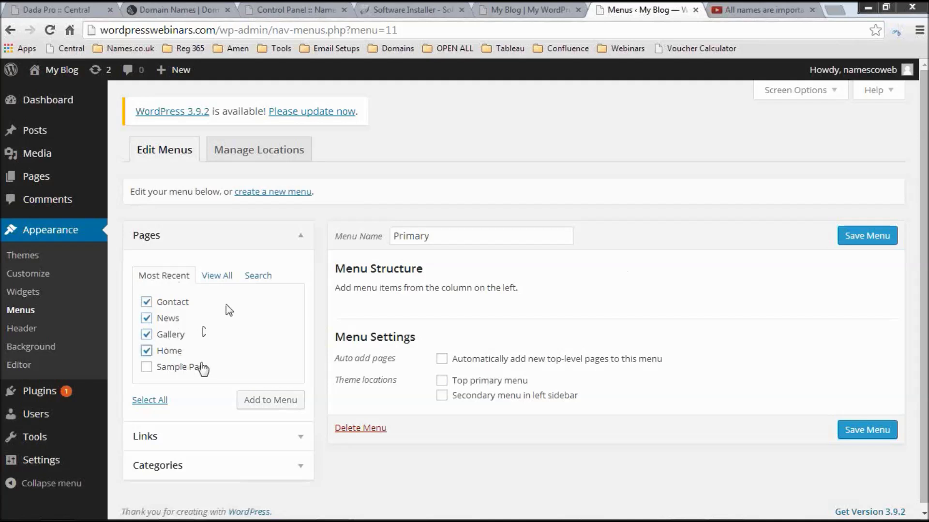
{"action": "left_click", "coordinate": [269, 402]}
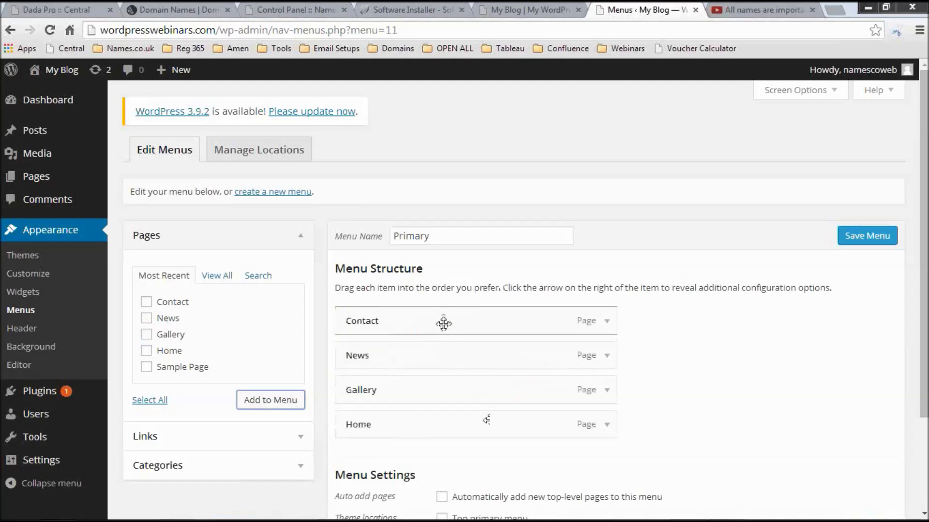
- Reorder the Primary menu items to Home, Gallery, News, Contact and save the menu
{"action": "left_click_drag", "start_coordinate": [443, 324], "coordinate": [441, 427]}
{"action": "left_click_drag", "start_coordinate": [422, 391], "coordinate": [417, 326]}
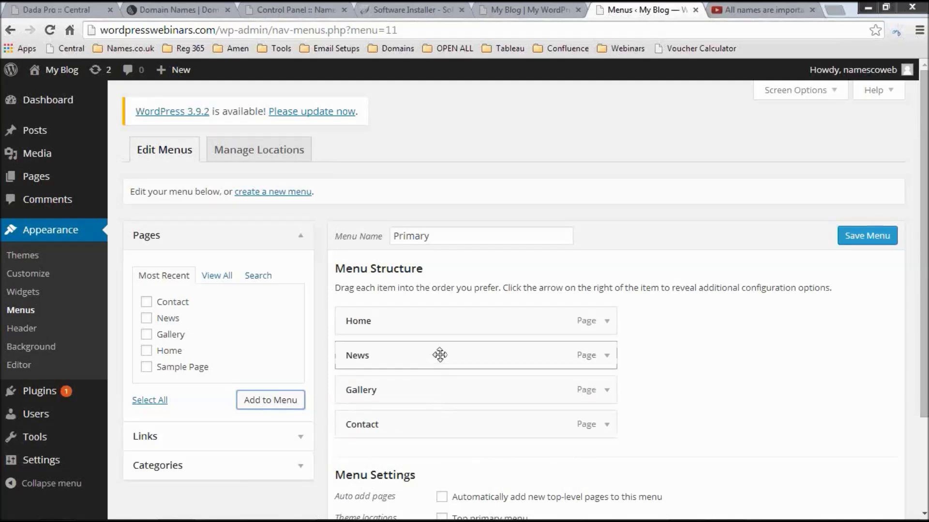
{"action": "left_click_drag", "start_coordinate": [449, 387], "coordinate": [457, 359]}
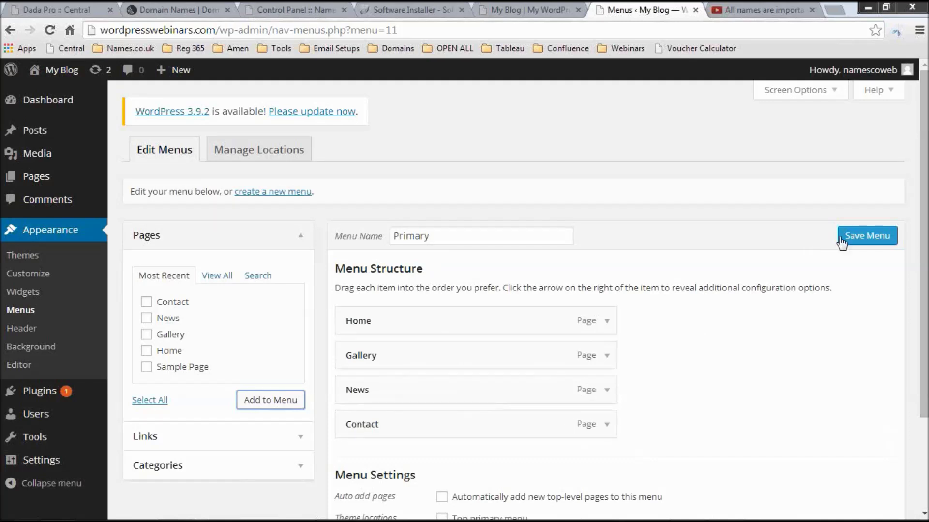
{"action": "left_click", "coordinate": [866, 236]}
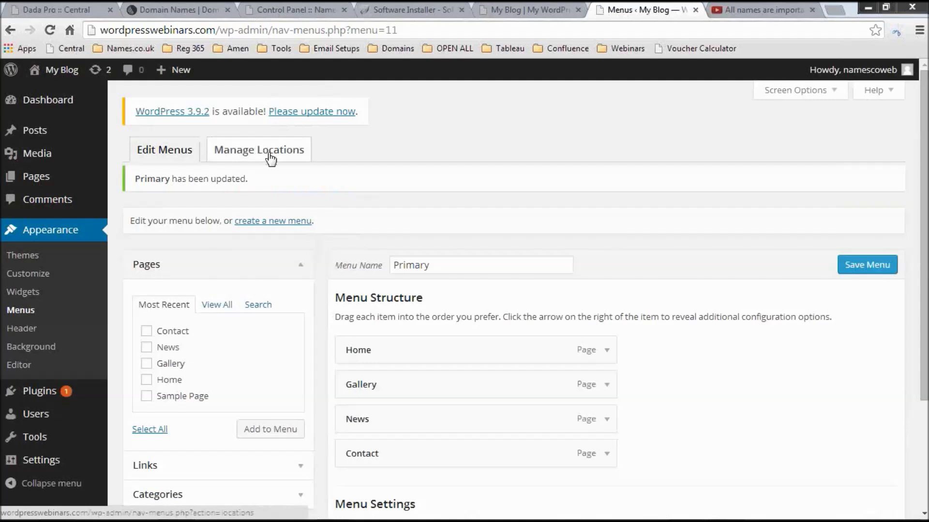
- Assign the Primary menu to the "Top primary menu" theme location, save it, and check the navigation on the live site's front page
{"action": "left_click", "coordinate": [270, 157]}
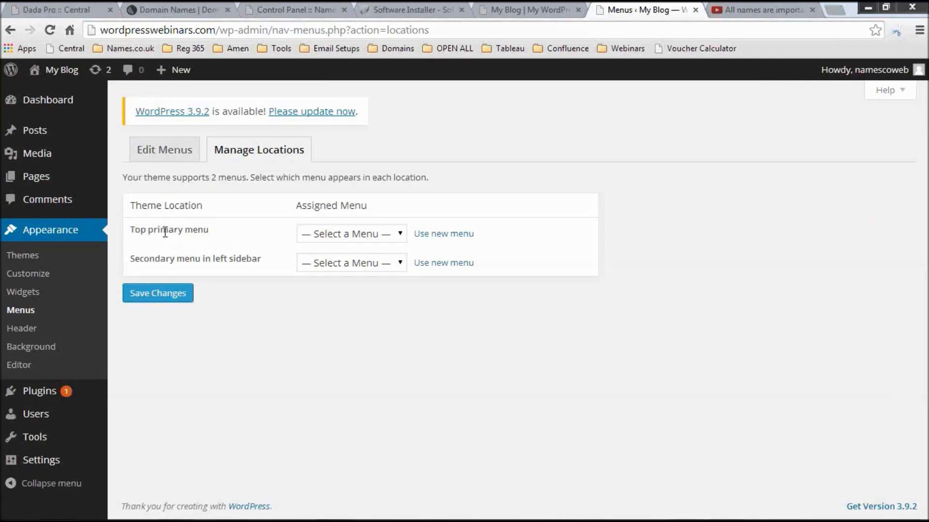
{"action": "left_click", "coordinate": [349, 237]}
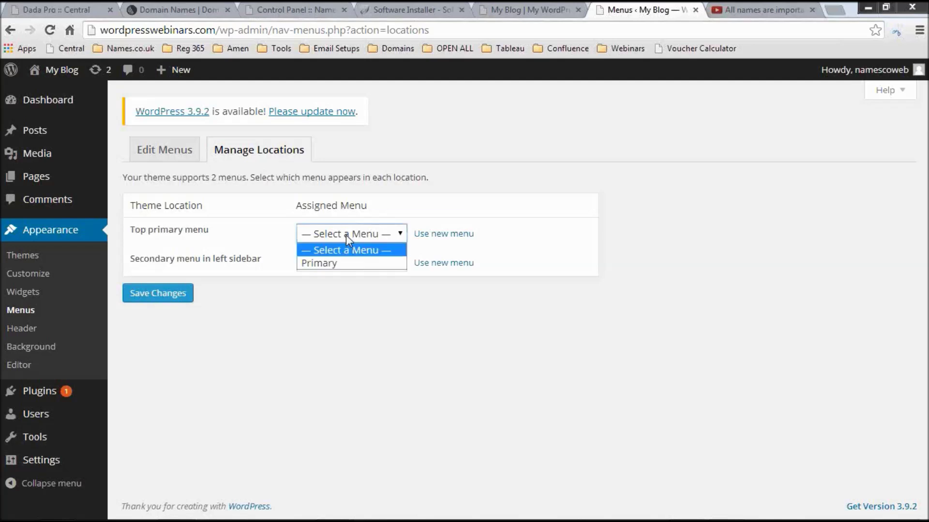
{"action": "left_click", "coordinate": [354, 265]}
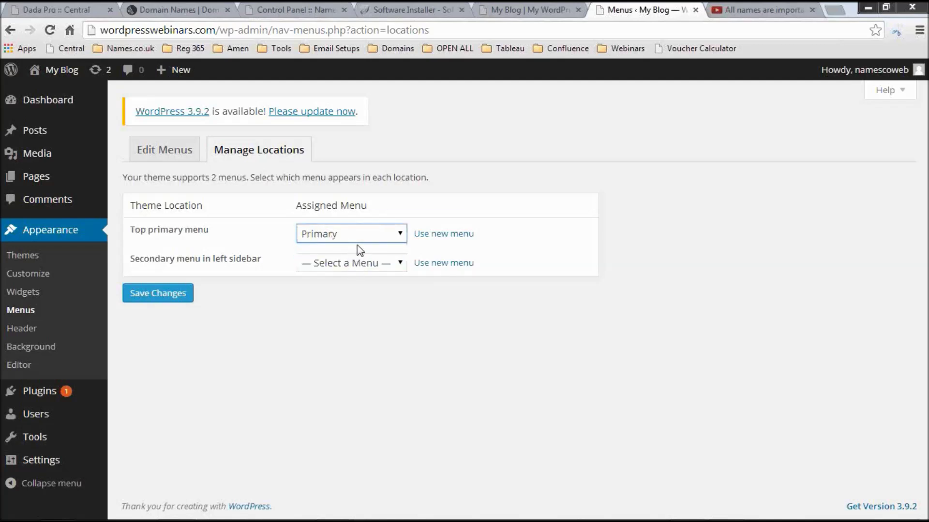
{"action": "left_click", "coordinate": [177, 296]}
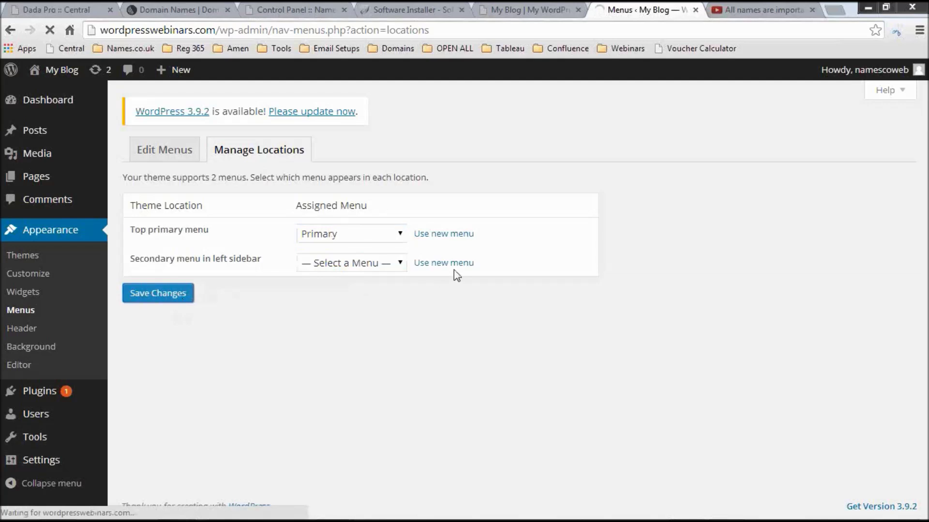
{"action": "left_click", "coordinate": [518, 9]}
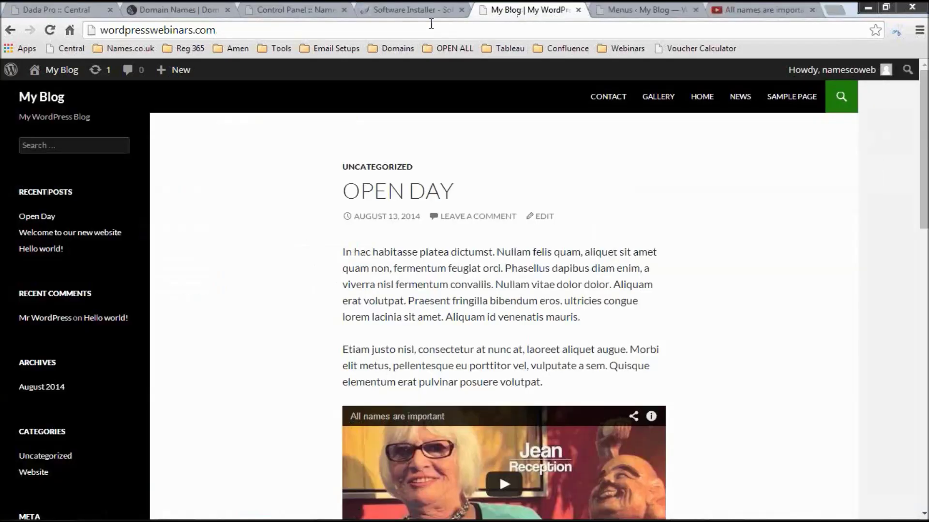
{"action": "left_click", "coordinate": [47, 101]}
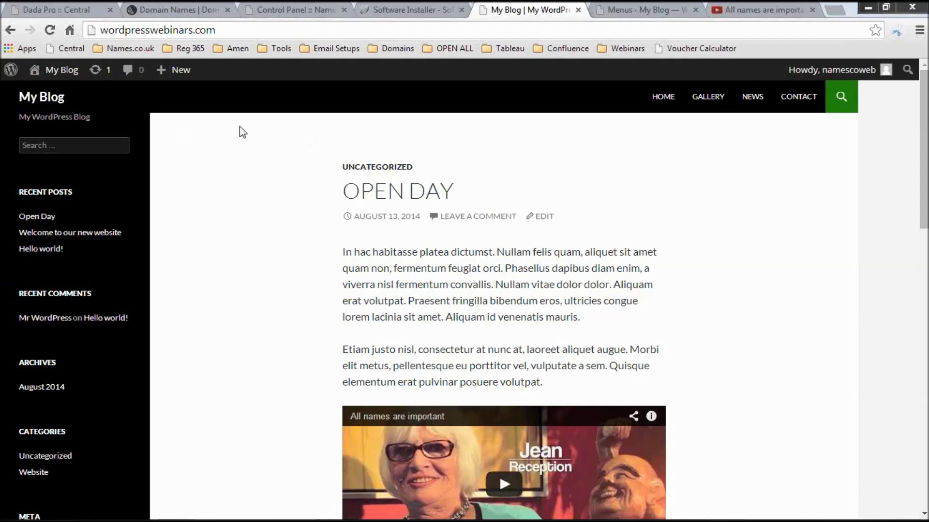
- Return to the WordPress admin and search for new plugins with the keyword "contact form"
{"action": "left_click", "coordinate": [655, 11]}
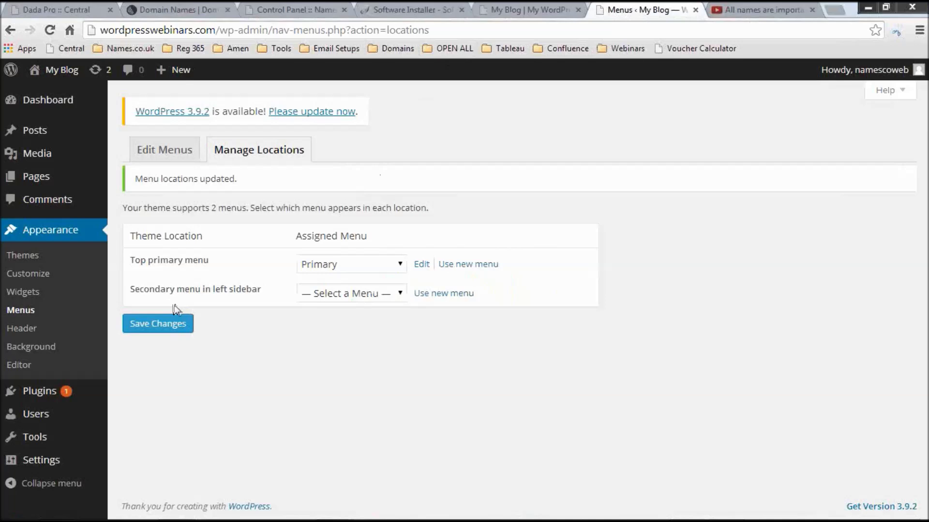
{"action": "mouse_move", "coordinate": [53, 402]}
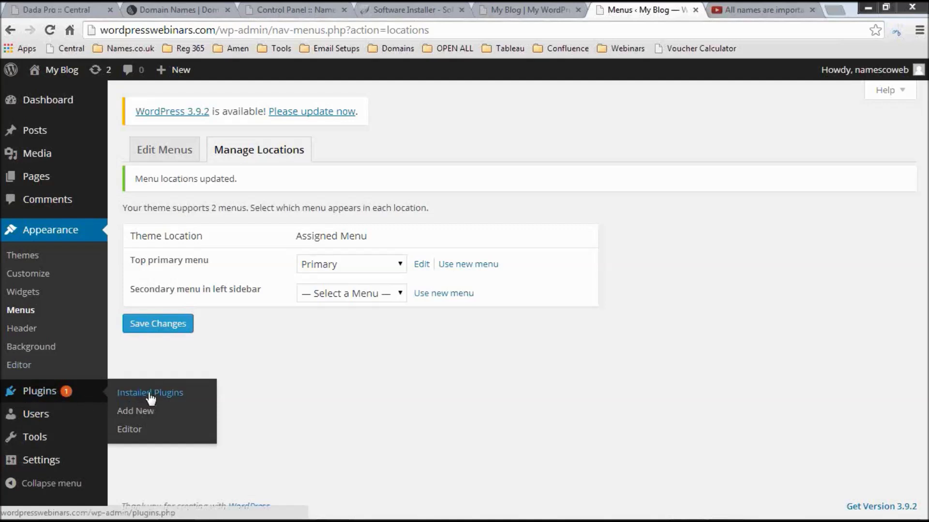
{"action": "left_click", "coordinate": [143, 413]}
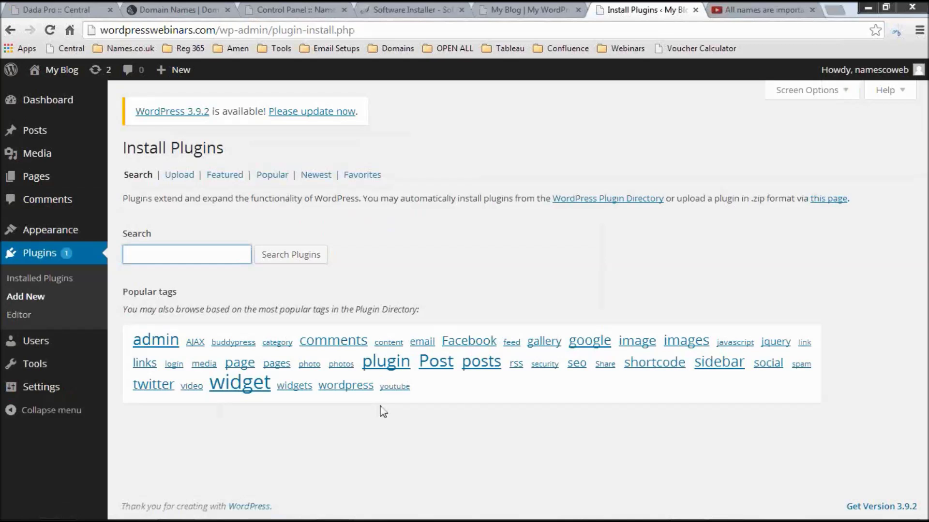
{"action": "type", "text": "contact fp"}
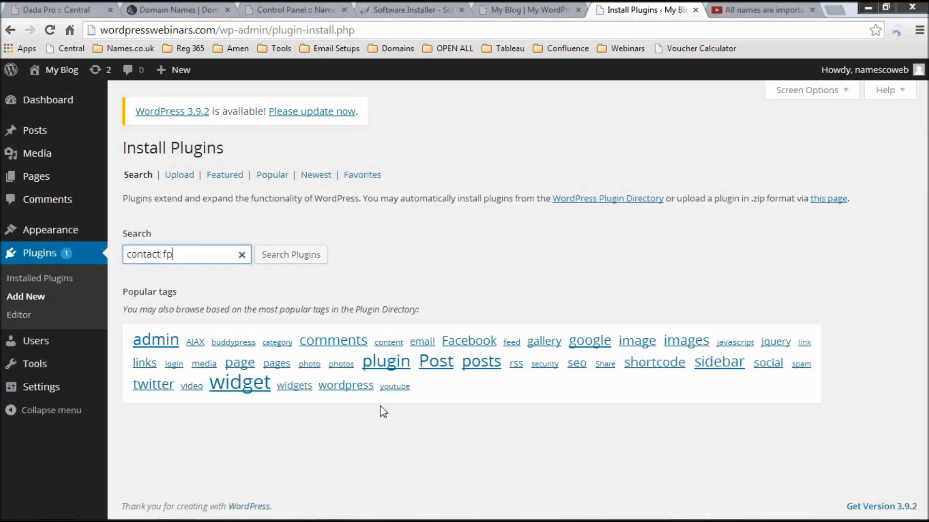
{"action": "key", "text": "BackSpace"}
{"action": "type", "text": "orm"}
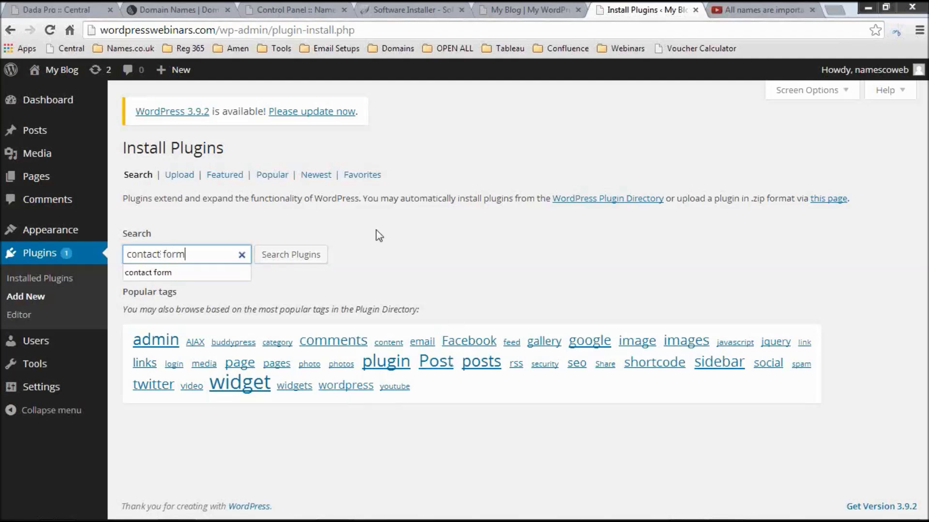
{"action": "left_click", "coordinate": [314, 258]}
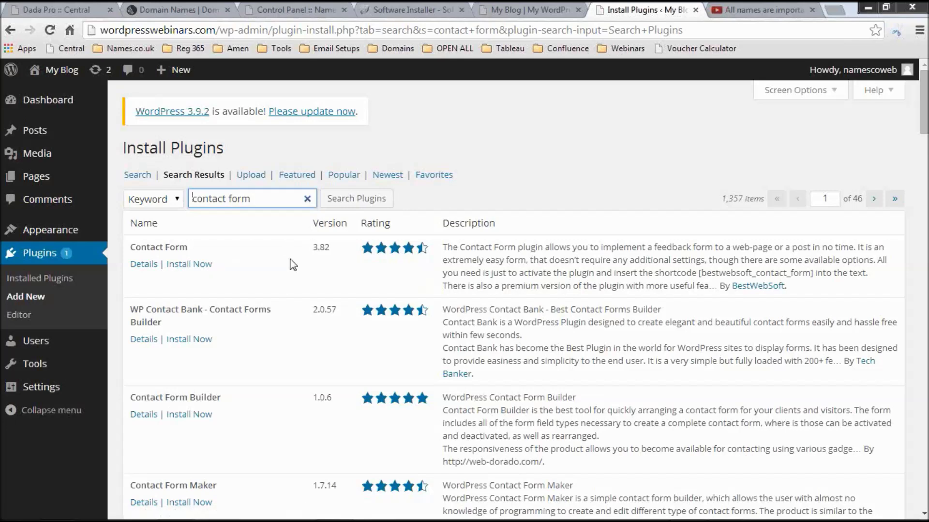
- Install and activate the Contact Form plugin by BestWebSoft
{"action": "left_click", "coordinate": [188, 268]}
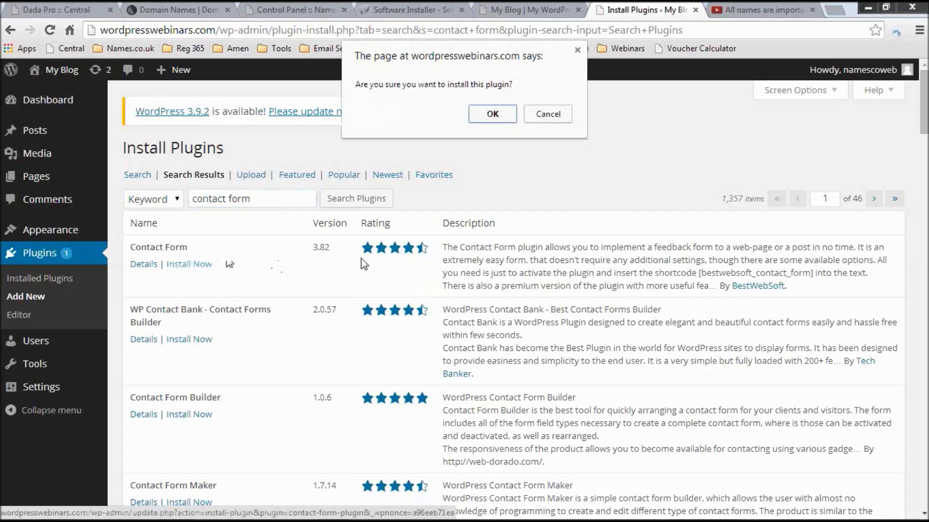
{"action": "left_click", "coordinate": [493, 114]}
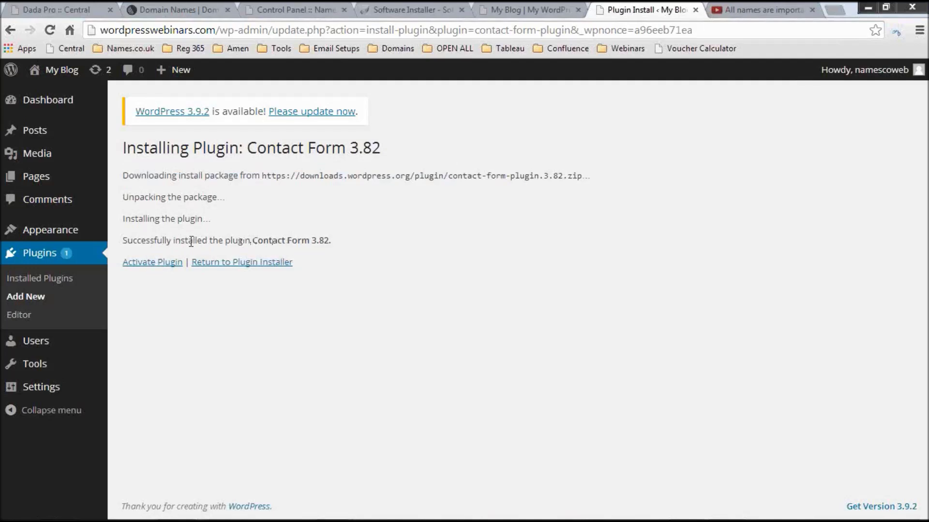
{"action": "left_click", "coordinate": [167, 263]}
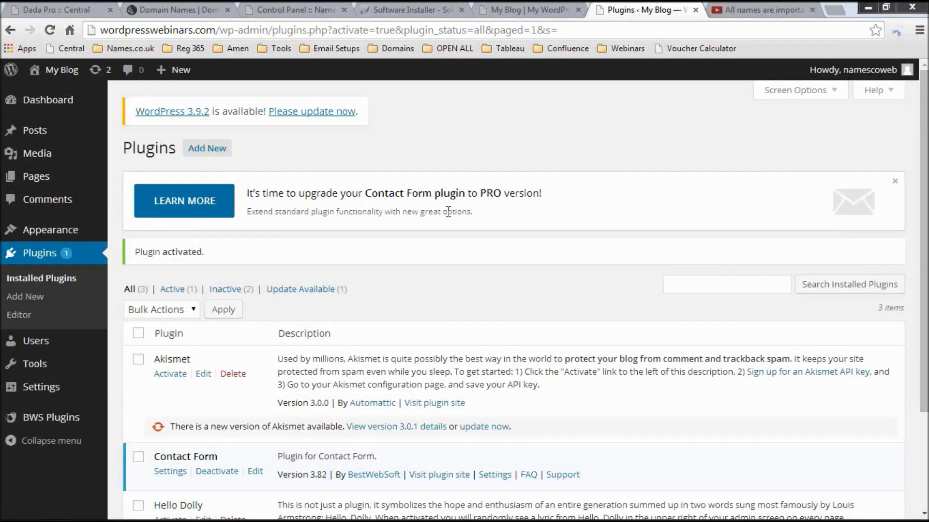
- Copy the shortcode [bestwebsoft_contact_form] from below the form preview in the Contact Form plugin's extra settings
{"action": "scroll", "coordinate": [449, 211], "scroll_direction": "down", "scroll_amount": 1}
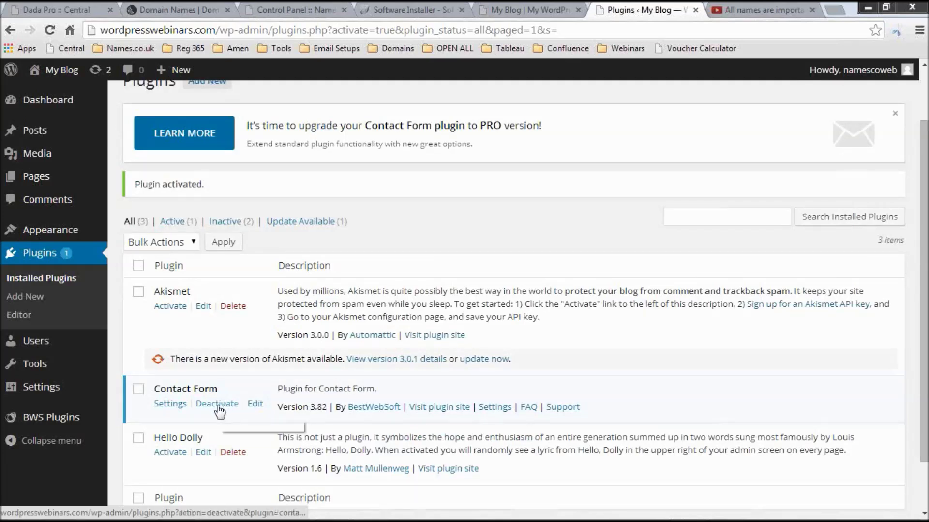
{"action": "left_click", "coordinate": [168, 404]}
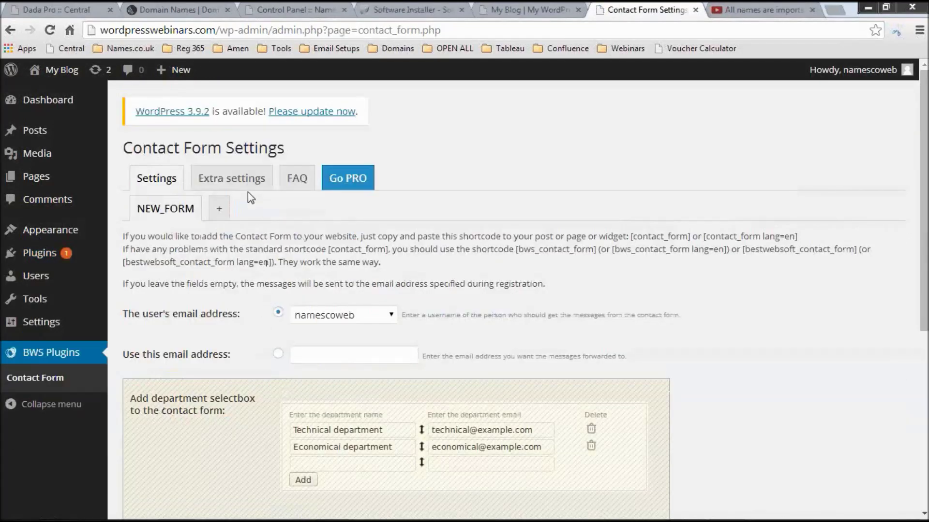
{"action": "left_click", "coordinate": [237, 175]}
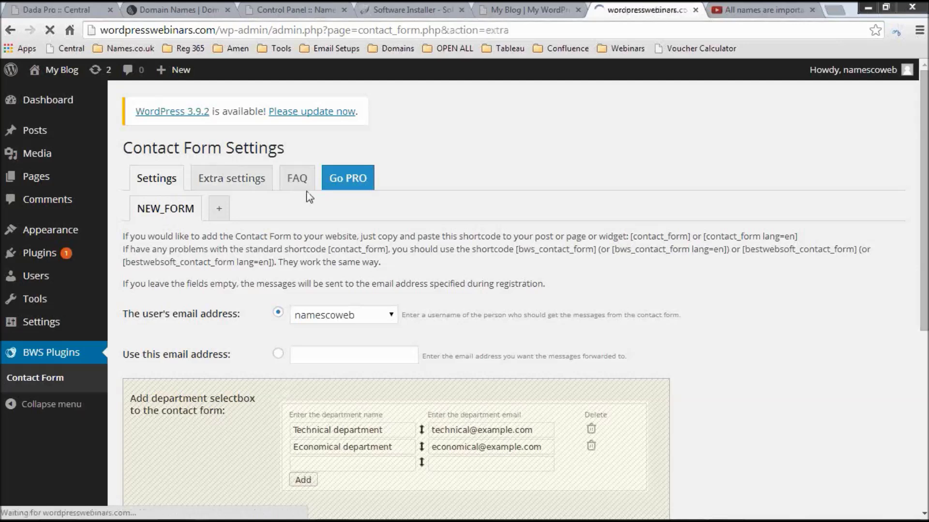
{"action": "scroll", "coordinate": [349, 265], "scroll_direction": "down", "scroll_amount": 1}
{"action": "scroll", "coordinate": [346, 268], "scroll_direction": "down", "scroll_amount": 10}
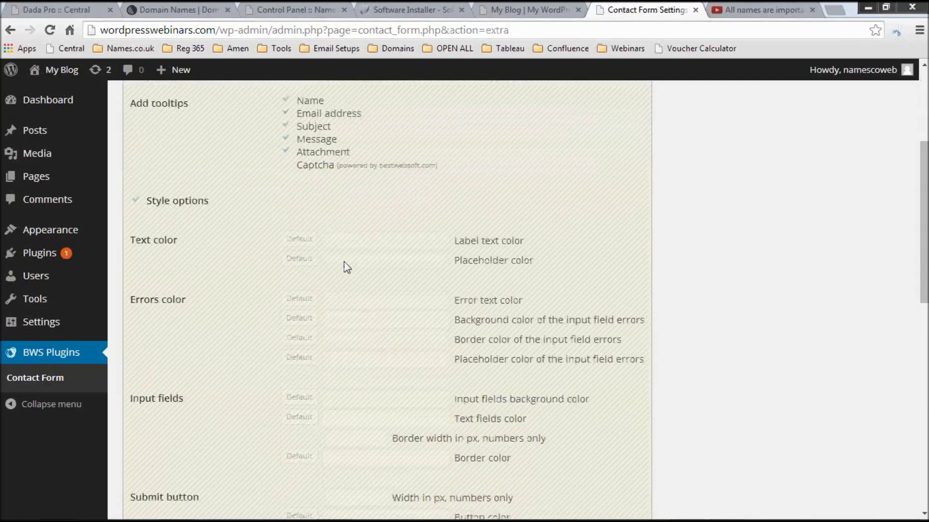
{"action": "scroll", "coordinate": [345, 266], "scroll_direction": "down", "scroll_amount": 4}
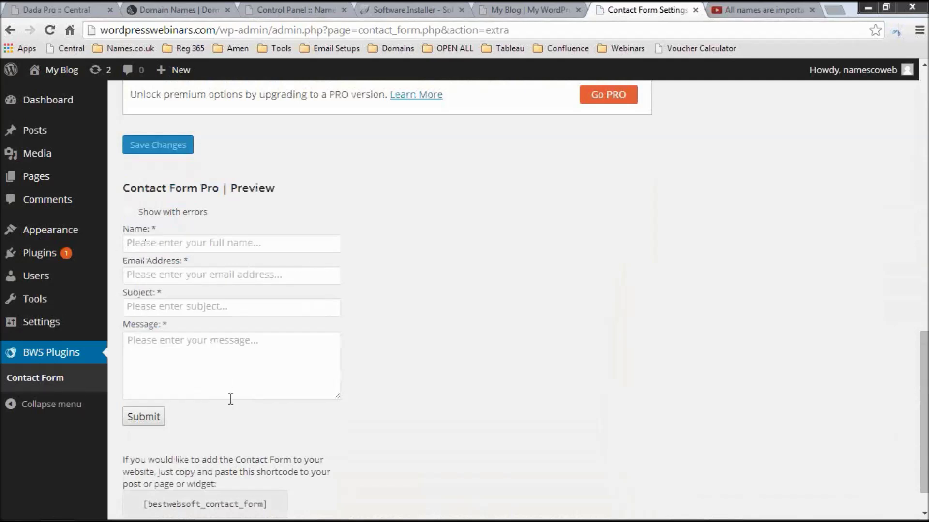
{"action": "scroll", "coordinate": [231, 399], "scroll_direction": "down", "scroll_amount": 1}
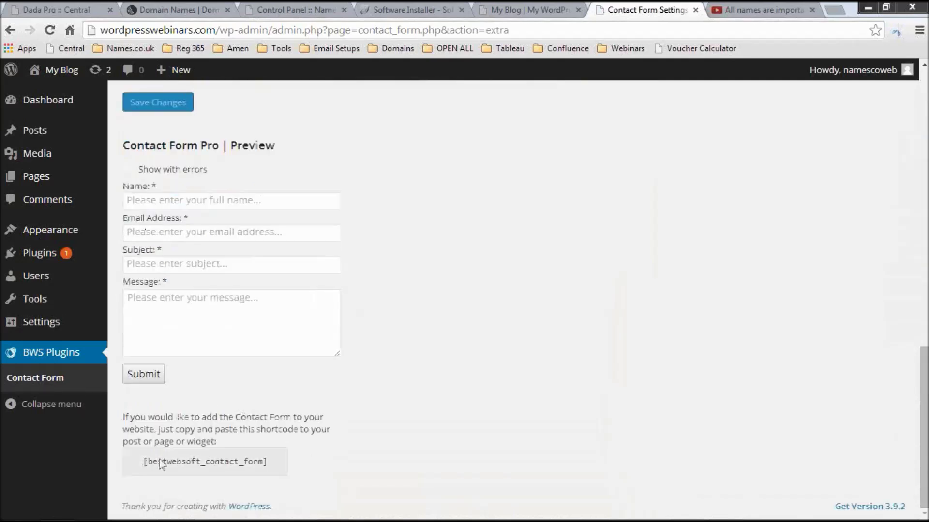
{"action": "left_click_drag", "start_coordinate": [142, 462], "coordinate": [268, 461]}
{"action": "key", "text": "ctrl+c"}
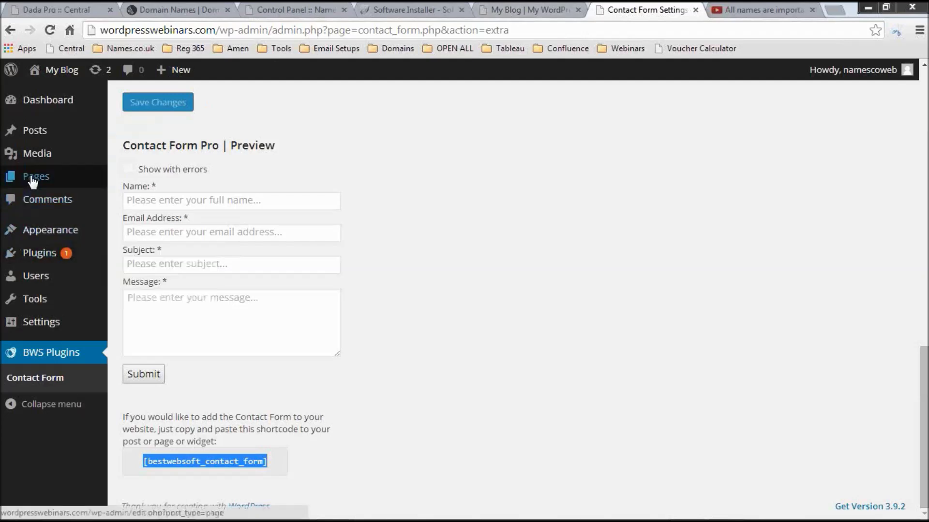
- Move the Sample Page to the trash from the list of all pages
{"action": "mouse_move", "coordinate": [34, 182]}
{"action": "left_click", "coordinate": [148, 184]}
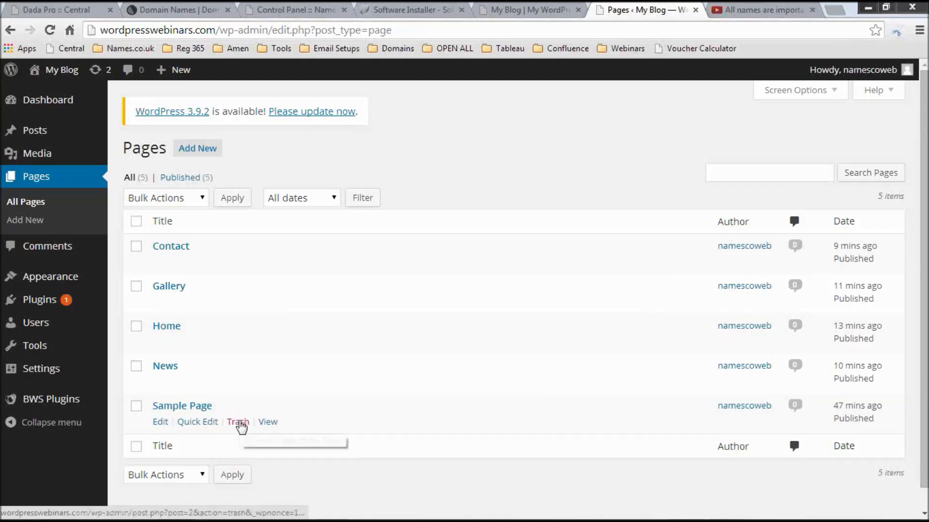
{"action": "left_click", "coordinate": [238, 422]}
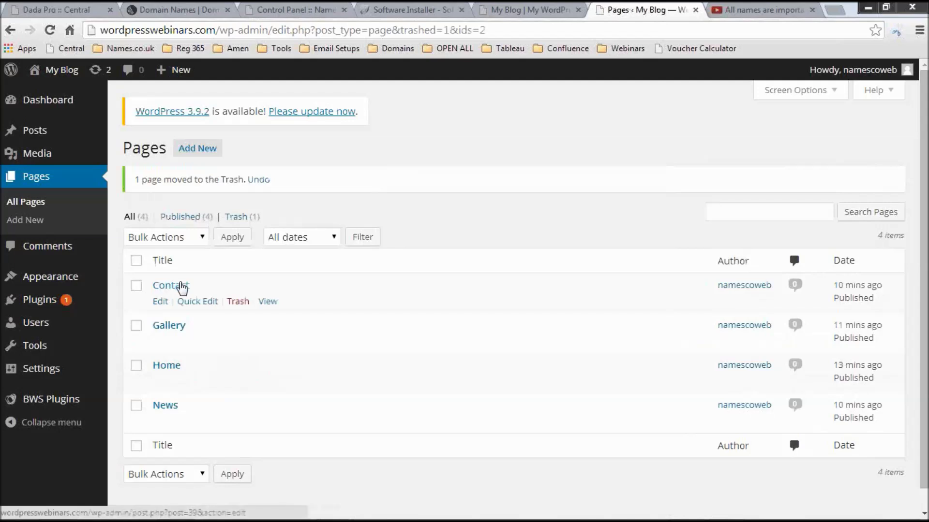
- Insert the shortcode [bestwebsoft_contact_form] below the telephone line on the Contact page, update it, and view the live Contact page
{"action": "left_click", "coordinate": [169, 291]}
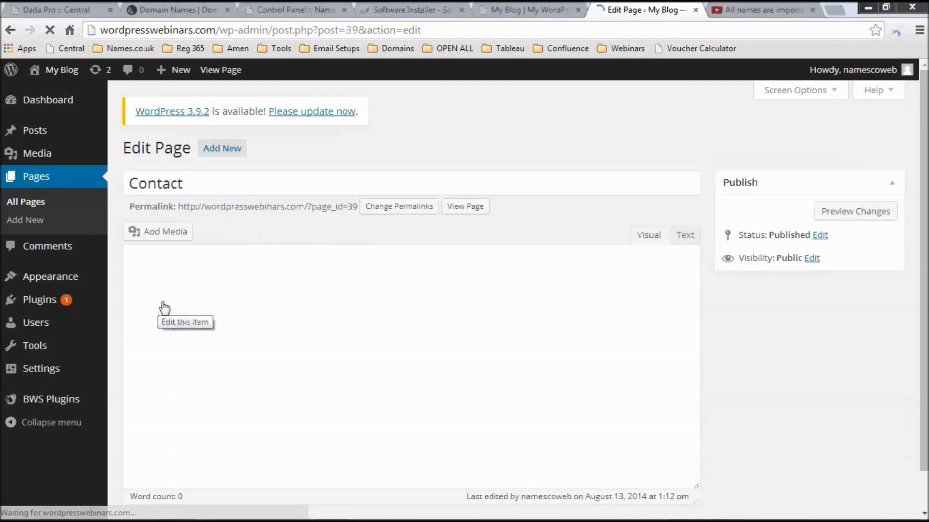
{"action": "left_click", "coordinate": [243, 284]}
{"action": "key", "text": "Return"}
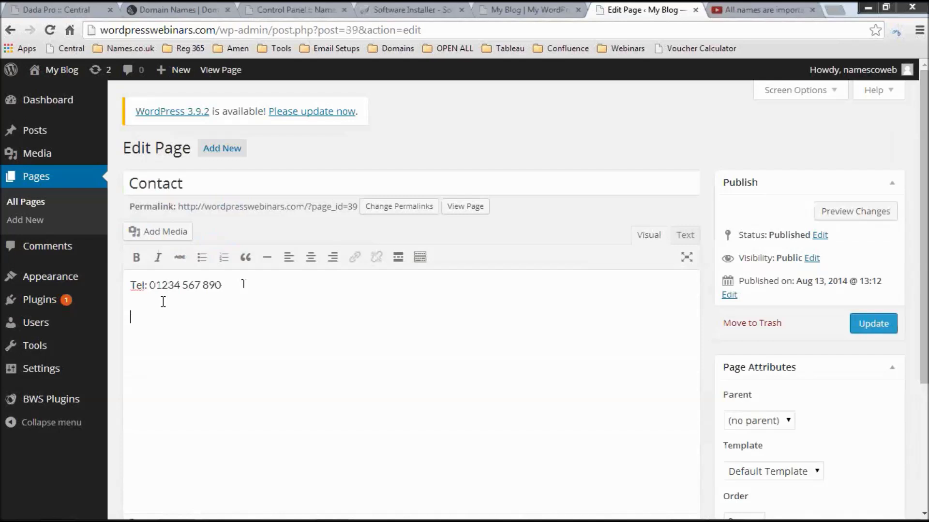
{"action": "key", "text": "ctrl+v"}
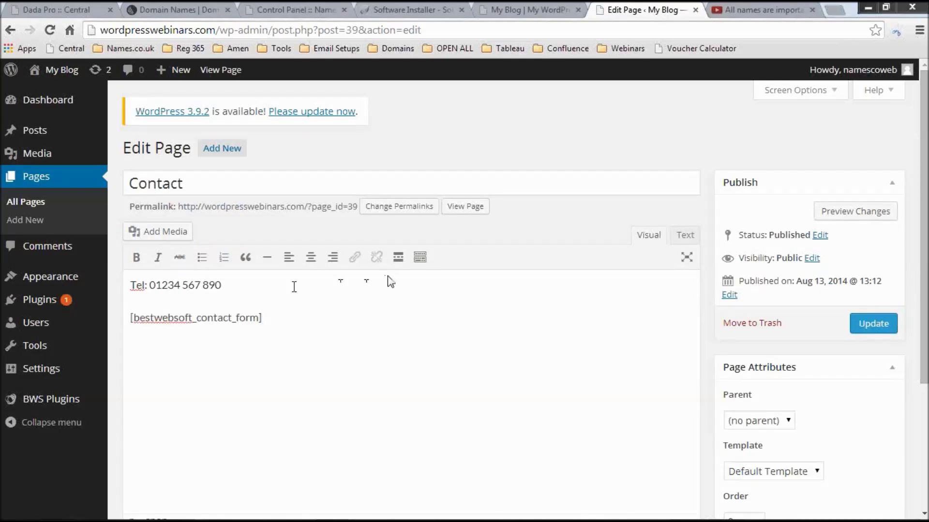
{"action": "left_click", "coordinate": [882, 324]}
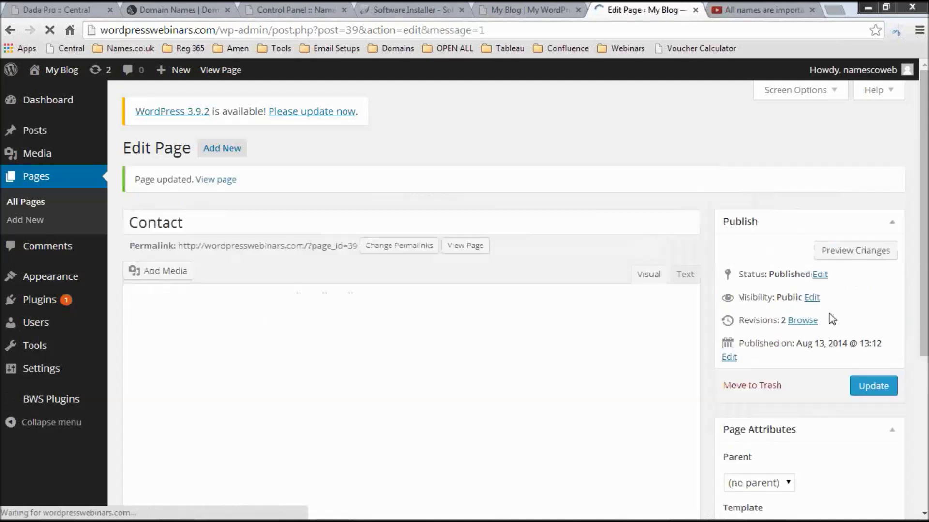
{"action": "left_click", "coordinate": [518, 6]}
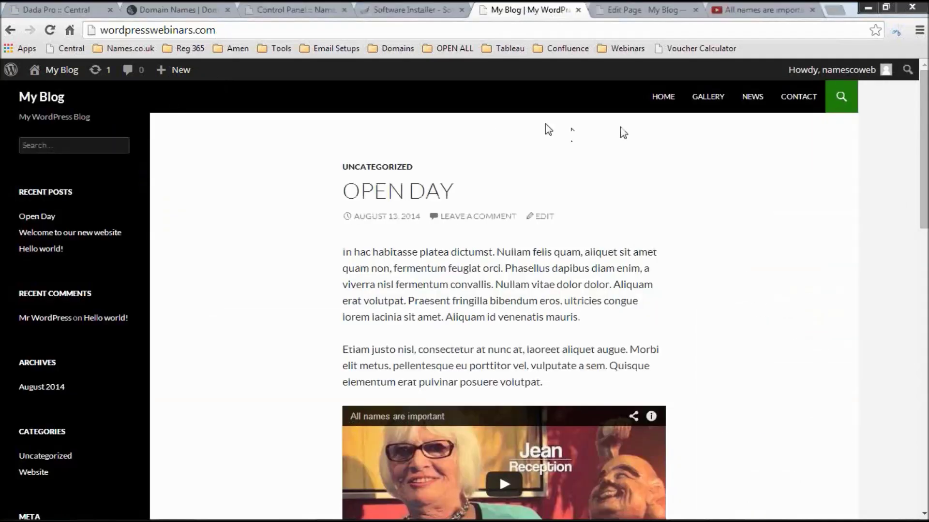
{"action": "left_click", "coordinate": [799, 97]}
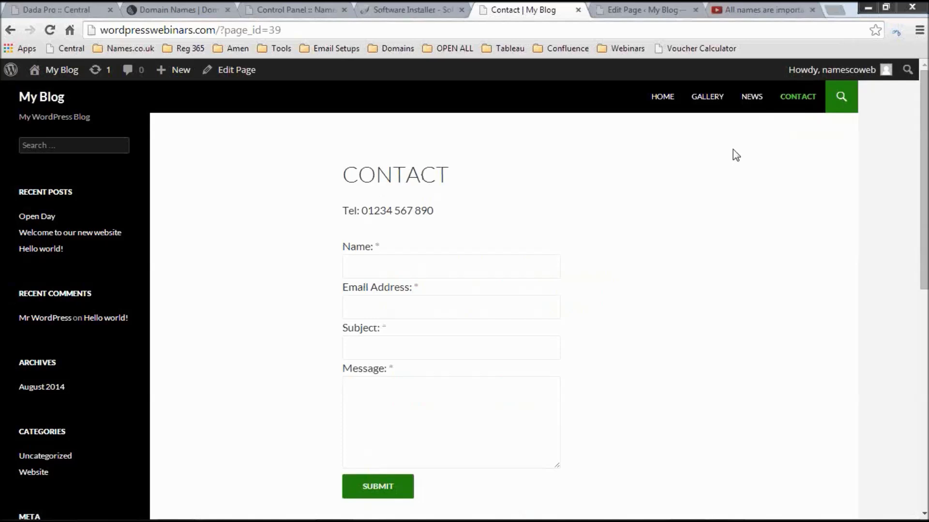
- Return to the WordPress admin and search for new plugins with the keyword "Fourteen Colors"
{"action": "left_click", "coordinate": [639, 8]}
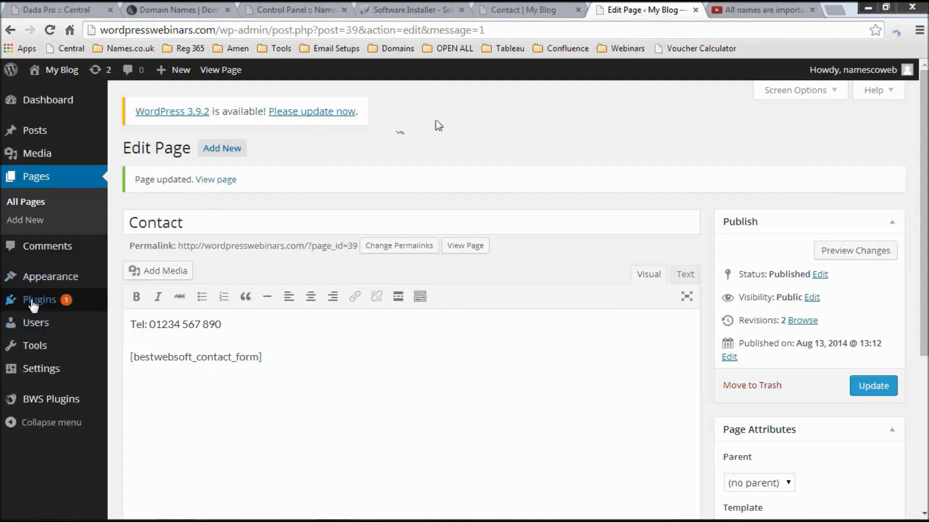
{"action": "mouse_move", "coordinate": [27, 304]}
{"action": "left_click", "coordinate": [144, 319]}
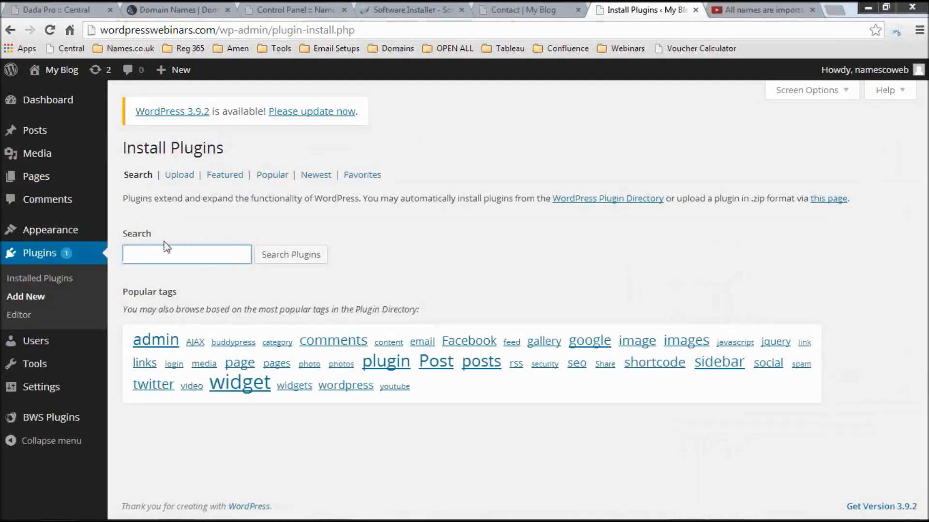
{"action": "type", "text": "Fourt"}
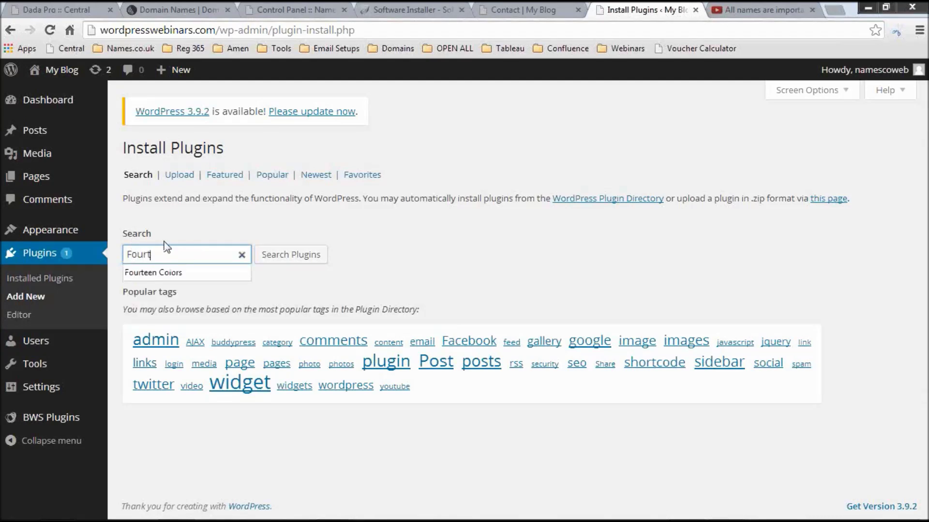
{"action": "key", "text": "Down"}
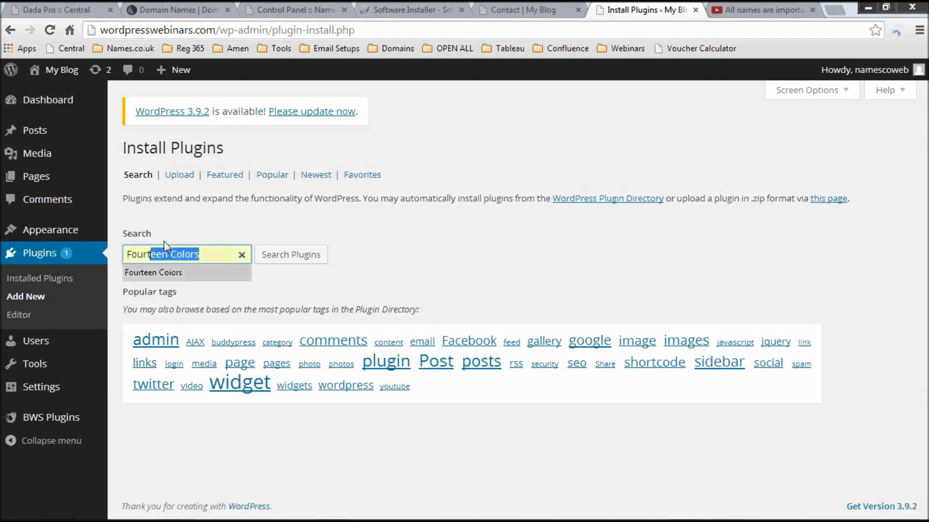
{"action": "left_click", "coordinate": [210, 274]}
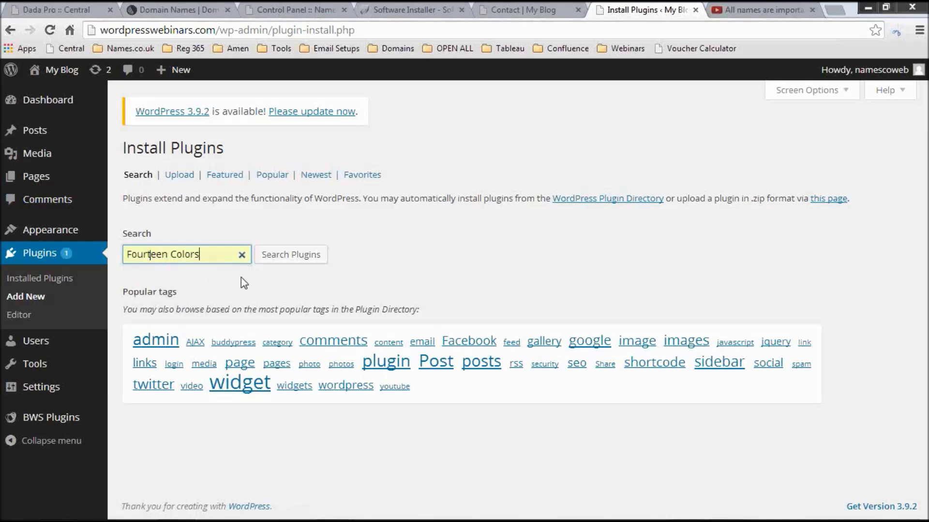
{"action": "left_click", "coordinate": [302, 264]}
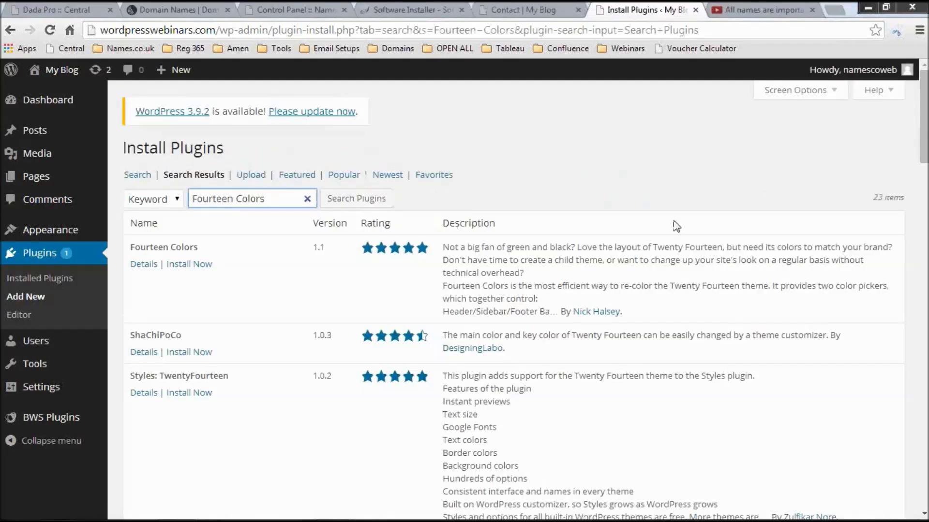
- Install and activate the Fourteen Colors plugin, and review the list of installed plugins
{"action": "left_click", "coordinate": [204, 266]}
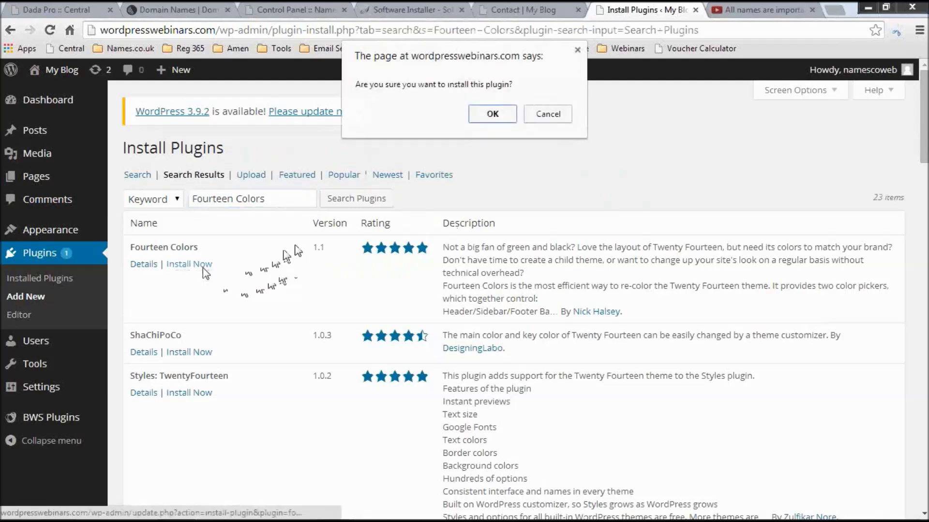
{"action": "left_click", "coordinate": [491, 113]}
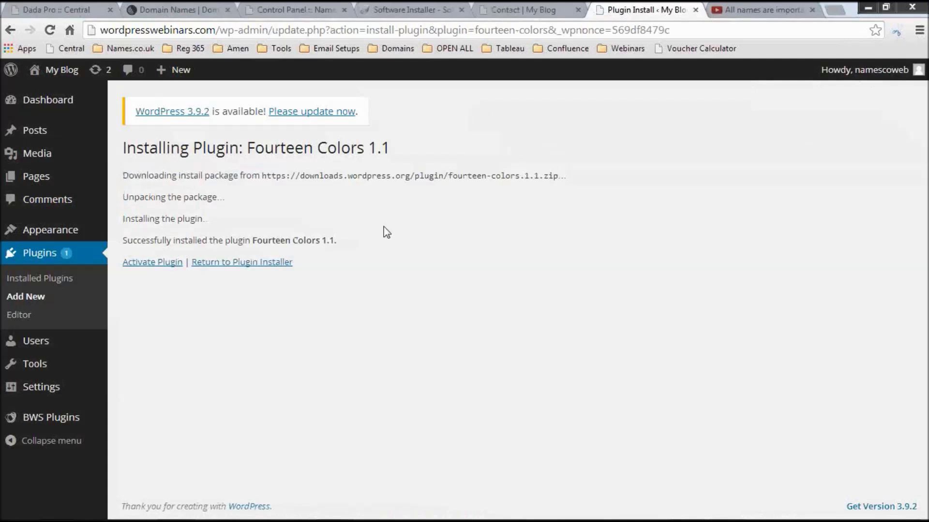
{"action": "left_click", "coordinate": [160, 264]}
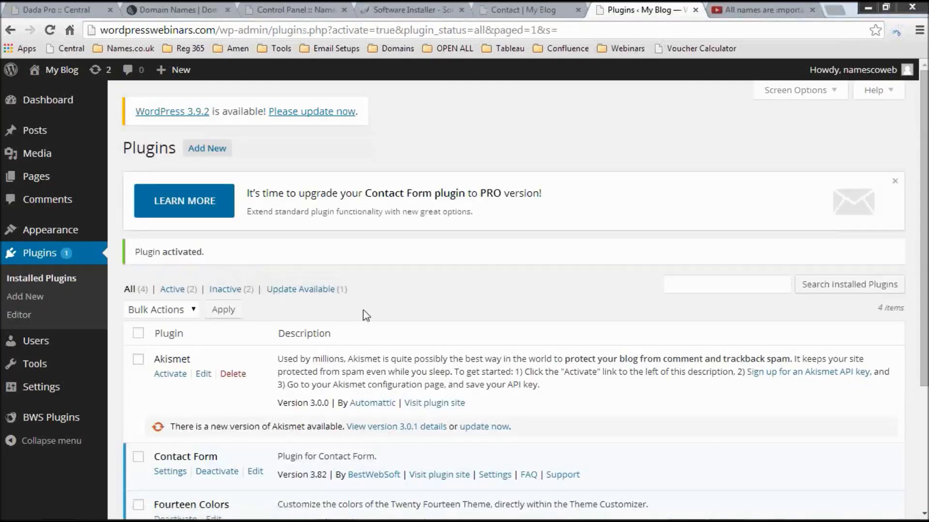
{"action": "scroll", "coordinate": [375, 303], "scroll_direction": "down", "scroll_amount": 4}
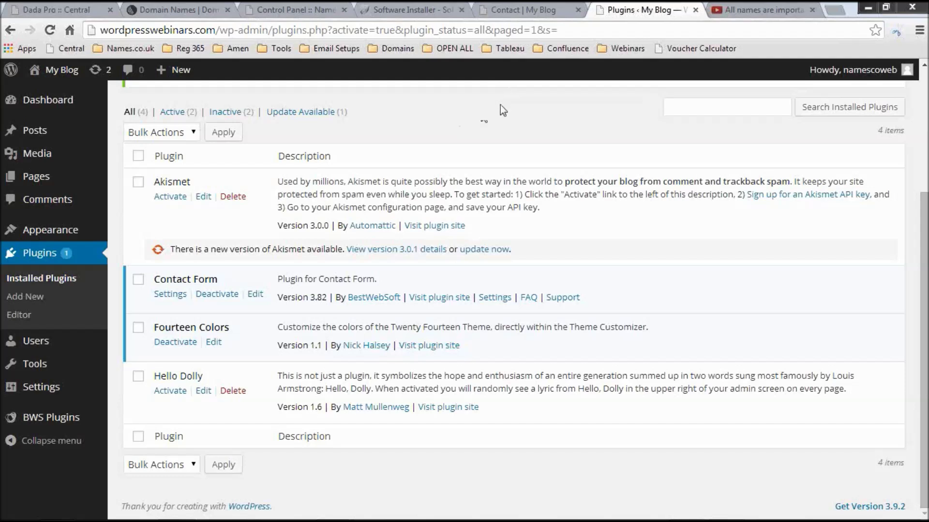
- Open the customizer for the Twenty Fourteen theme and set the site title to "The Photography Website"
{"action": "mouse_move", "coordinate": [75, 234]}
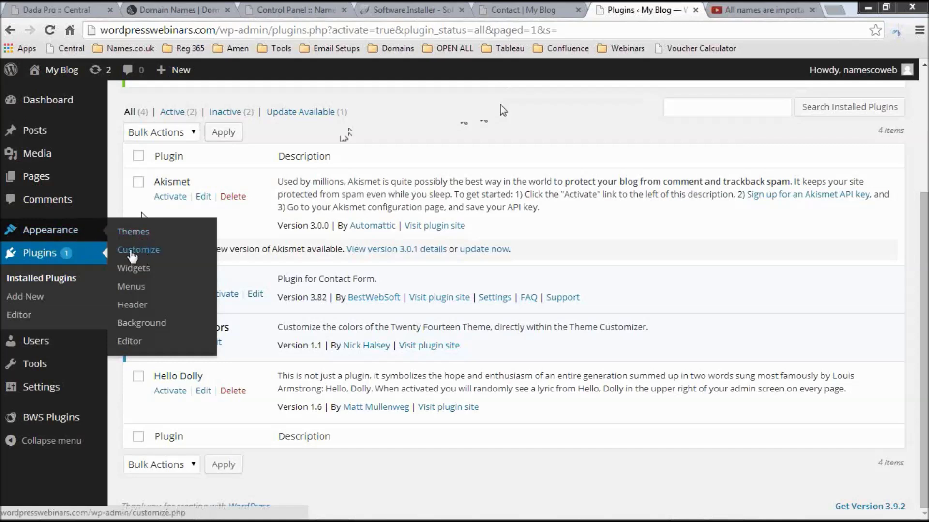
{"action": "left_click", "coordinate": [132, 250]}
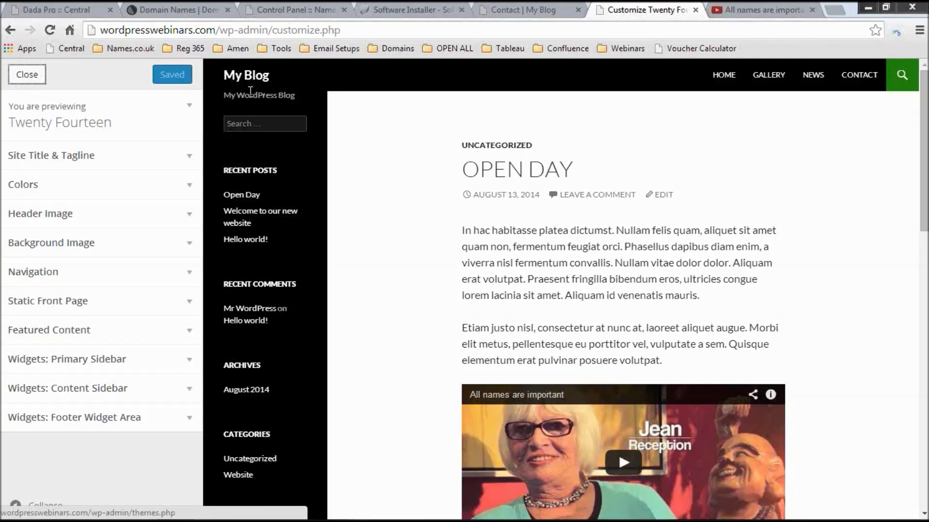
{"action": "left_click", "coordinate": [87, 159]}
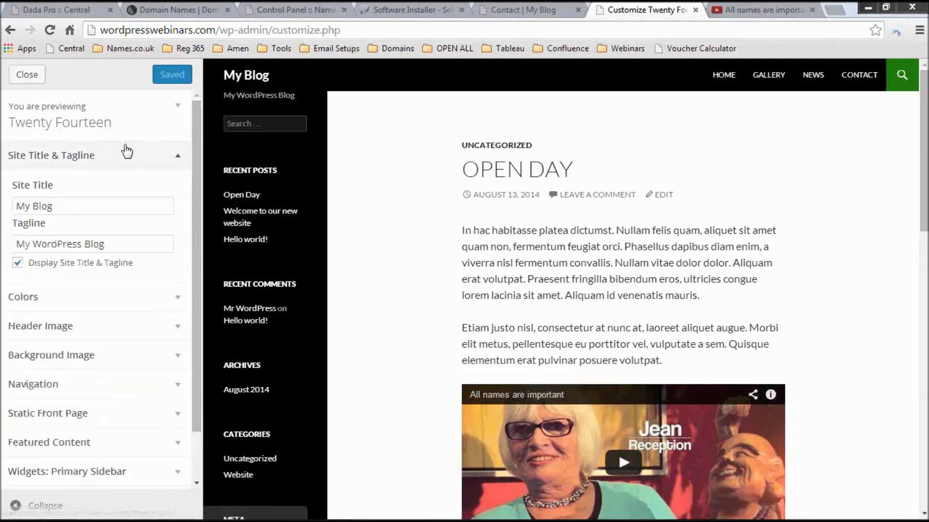
{"action": "left_click_drag", "start_coordinate": [77, 206], "coordinate": [2, 212]}
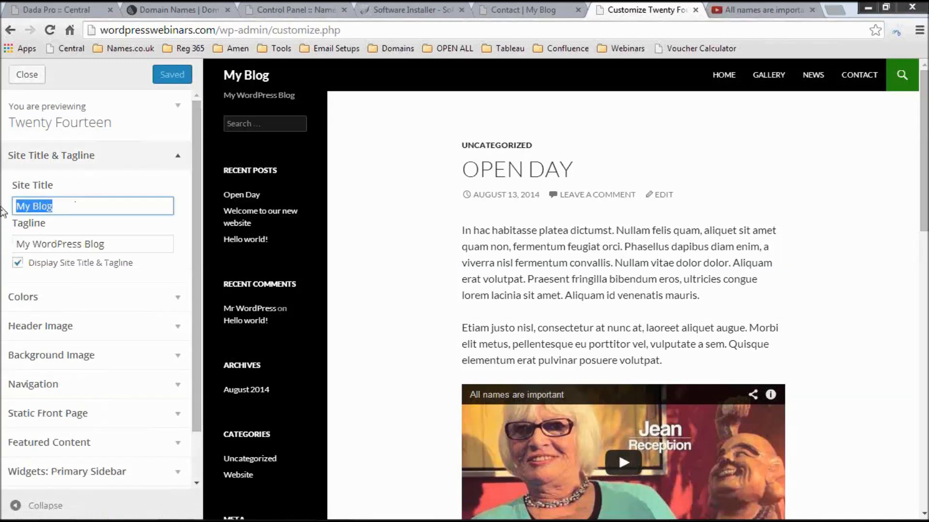
{"action": "type", "text": "The Photo"}
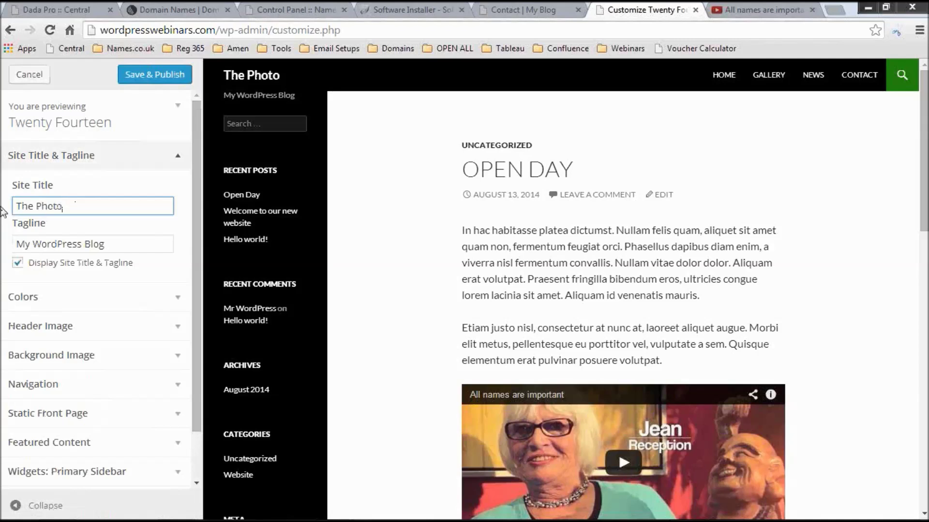
{"action": "type", "text": "graphy Website"}
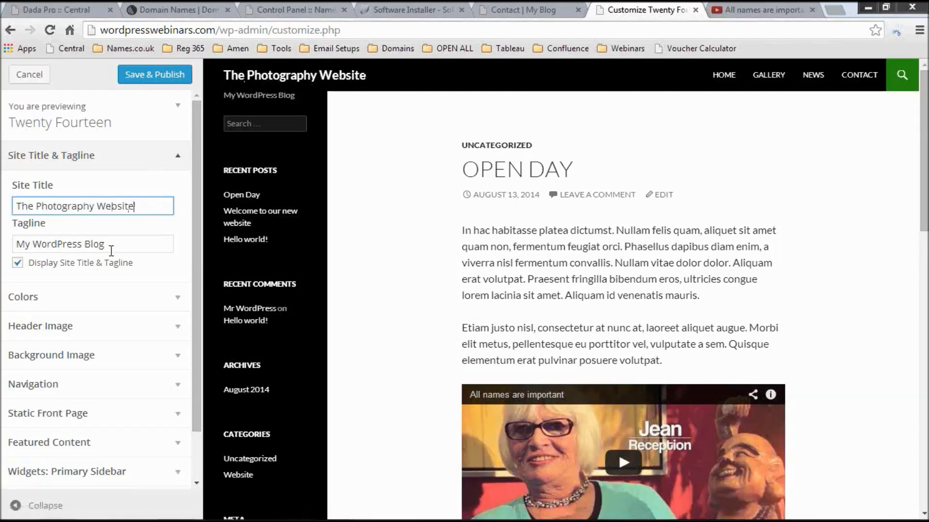
- Set the site tagline to "Best photos in the world"
{"action": "left_click_drag", "start_coordinate": [110, 246], "coordinate": [1, 232]}
{"action": "type", "text": "Besy"}
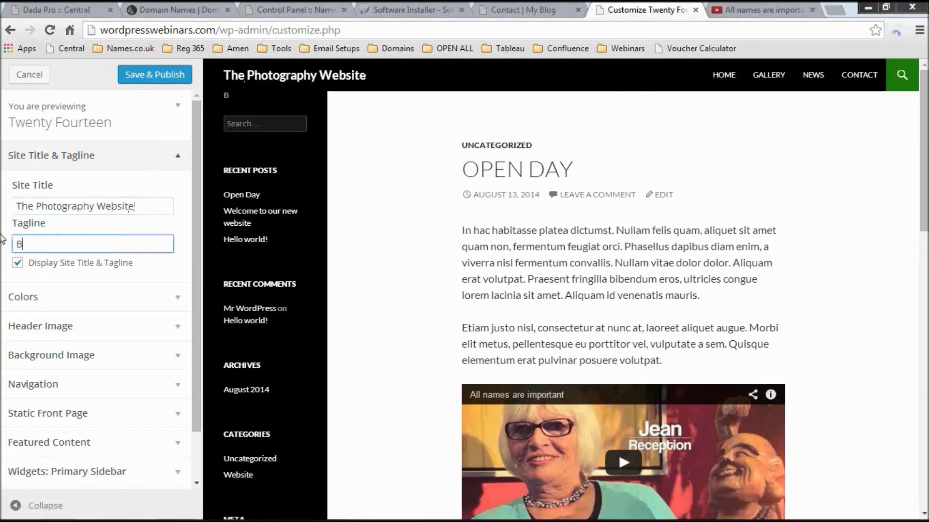
{"action": "key", "text": "BackSpace"}
{"action": "type", "text": "t [hoto"}
{"action": "key", "text": "BackSpace"}
{"action": "key", "text": "BackSpace"}
{"action": "key", "text": "BackSpace"}
{"action": "key", "text": "BackSpace"}
{"action": "key", "text": "BackSpace"}
{"action": "type", "text": "photos"}
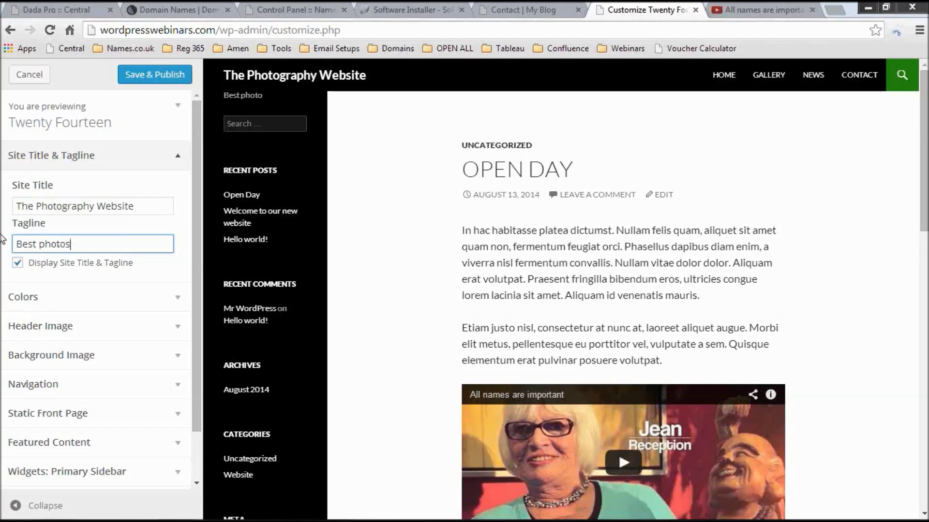
{"action": "type", "text": " in the world"}
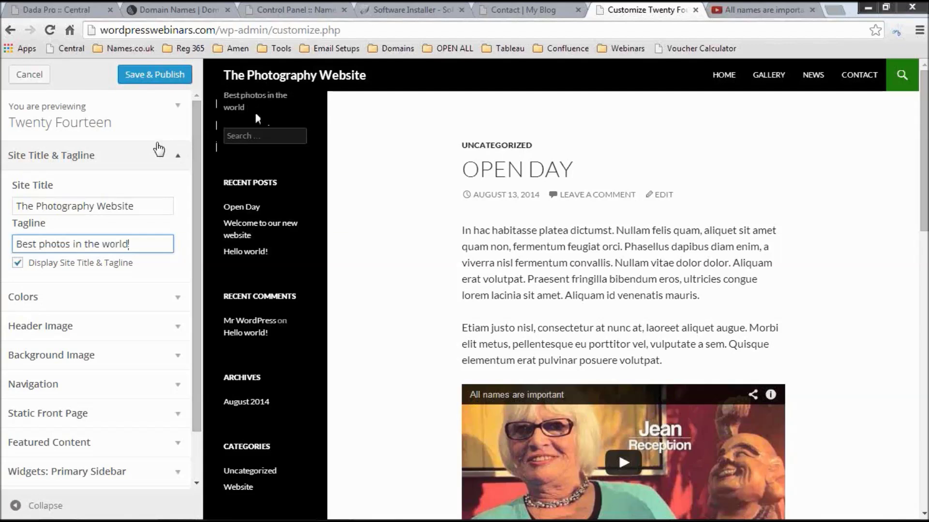
- Set the theme's accent color to the blue #1e84bf
{"action": "left_click", "coordinate": [129, 302]}
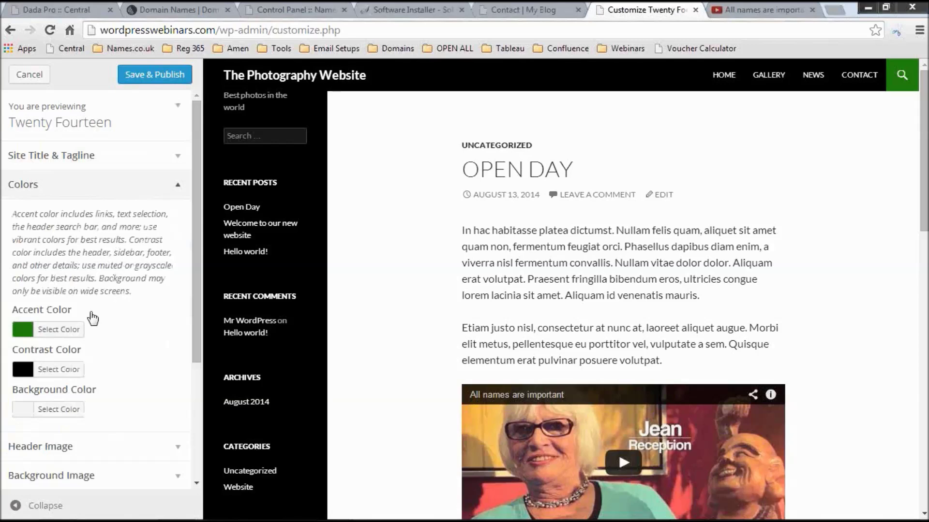
{"action": "left_click", "coordinate": [69, 331]}
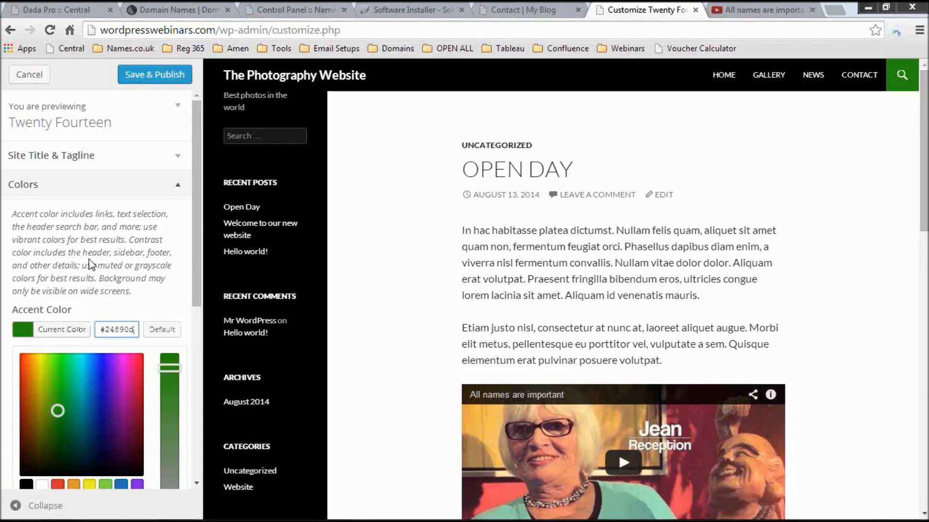
{"action": "key", "text": "ctrl+a"}
{"action": "key", "text": "BackSpace"}
{"action": "left_click", "coordinate": [102, 401]}
{"action": "left_click", "coordinate": [57, 390]}
{"action": "left_click", "coordinate": [60, 424]}
{"action": "double_click", "coordinate": [124, 331]}
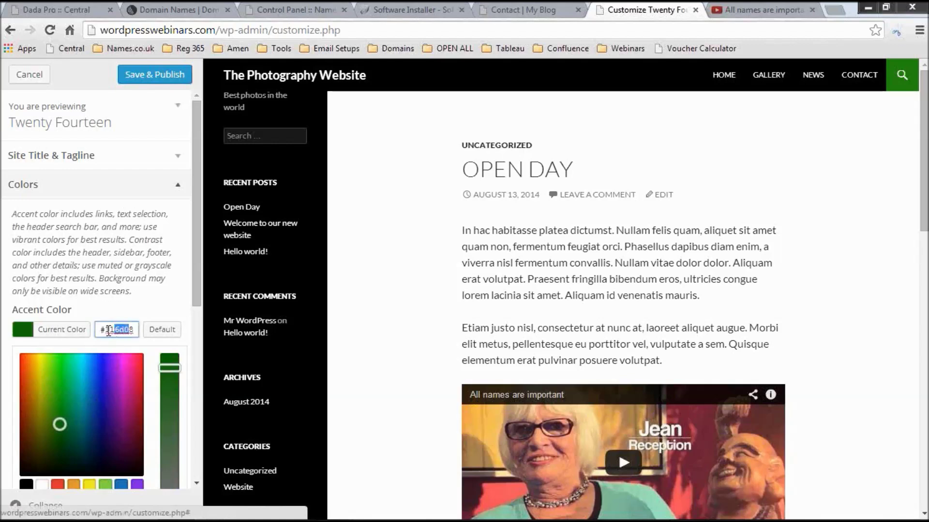
{"action": "left_click_drag", "start_coordinate": [134, 333], "coordinate": [107, 334]}
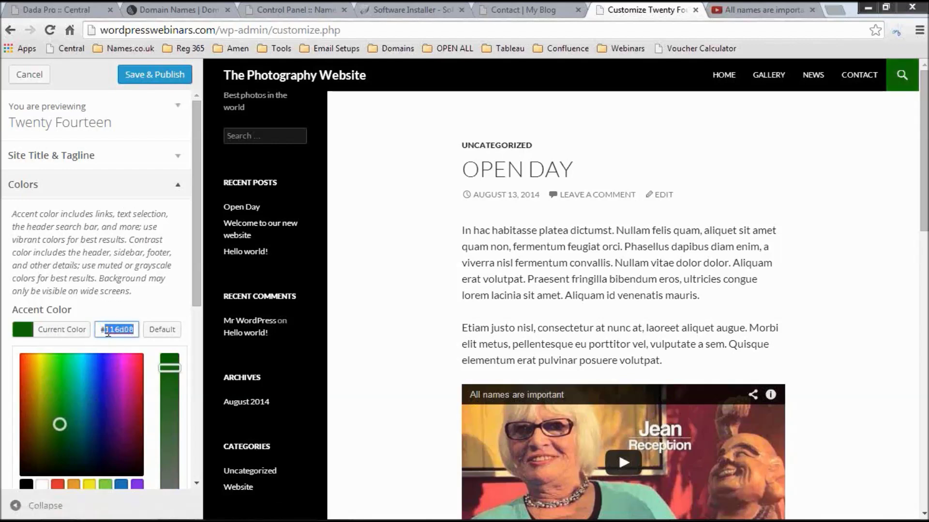
{"action": "type", "text": "1e84"}
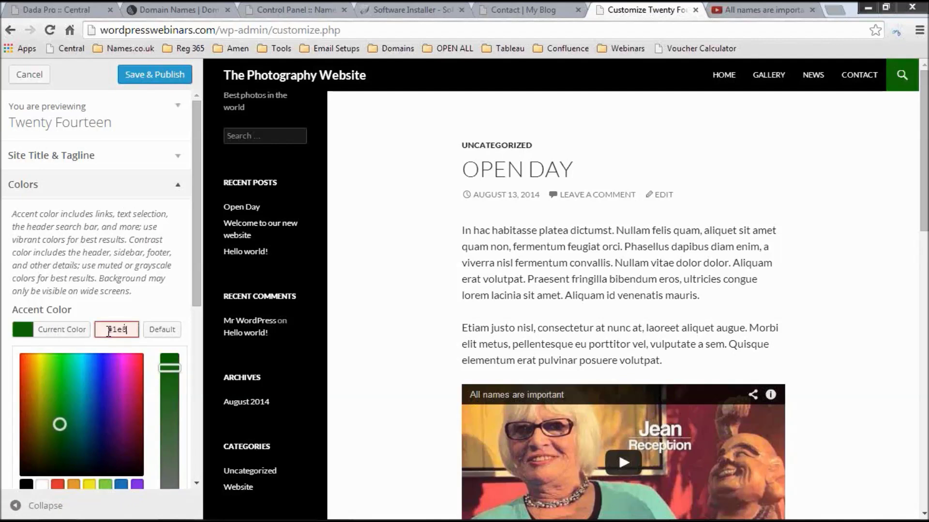
{"action": "type", "text": "bf"}
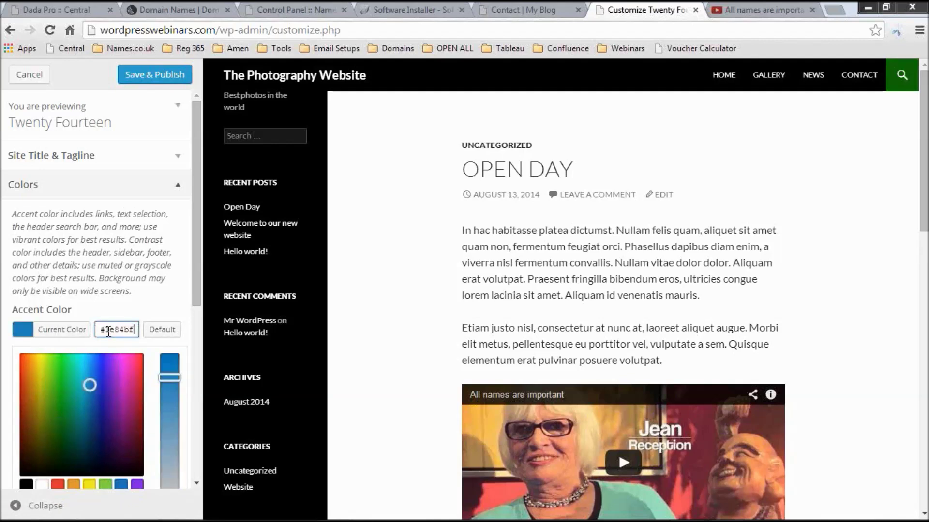
{"action": "left_click", "coordinate": [134, 296]}
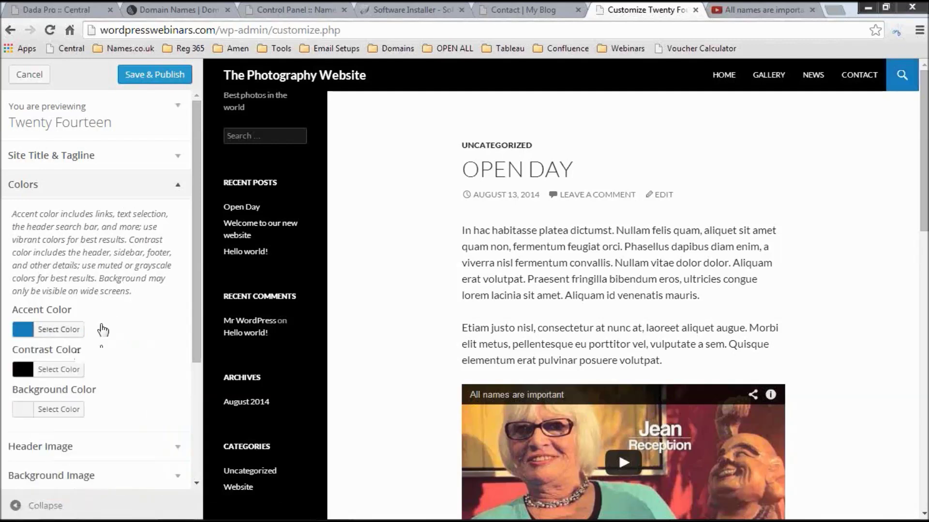
- Set the theme's contrast color to the light grey #dbdbdb
{"action": "left_click", "coordinate": [63, 370]}
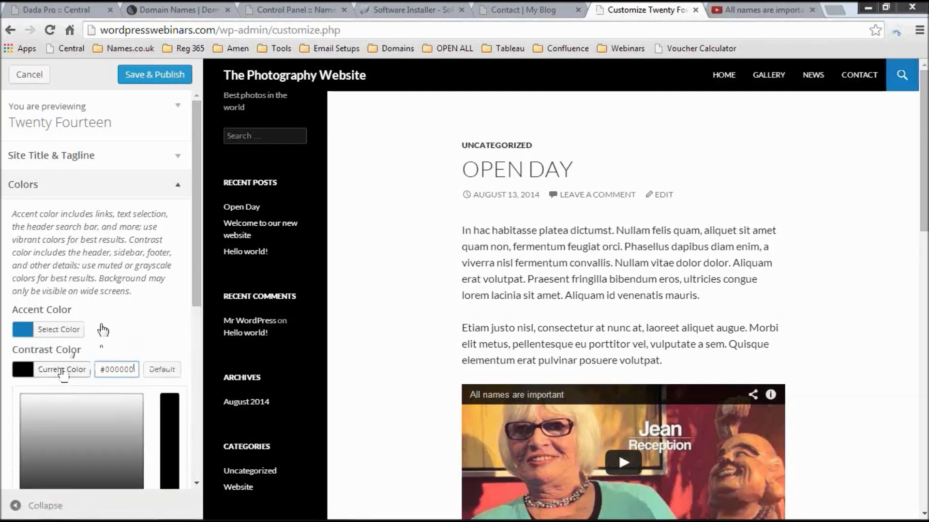
{"action": "key", "text": "shift+Left"}
{"action": "key", "text": "shift+Left"}
{"action": "key", "text": "shift+Left"}
{"action": "key", "text": "shift+Left"}
{"action": "key", "text": "shift+Left"}
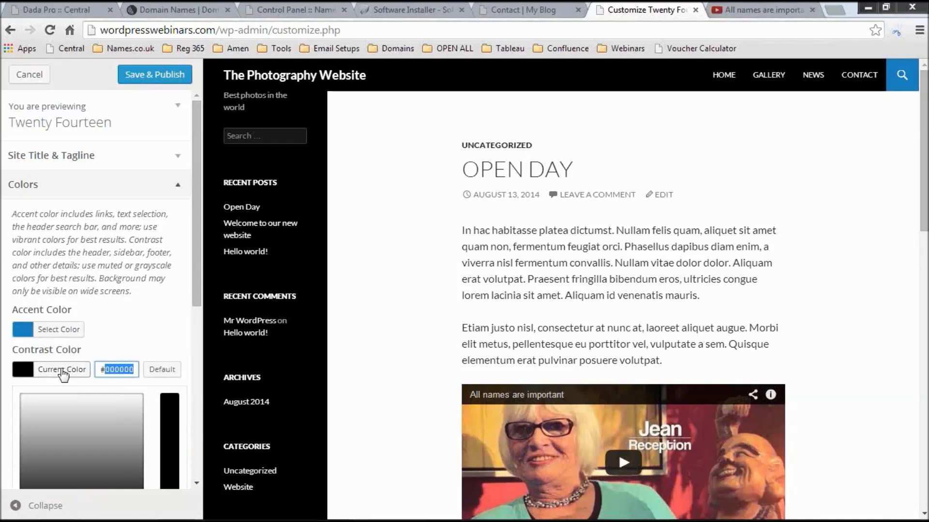
{"action": "type", "text": "dcdbdb"}
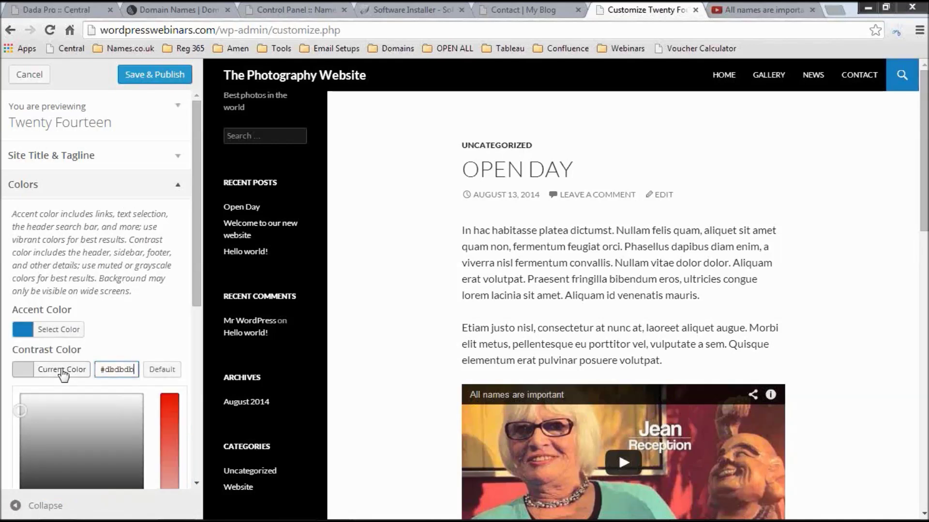
{"action": "left_click", "coordinate": [88, 356]}
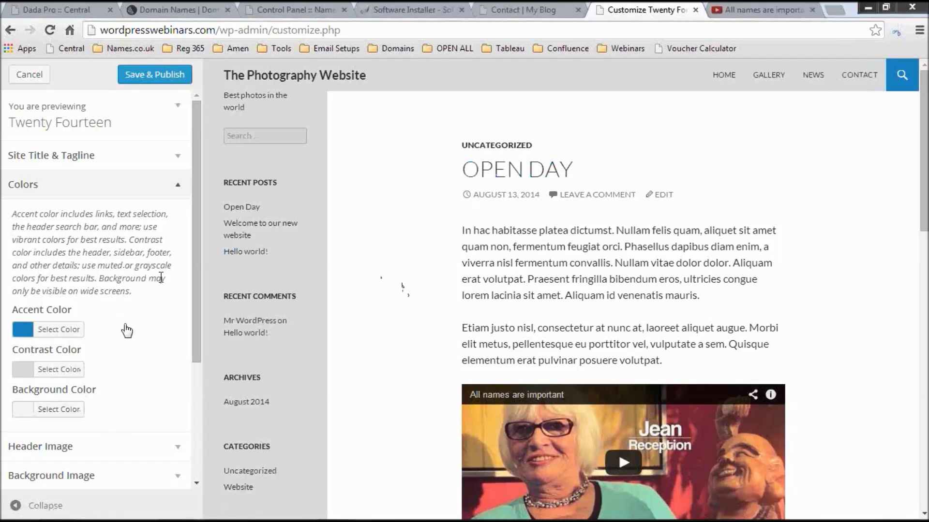
- Add a new header image by uploading header-image.jpg from the Images for WordPress Webinar folder
{"action": "scroll", "coordinate": [127, 331], "scroll_direction": "down", "scroll_amount": 4}
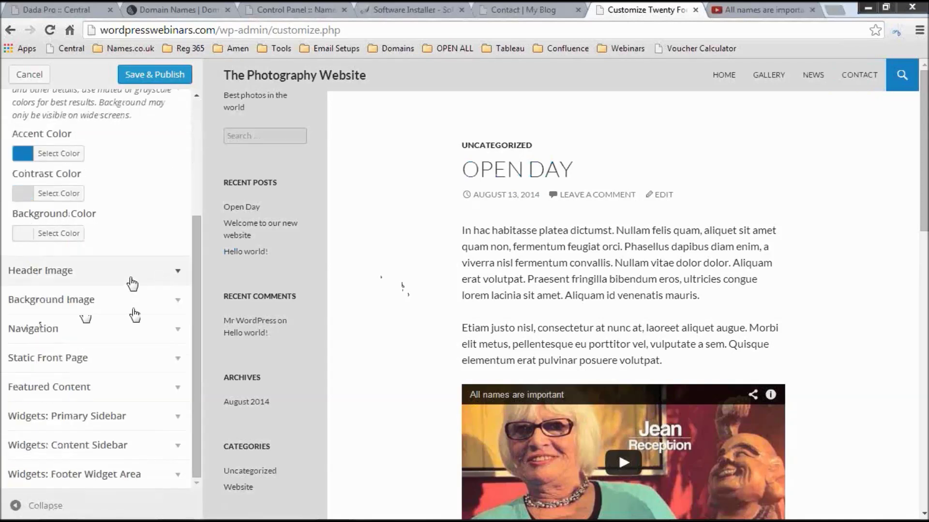
{"action": "left_click", "coordinate": [122, 278]}
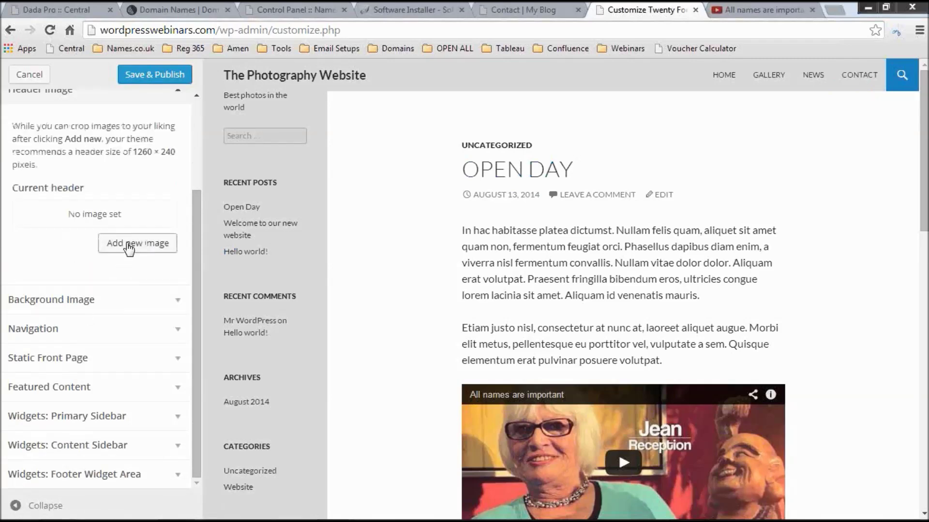
{"action": "left_click", "coordinate": [129, 247]}
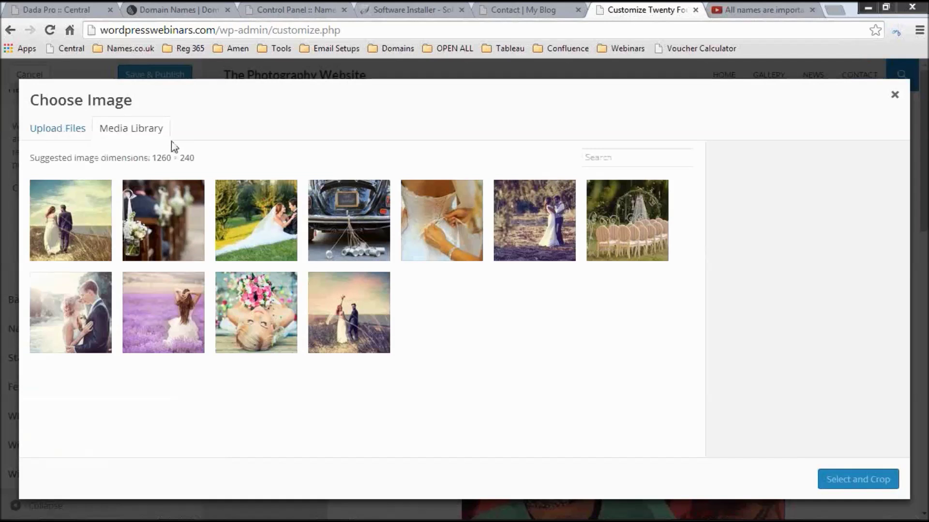
{"action": "left_click", "coordinate": [70, 130]}
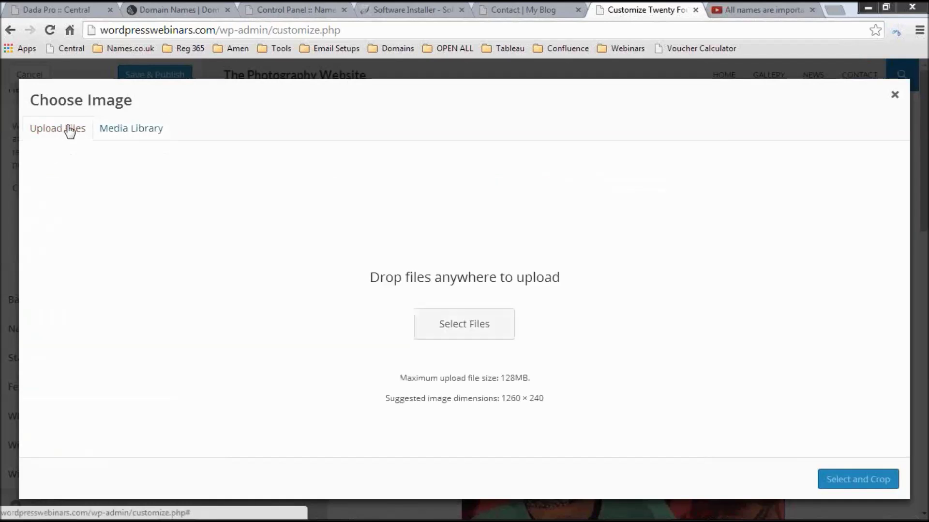
{"action": "left_click", "coordinate": [449, 327]}
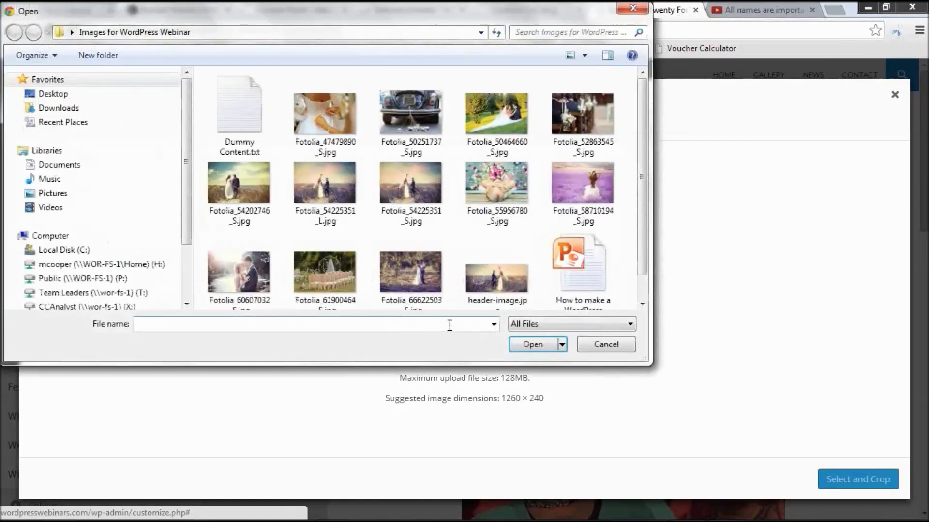
{"action": "left_click", "coordinate": [503, 288]}
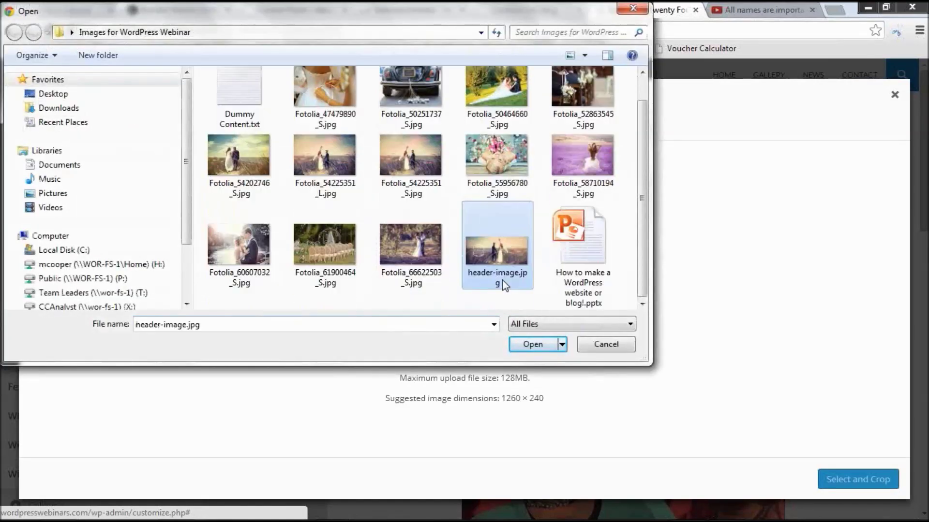
{"action": "left_click", "coordinate": [535, 343]}
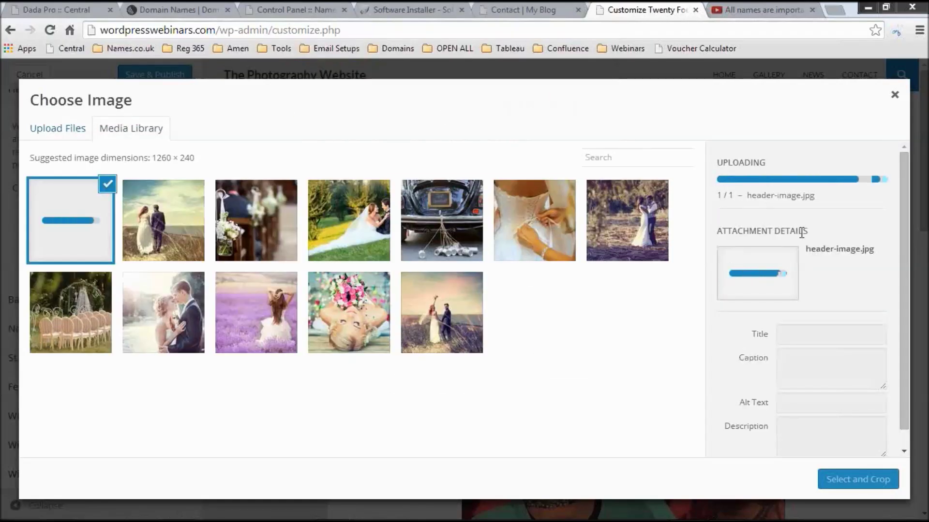
- Change the title of the uploaded header image to "Photography Website"
{"action": "left_click_drag", "start_coordinate": [860, 266], "coordinate": [743, 278]}
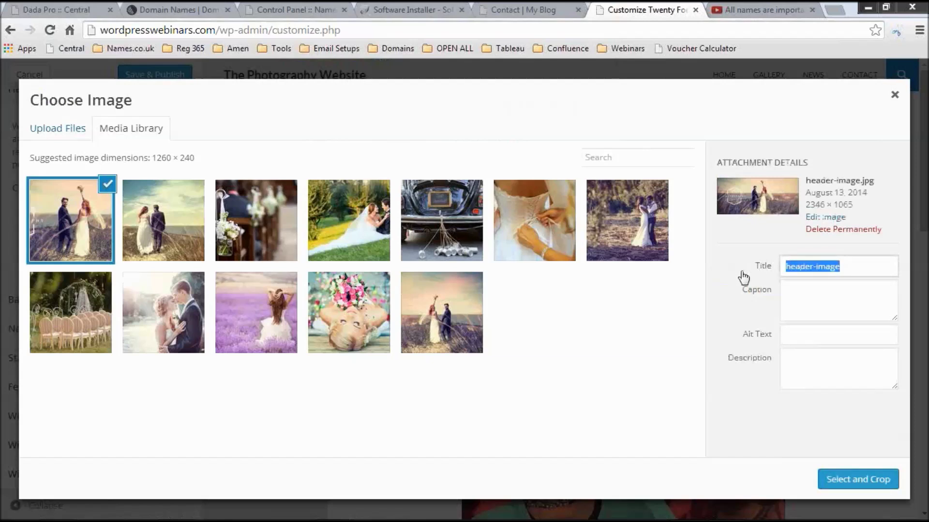
{"action": "type", "text": "PH"}
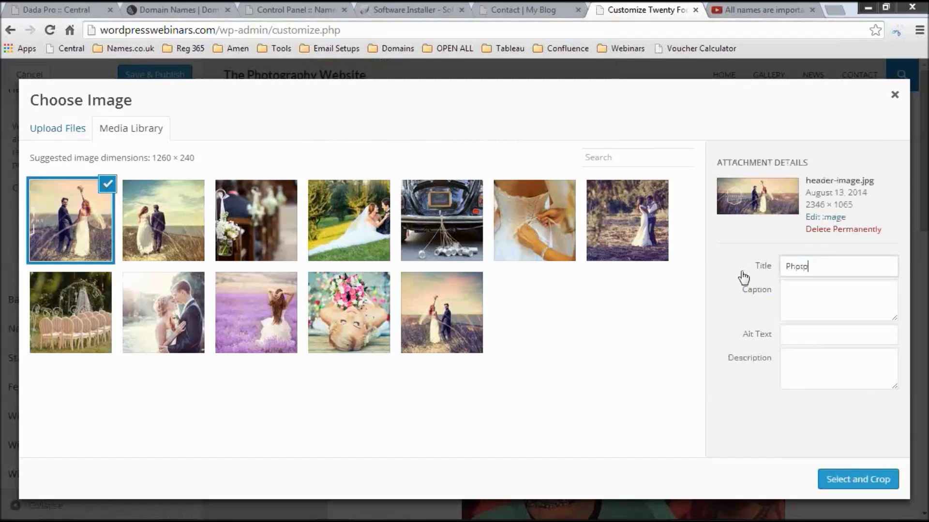
{"action": "type", "text": "otography Website"}
{"action": "key", "text": "ctrl+a"}
- Fill the header image's alt text with the same wording as its title, "Photography Website"
{"action": "key", "text": "Tab"}
{"action": "key", "text": "Tab"}
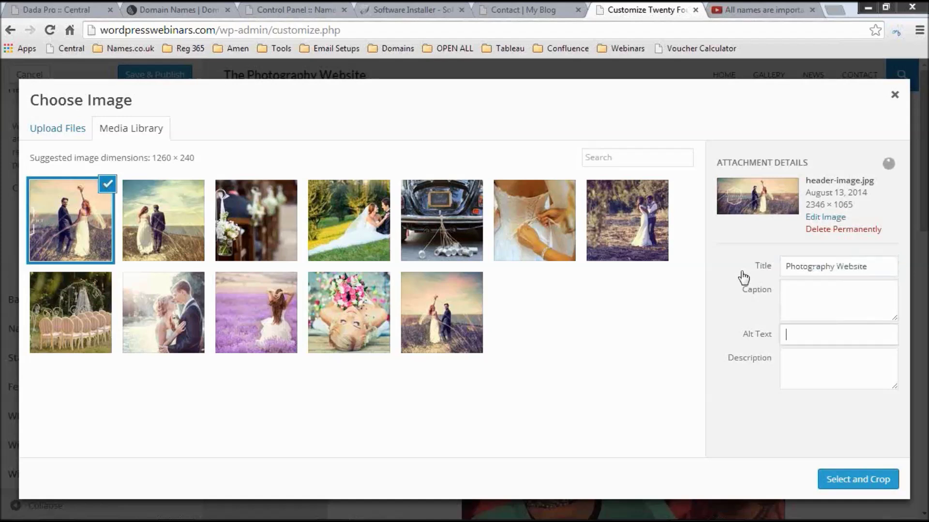
{"action": "type", "text": "[bestwebsoft_contact_form]"}
{"action": "key", "text": "ctrl+a"}
{"action": "key", "text": "BackSpace"}
{"action": "left_click_drag", "start_coordinate": [874, 276], "coordinate": [751, 275]}
{"action": "key", "text": "ctrl+c"}
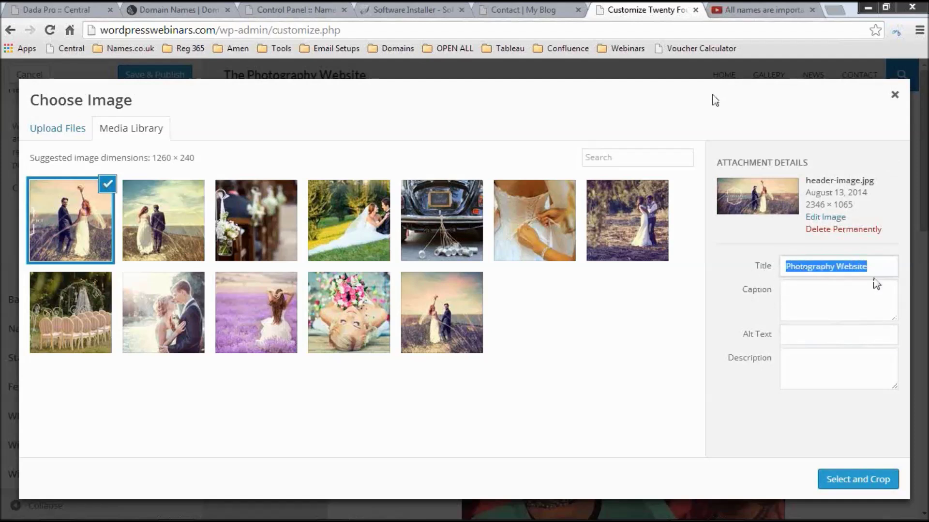
{"action": "left_click", "coordinate": [824, 330]}
{"action": "key", "text": "ctrl+v"}
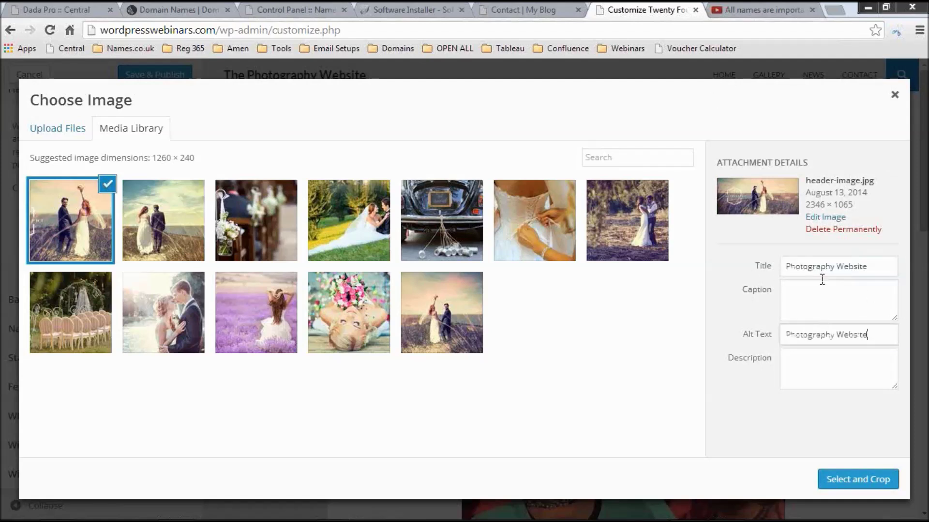
- Select the uploaded image as the header and crop it with the crop area extended over the full picture
{"action": "left_click", "coordinate": [864, 481]}
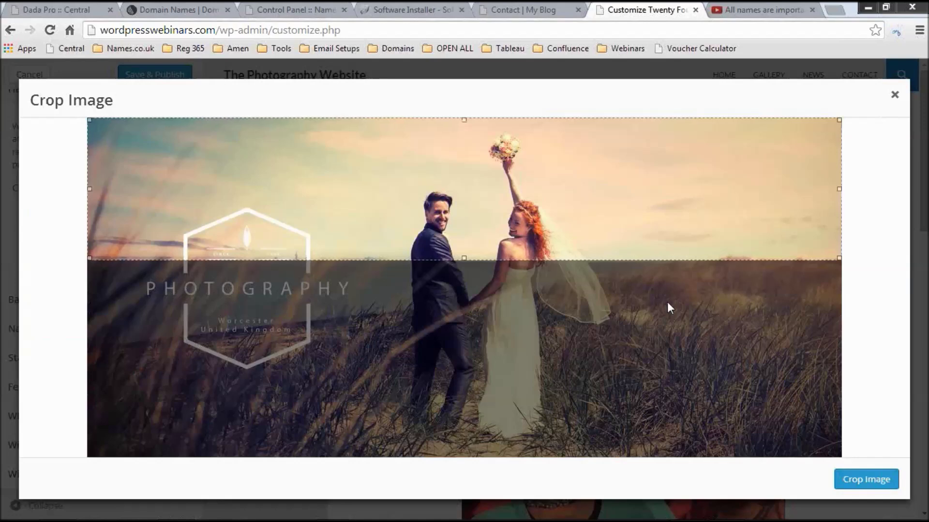
{"action": "left_click_drag", "start_coordinate": [468, 278], "coordinate": [486, 465]}
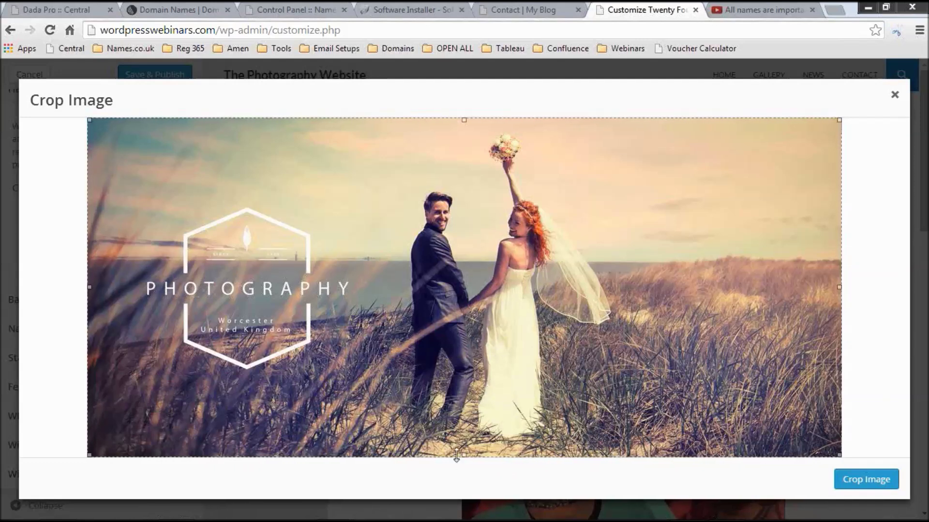
{"action": "left_click_drag", "start_coordinate": [457, 455], "coordinate": [463, 397]}
{"action": "left_click_drag", "start_coordinate": [463, 118], "coordinate": [480, 106]}
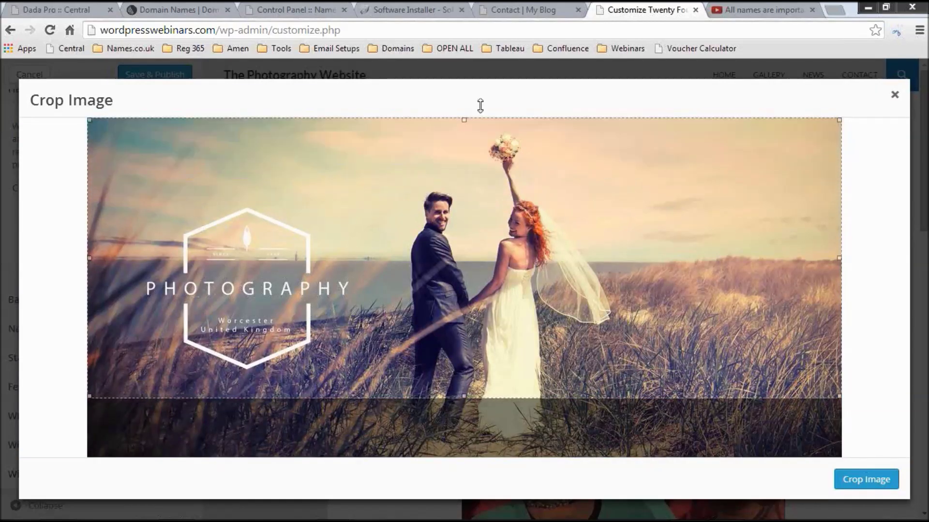
{"action": "left_click_drag", "start_coordinate": [464, 397], "coordinate": [467, 474]}
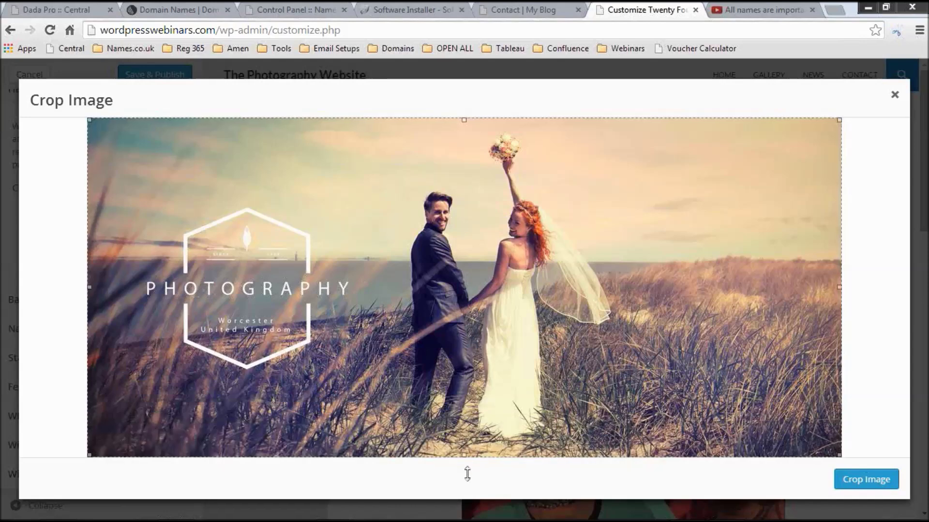
{"action": "left_click", "coordinate": [869, 480]}
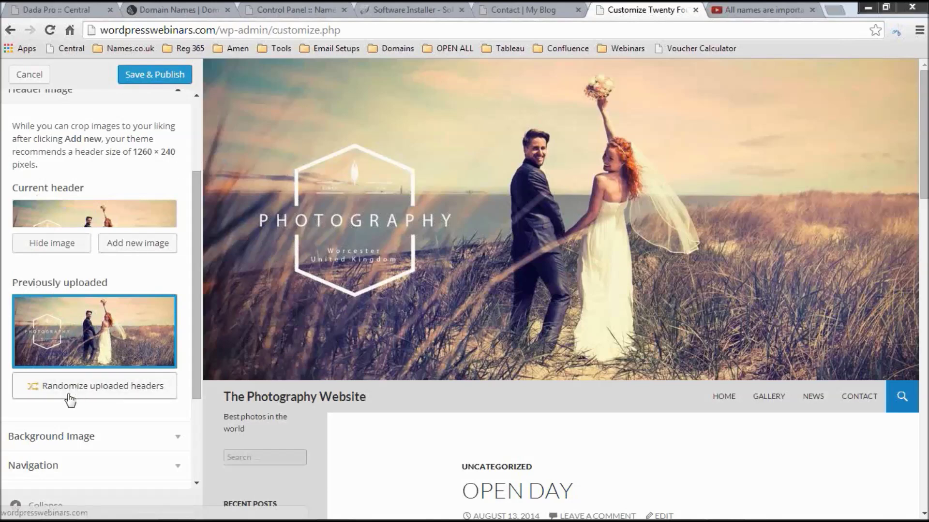
- Review the site preview with the new header image, from the header down through the latest posts
{"action": "scroll", "coordinate": [83, 445], "scroll_direction": "down", "scroll_amount": 3}
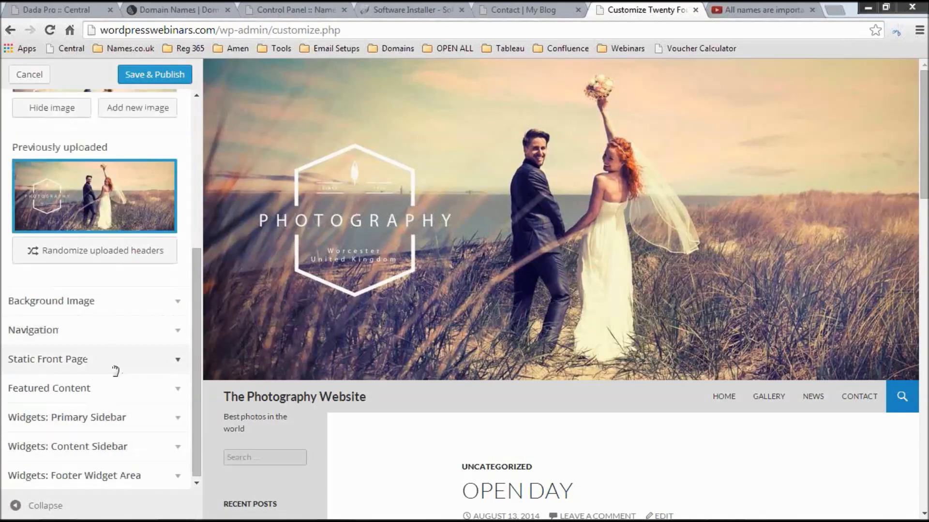
{"action": "scroll", "coordinate": [446, 349], "scroll_direction": "down", "scroll_amount": 3}
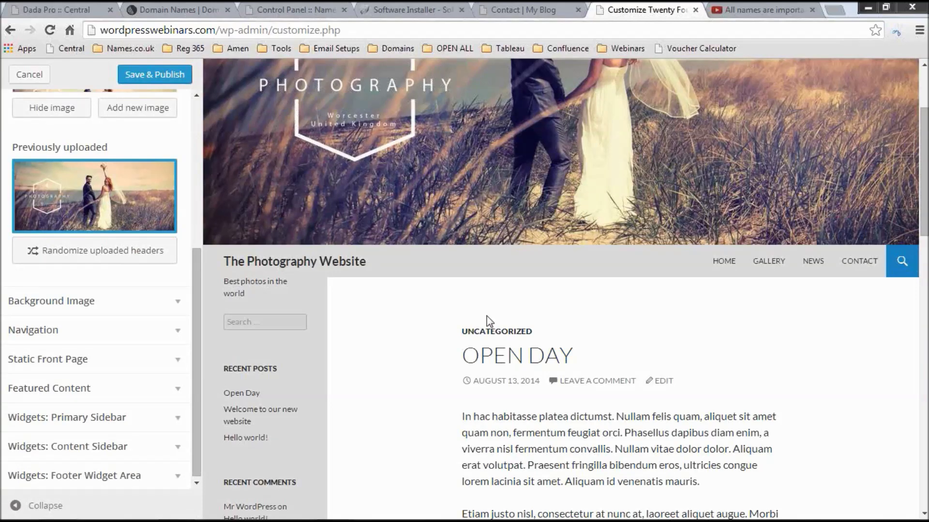
{"action": "scroll", "coordinate": [487, 322], "scroll_direction": "down", "scroll_amount": 2}
{"action": "scroll", "coordinate": [486, 322], "scroll_direction": "down", "scroll_amount": 2}
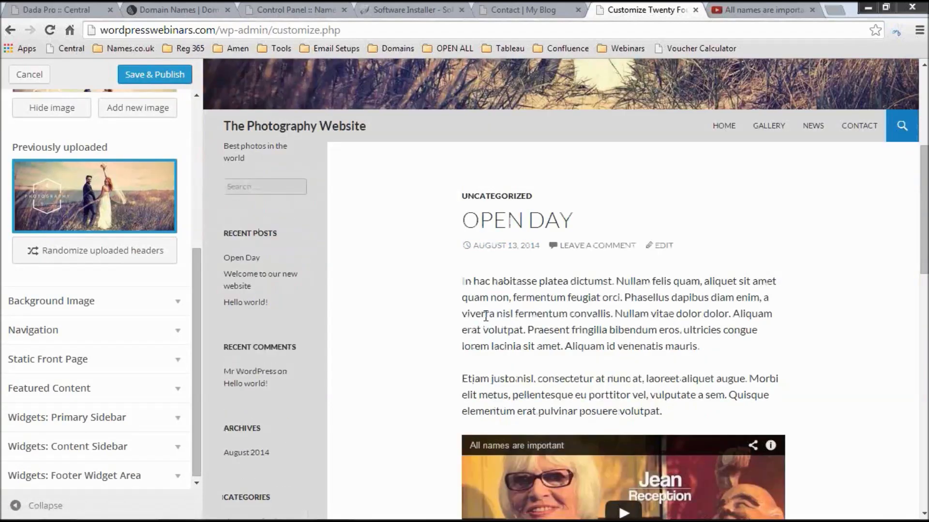
{"action": "scroll", "coordinate": [486, 317], "scroll_direction": "down", "scroll_amount": 6}
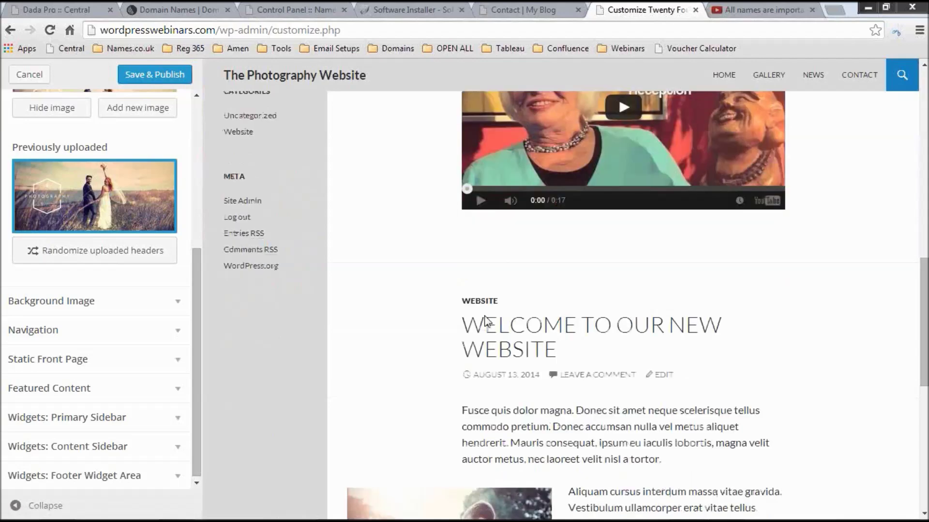
{"action": "scroll", "coordinate": [485, 308], "scroll_direction": "up", "scroll_amount": 5}
{"action": "scroll", "coordinate": [485, 310], "scroll_direction": "up", "scroll_amount": 8}
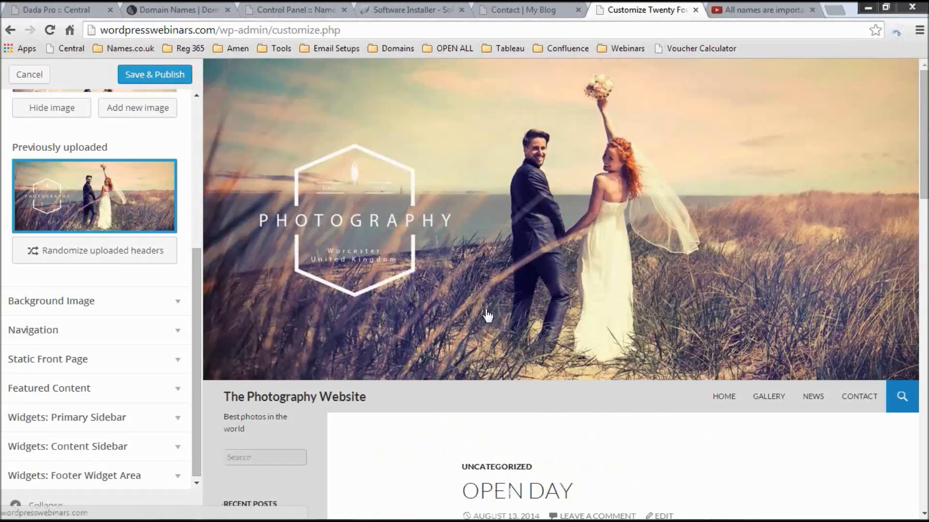
- Make the front page display a static page, with Home as the front page and News as the posts page
{"action": "left_click", "coordinate": [75, 360]}
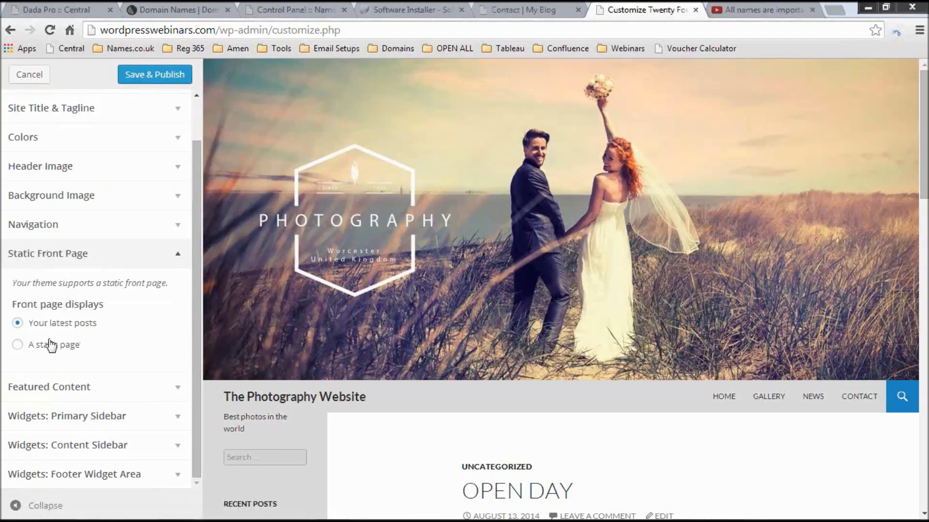
{"action": "left_click", "coordinate": [52, 347]}
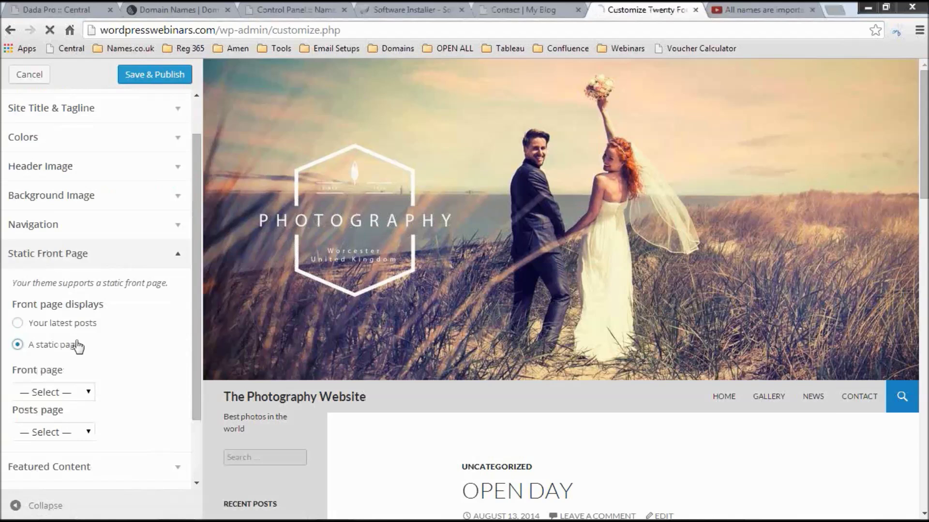
{"action": "left_click", "coordinate": [48, 395]}
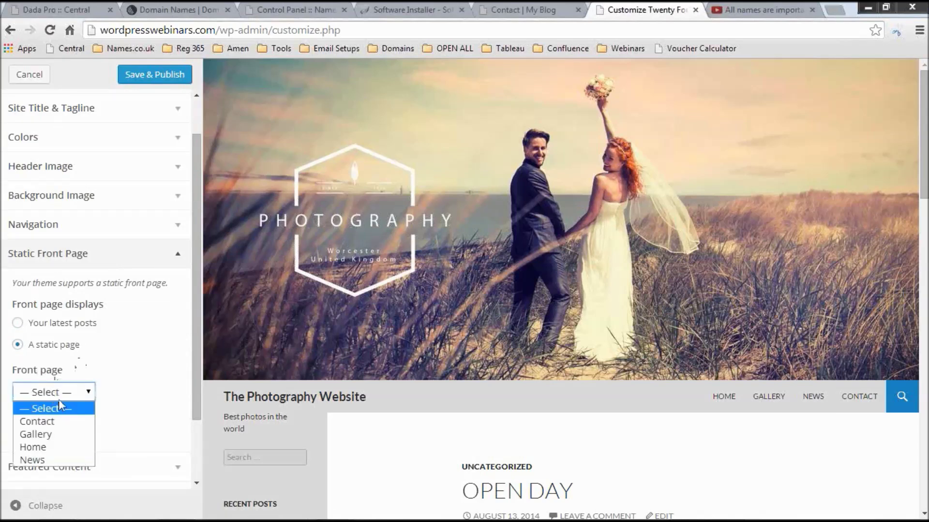
{"action": "left_click", "coordinate": [56, 447]}
{"action": "left_click", "coordinate": [50, 433]}
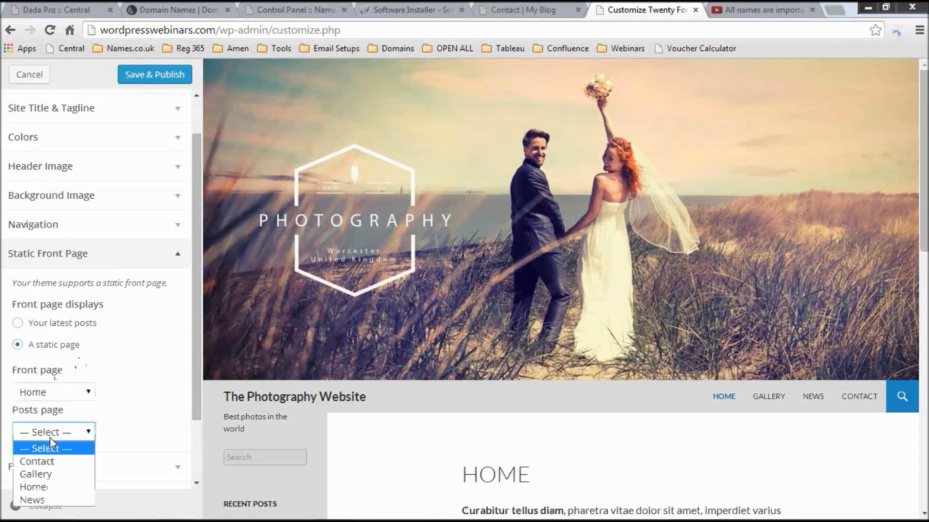
{"action": "left_click", "coordinate": [56, 503]}
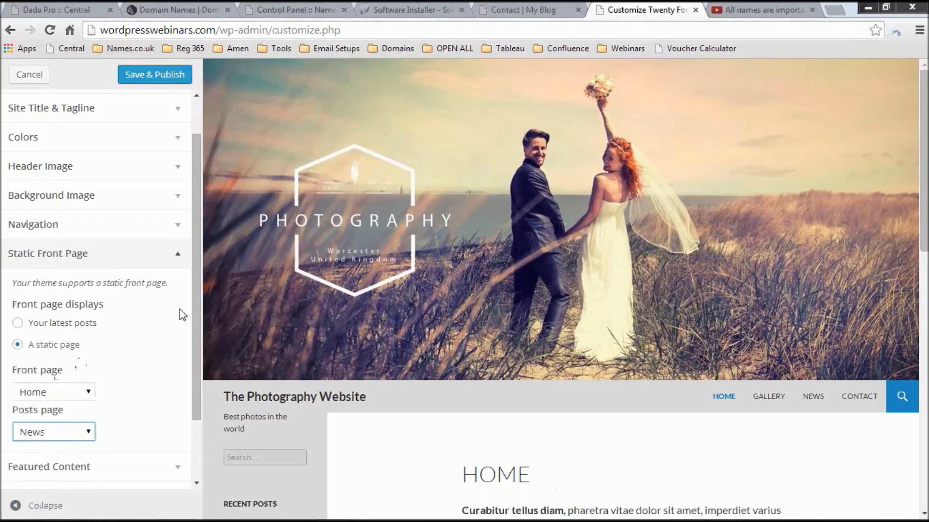
- Move the Archives widget above Recent Comments in the Primary Sidebar, then save and publish the customizations
{"action": "scroll", "coordinate": [166, 256], "scroll_direction": "down", "scroll_amount": 2}
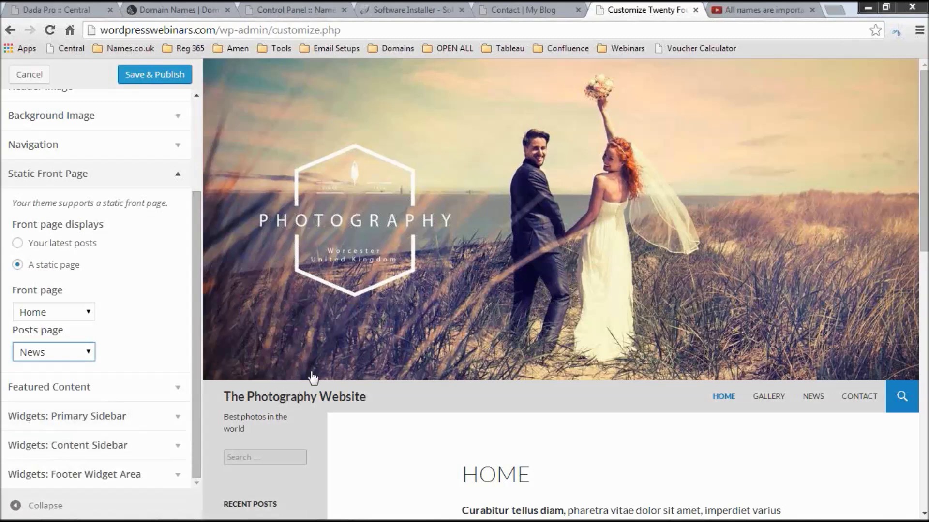
{"action": "scroll", "coordinate": [312, 377], "scroll_direction": "down", "scroll_amount": 5}
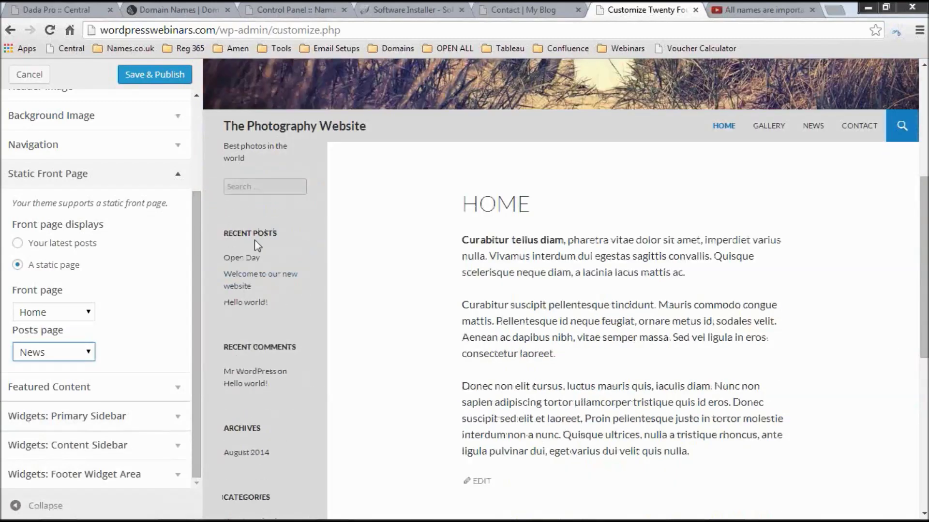
{"action": "scroll", "coordinate": [273, 339], "scroll_direction": "down", "scroll_amount": 3}
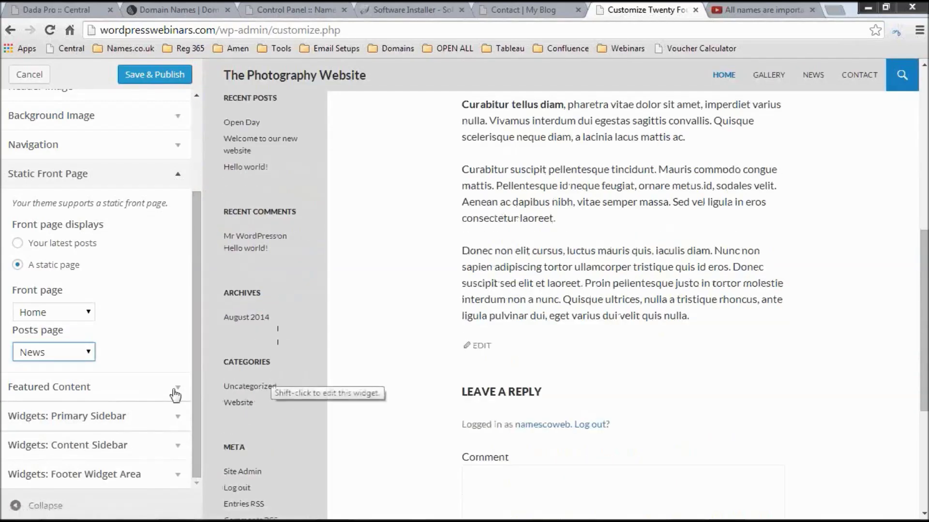
{"action": "left_click", "coordinate": [72, 419]}
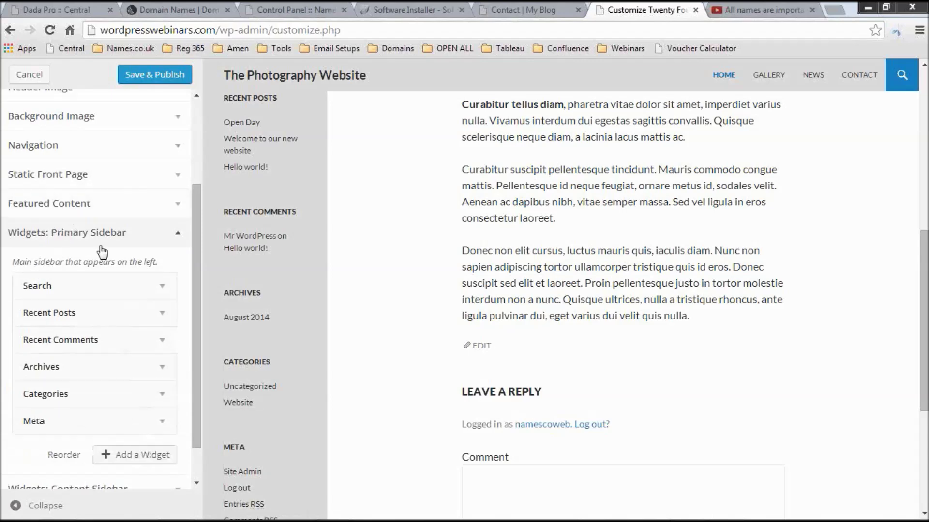
{"action": "scroll", "coordinate": [347, 247], "scroll_direction": "down", "scroll_amount": 2}
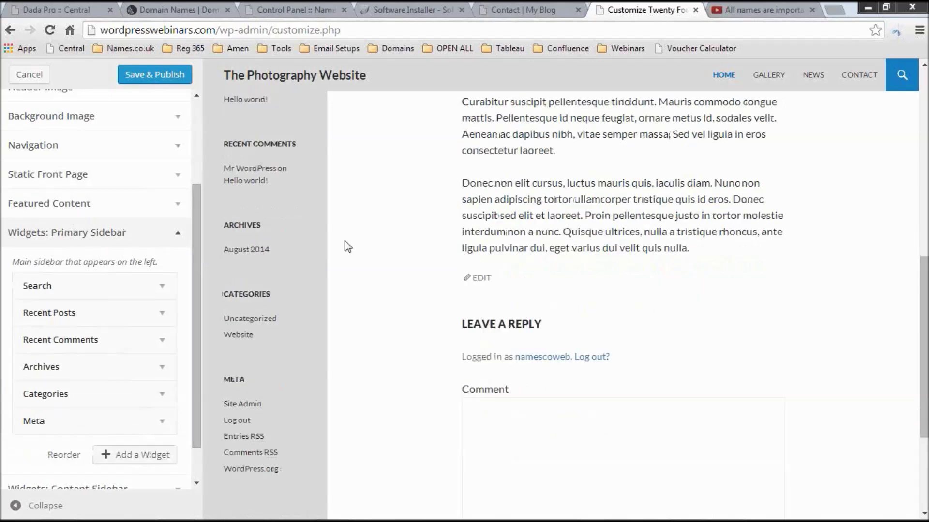
{"action": "scroll", "coordinate": [348, 246], "scroll_direction": "up", "scroll_amount": 3}
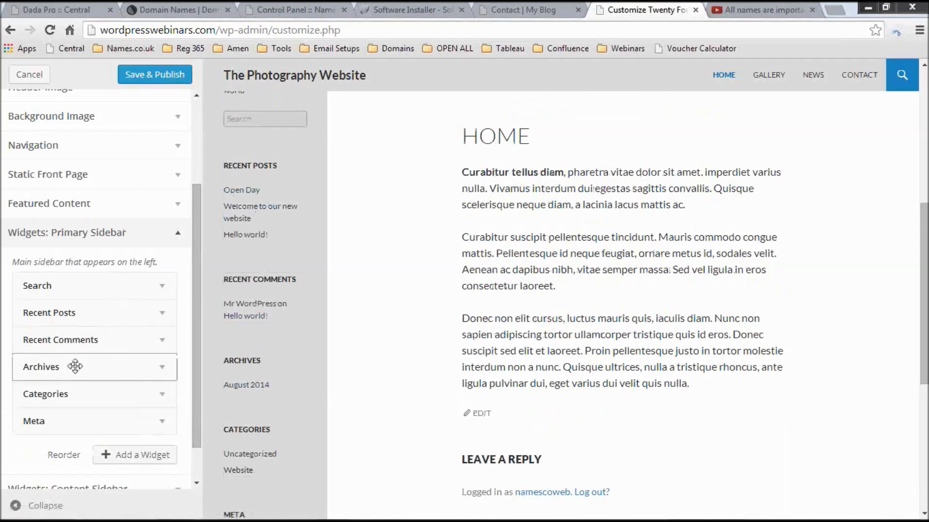
{"action": "left_click_drag", "start_coordinate": [74, 364], "coordinate": [74, 337]}
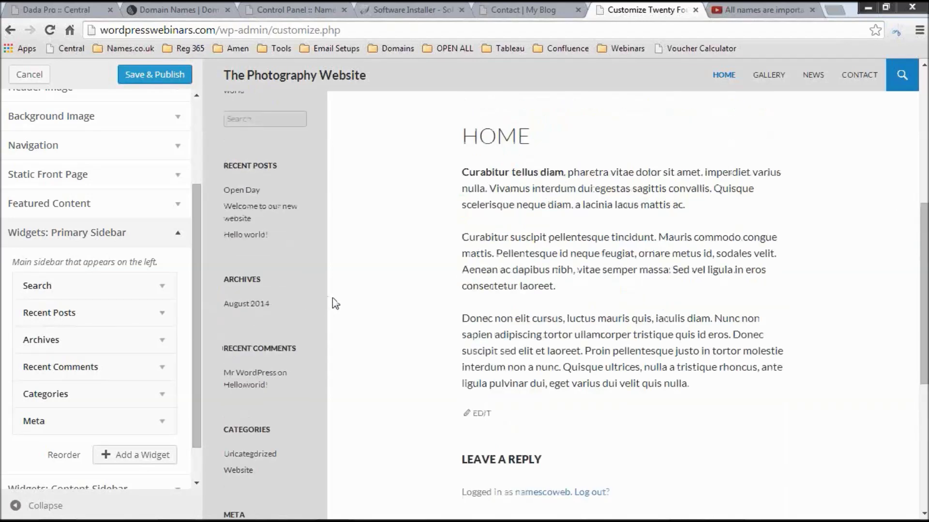
{"action": "scroll", "coordinate": [334, 303], "scroll_direction": "up", "scroll_amount": 7}
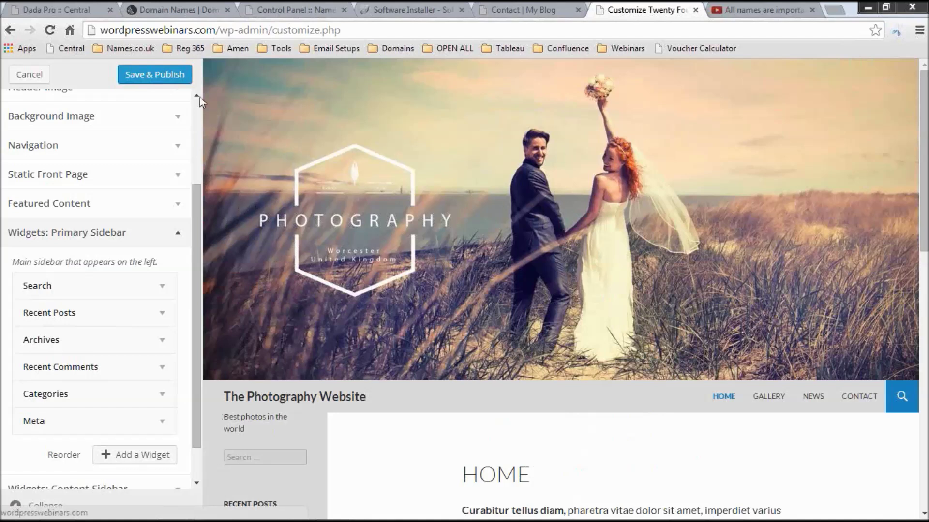
{"action": "left_click", "coordinate": [176, 76]}
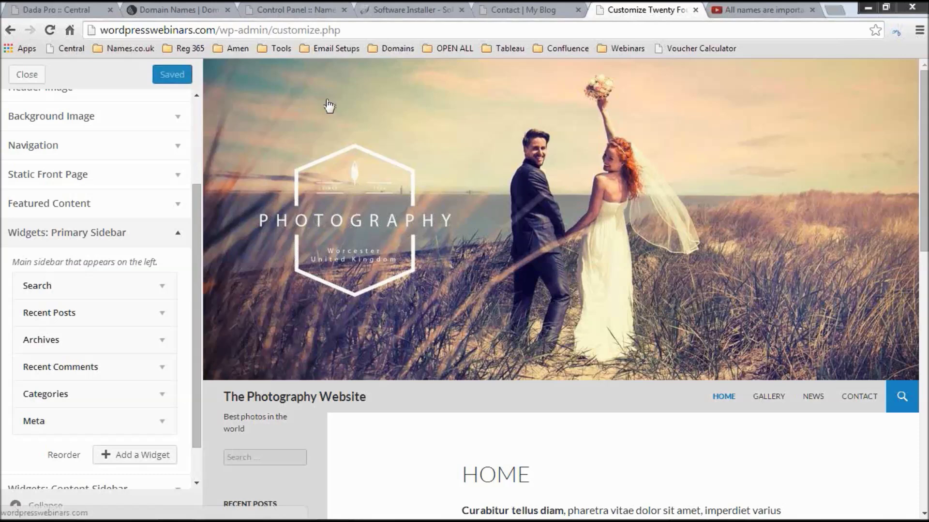
- Review the published home page on the live site, from the header image down through the page text and sidebar
{"action": "left_click", "coordinate": [543, 14]}
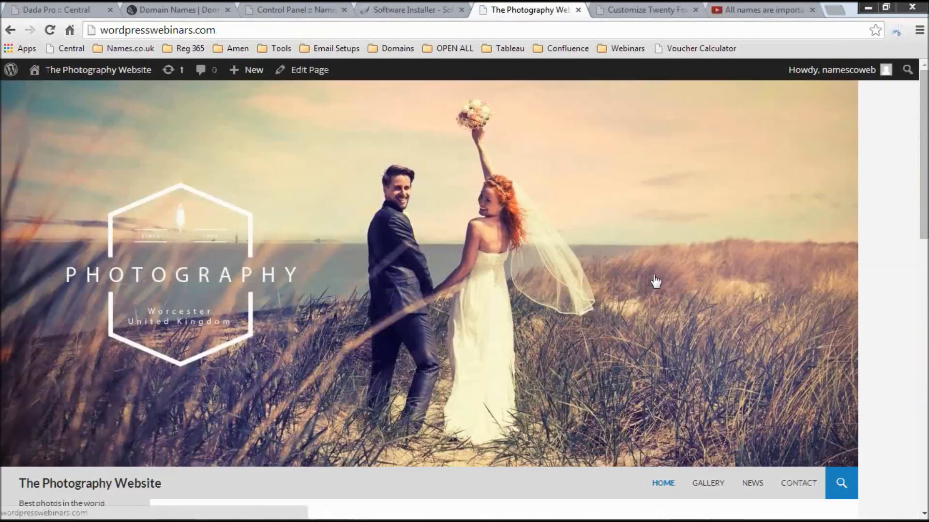
{"action": "scroll", "coordinate": [655, 281], "scroll_direction": "down", "scroll_amount": 2}
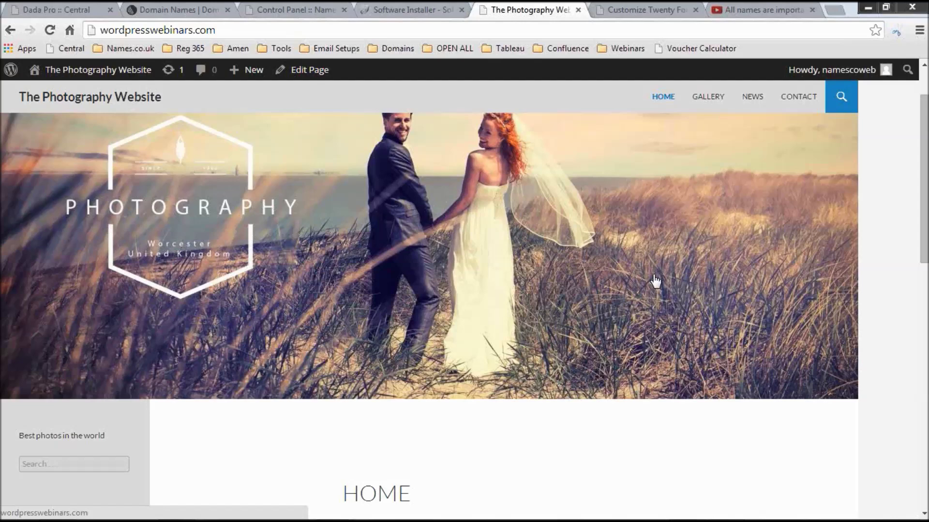
{"action": "scroll", "coordinate": [656, 281], "scroll_direction": "down", "scroll_amount": 4}
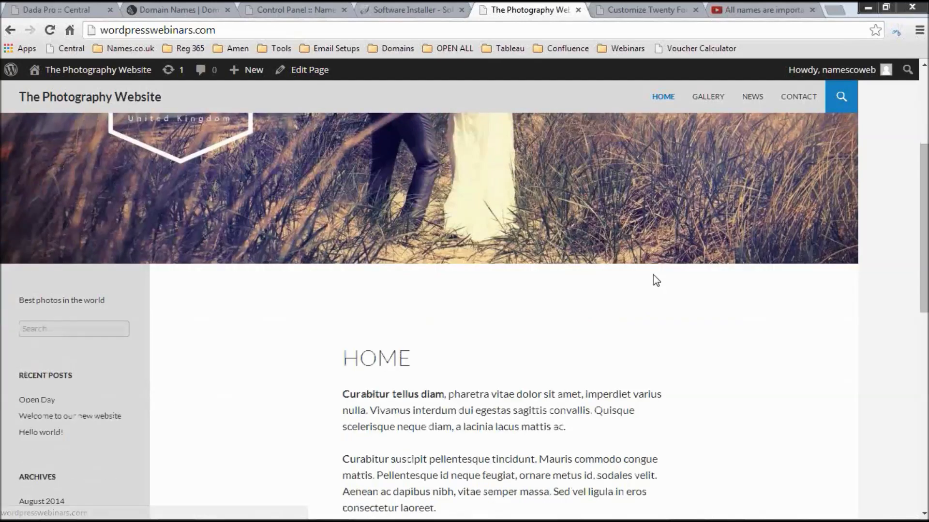
{"action": "scroll", "coordinate": [656, 281], "scroll_direction": "down", "scroll_amount": 2}
{"action": "scroll", "coordinate": [485, 278], "scroll_direction": "down", "scroll_amount": 4}
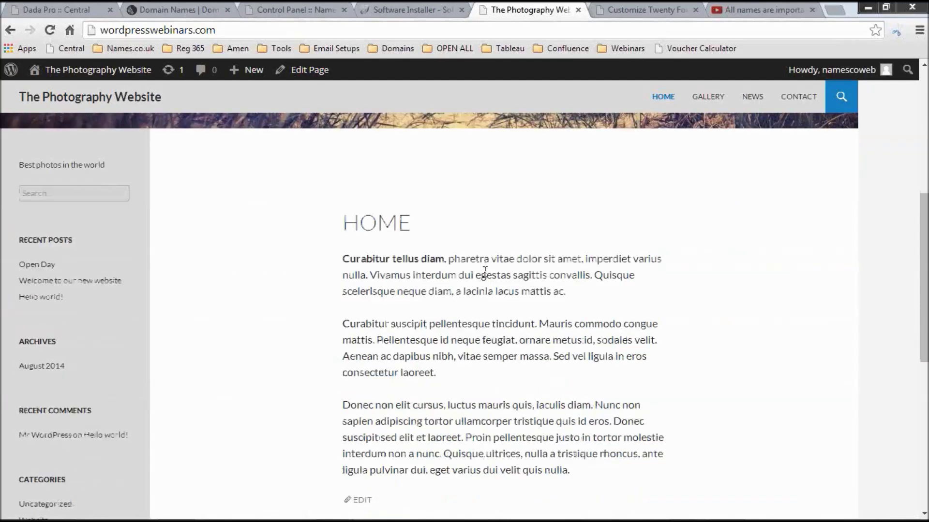
{"action": "scroll", "coordinate": [484, 271], "scroll_direction": "up", "scroll_amount": 8}
- Open the live site's Gallery page and look through its photo thumbnails
{"action": "left_click", "coordinate": [706, 97]}
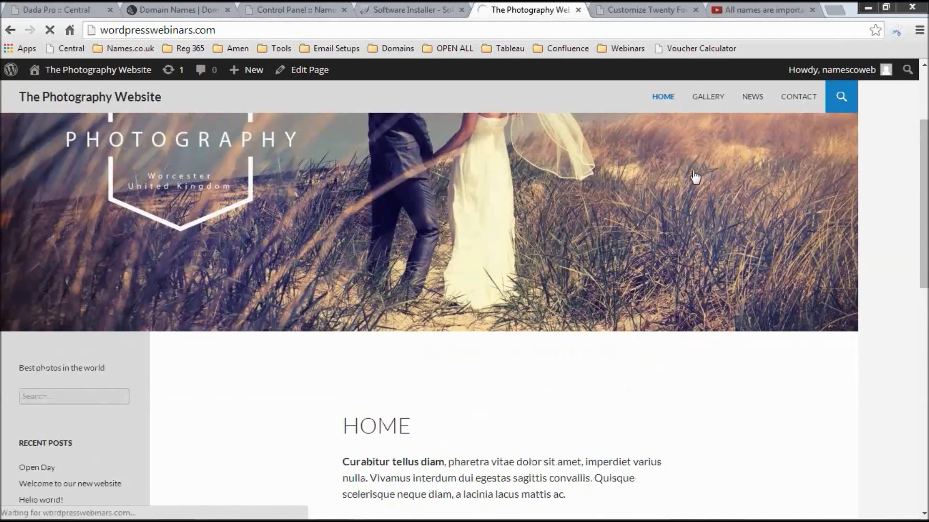
{"action": "scroll", "coordinate": [696, 179], "scroll_direction": "down", "scroll_amount": 8}
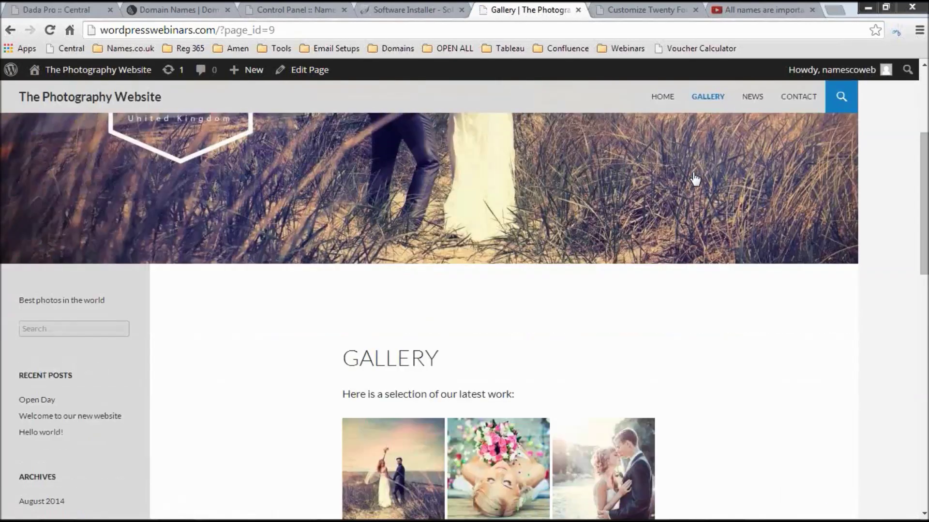
{"action": "scroll", "coordinate": [691, 175], "scroll_direction": "down", "scroll_amount": 3}
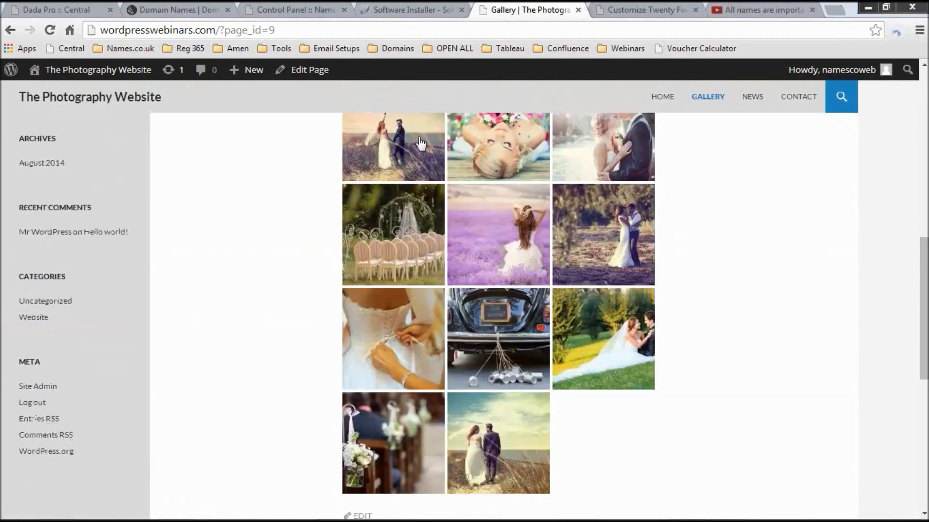
- View the bridal couple photo from the gallery and the photo after it at full size, then return to the Gallery page
{"action": "left_click", "coordinate": [416, 136]}
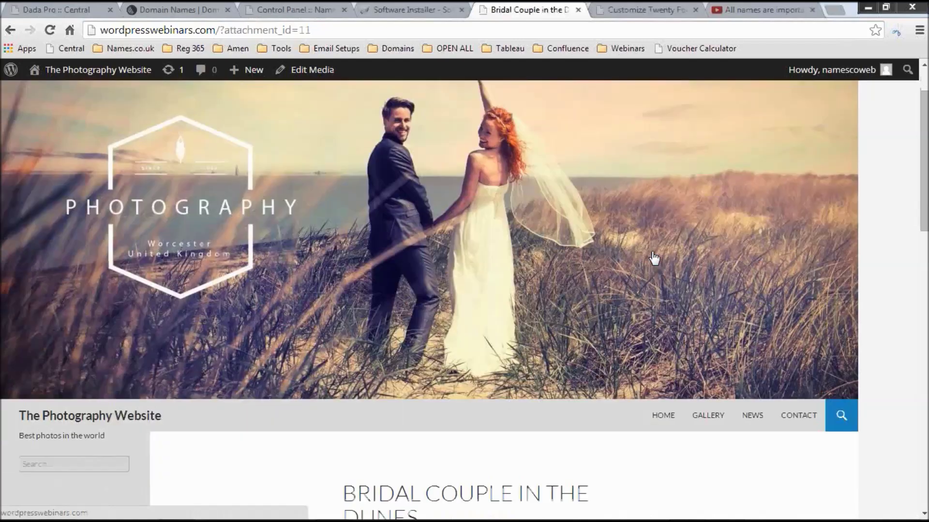
{"action": "scroll", "coordinate": [655, 259], "scroll_direction": "down", "scroll_amount": 6}
{"action": "scroll", "coordinate": [654, 257], "scroll_direction": "down", "scroll_amount": 5}
{"action": "scroll", "coordinate": [655, 256], "scroll_direction": "up", "scroll_amount": 2}
{"action": "left_click", "coordinate": [728, 310]}
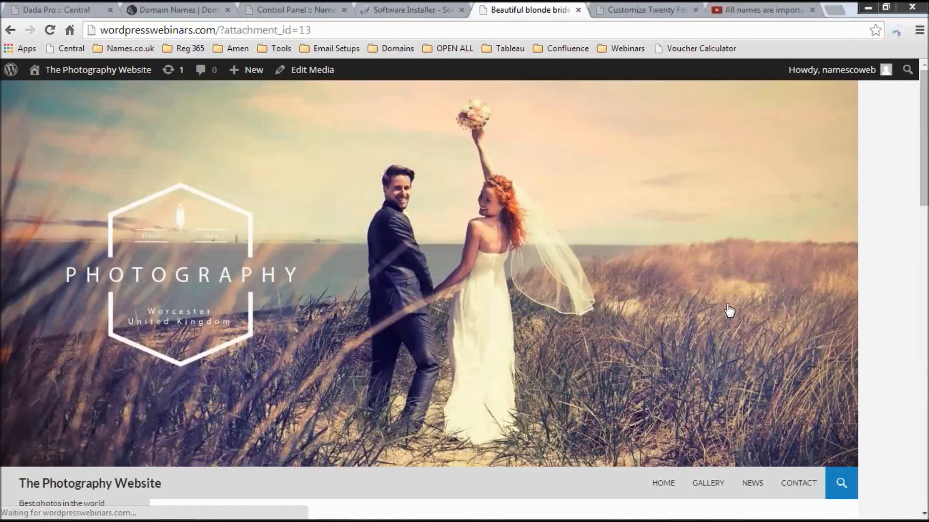
{"action": "scroll", "coordinate": [728, 311], "scroll_direction": "down", "scroll_amount": 10}
{"action": "scroll", "coordinate": [724, 312], "scroll_direction": "down", "scroll_amount": 3}
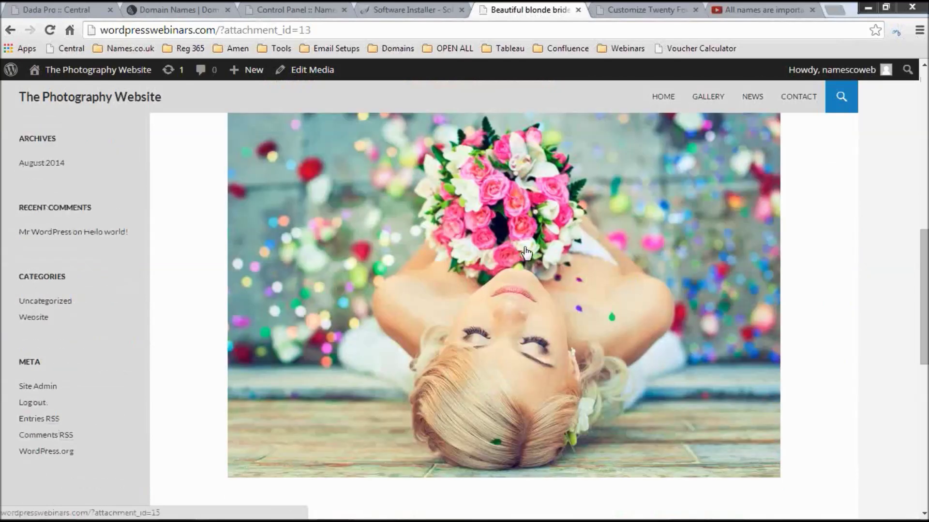
{"action": "left_click", "coordinate": [706, 99]}
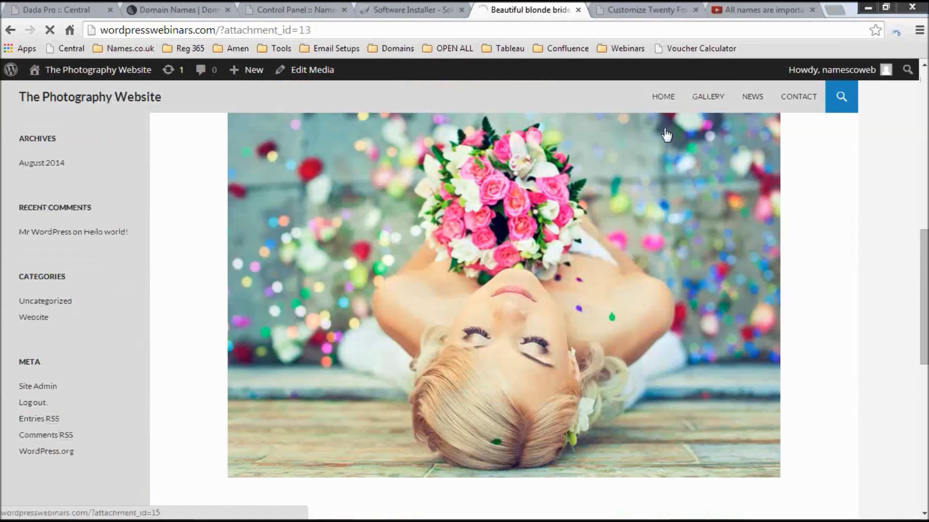
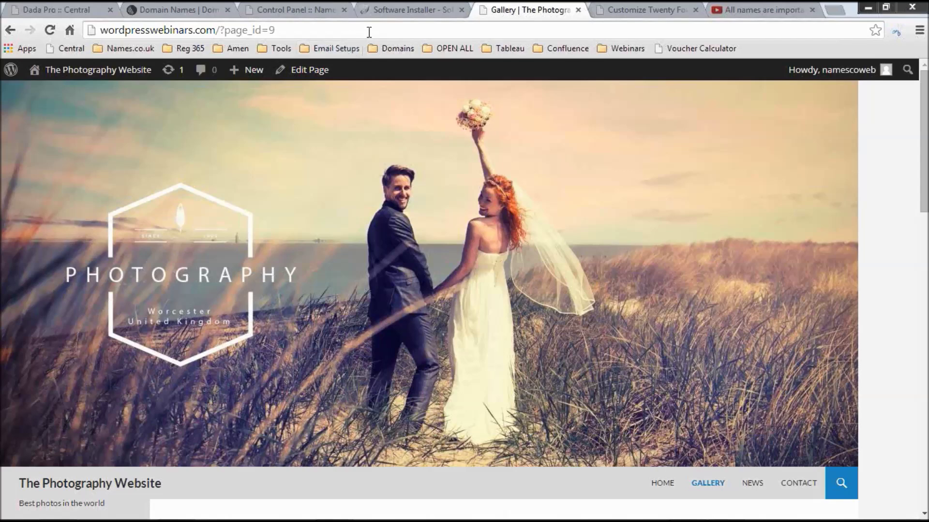
- Close the theme customizer and open the Permalink settings in the WordPress admin
{"action": "left_click", "coordinate": [647, 11]}
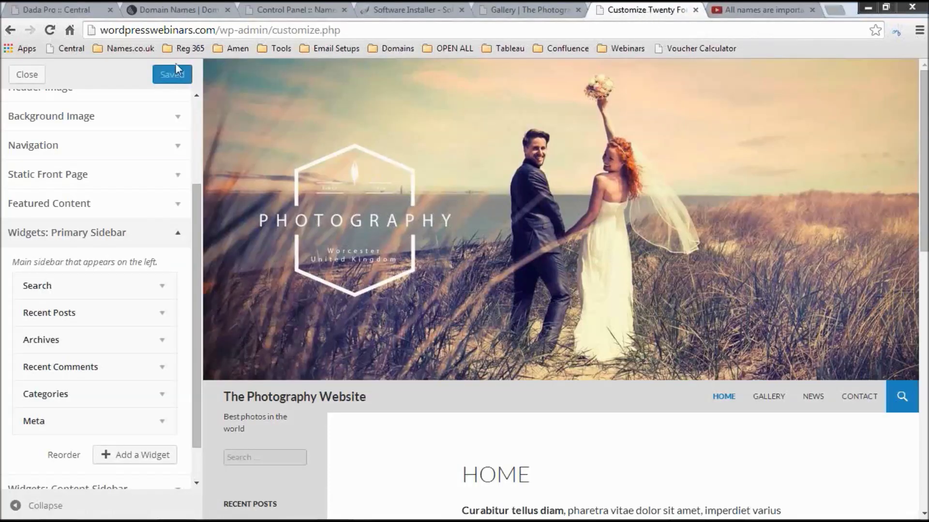
{"action": "left_click", "coordinate": [31, 78]}
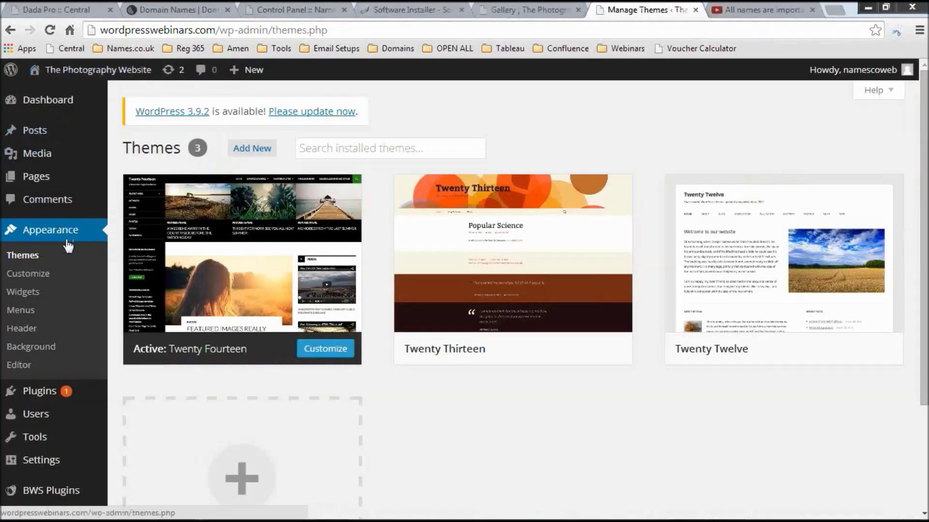
{"action": "mouse_move", "coordinate": [52, 465]}
{"action": "scroll", "coordinate": [52, 465], "scroll_direction": "down", "scroll_amount": 1}
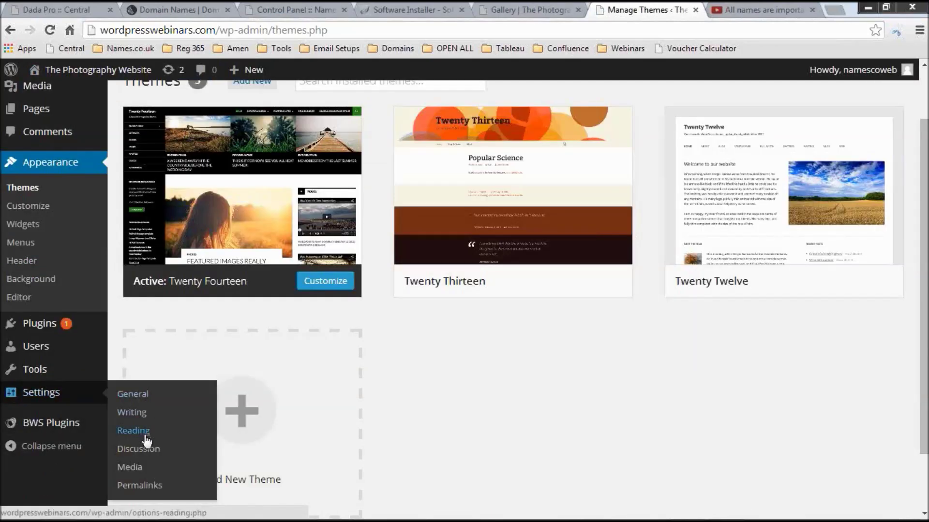
{"action": "left_click", "coordinate": [154, 487]}
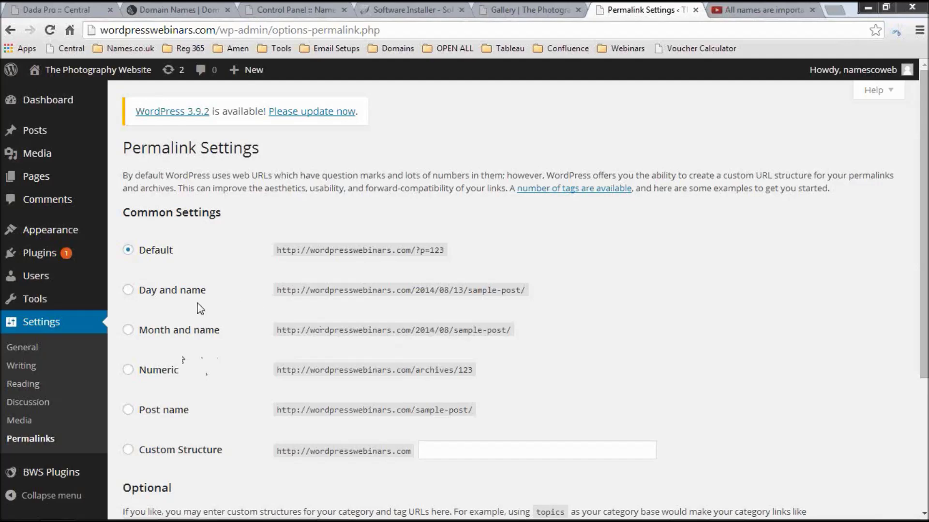
- Set the permalink structure to Month and name and save the changes
{"action": "scroll", "coordinate": [199, 314], "scroll_direction": "down", "scroll_amount": 3}
{"action": "scroll", "coordinate": [199, 320], "scroll_direction": "down", "scroll_amount": 2}
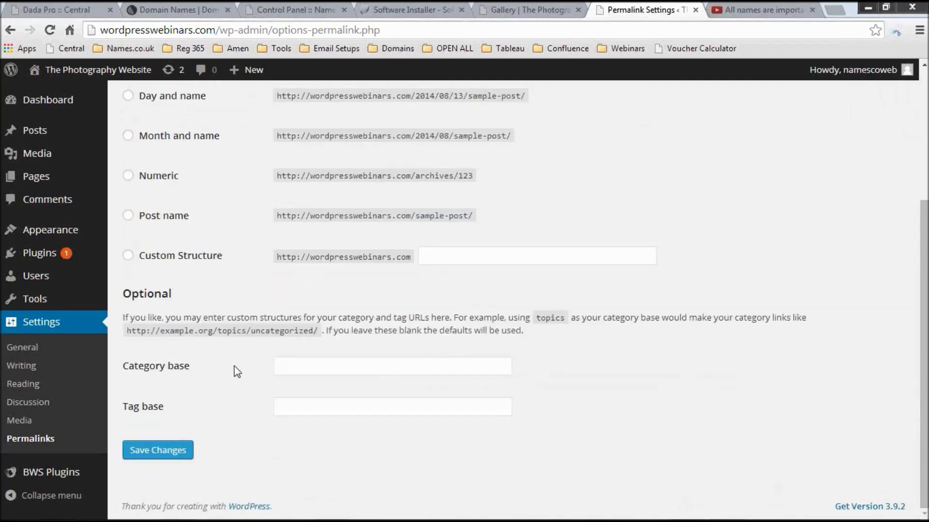
{"action": "scroll", "coordinate": [237, 372], "scroll_direction": "up", "scroll_amount": 3}
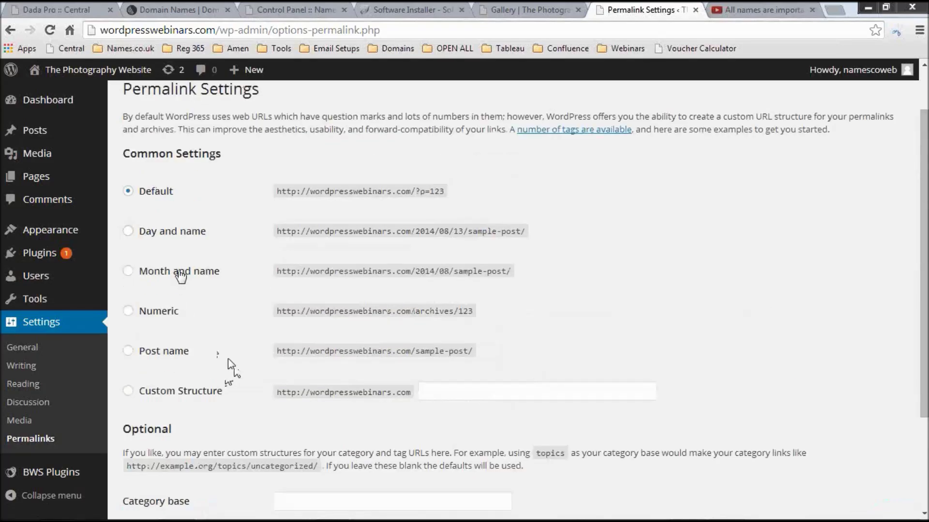
{"action": "left_click", "coordinate": [191, 272]}
{"action": "scroll", "coordinate": [241, 276], "scroll_direction": "down", "scroll_amount": 3}
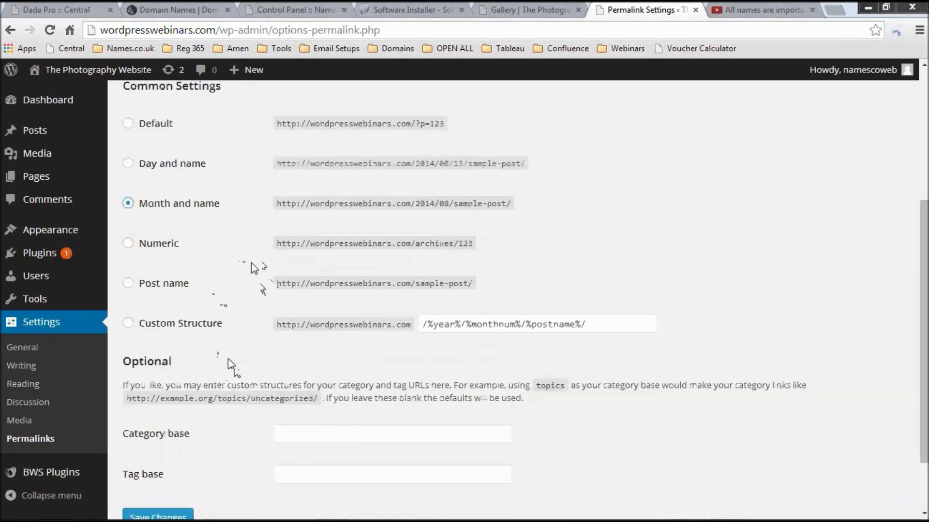
{"action": "left_click", "coordinate": [187, 457]}
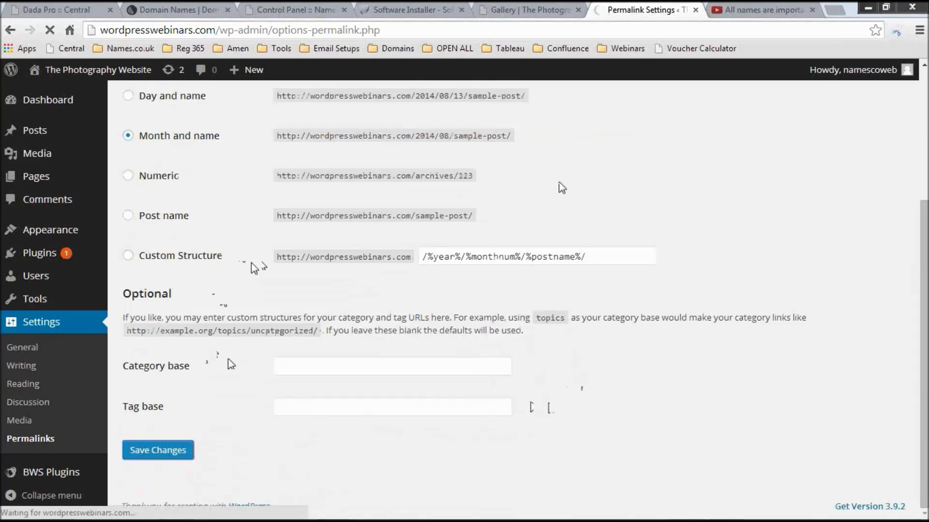
- Reload the live site's home page and open the Gallery page to check its address under the new permalink structure
{"action": "left_click", "coordinate": [530, 9]}
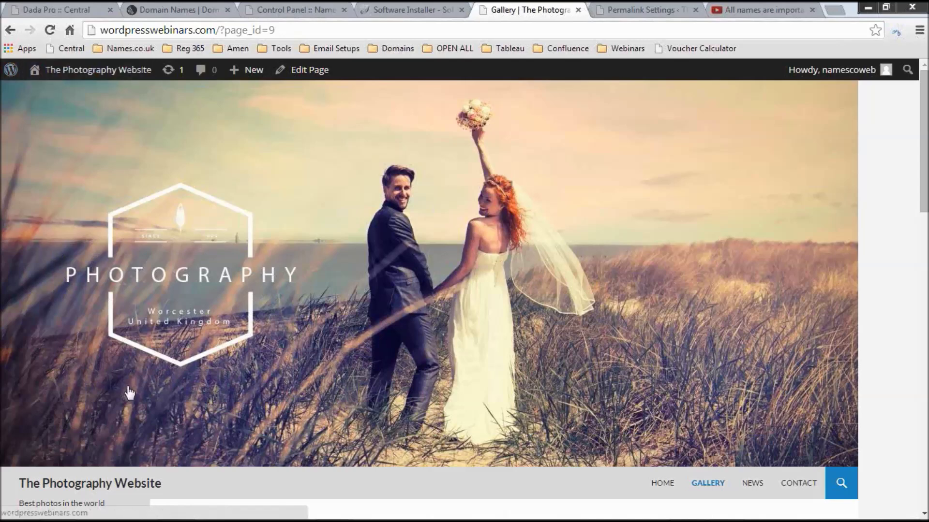
{"action": "key", "text": "F5"}
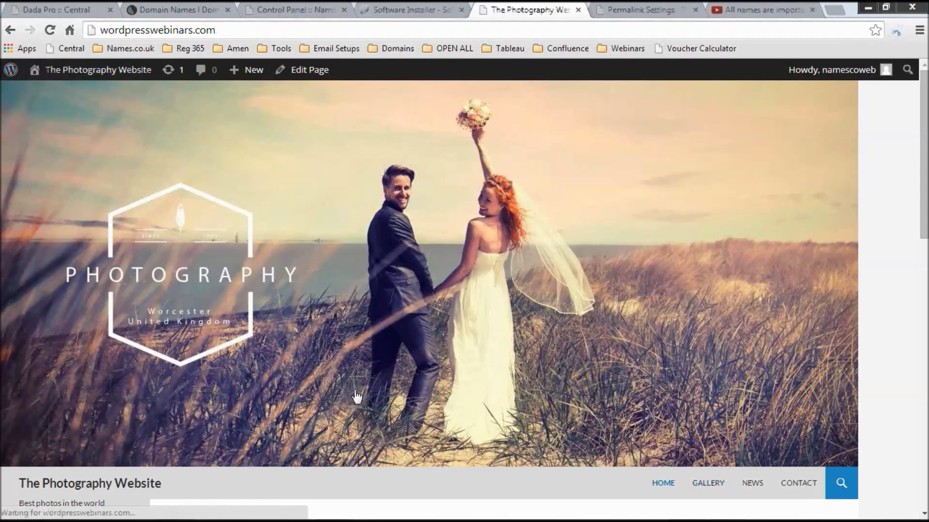
{"action": "scroll", "coordinate": [355, 395], "scroll_direction": "down", "scroll_amount": 4}
{"action": "scroll", "coordinate": [357, 388], "scroll_direction": "down", "scroll_amount": 1}
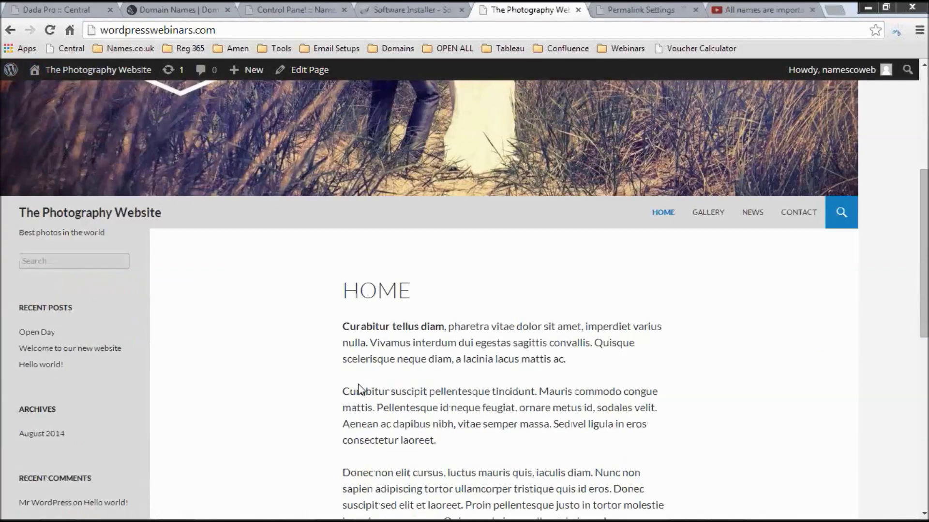
{"action": "left_click", "coordinate": [706, 225]}
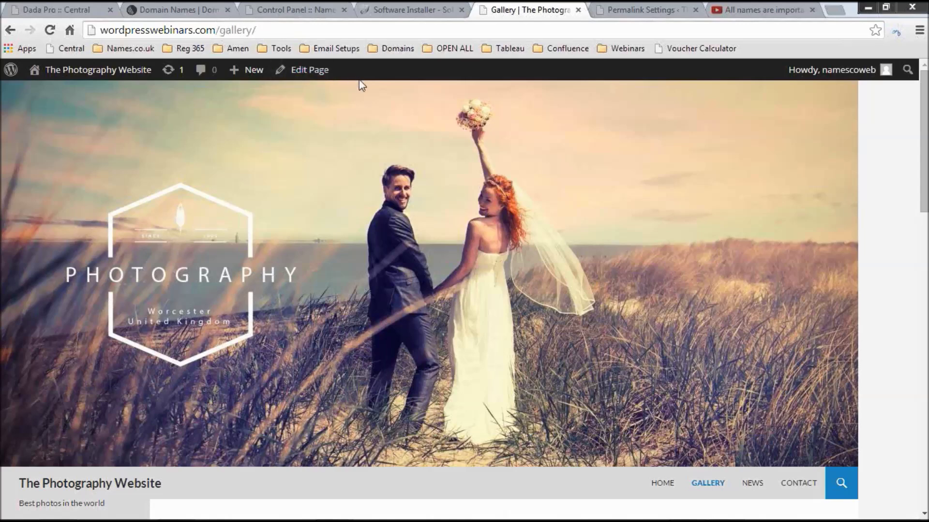
{"action": "scroll", "coordinate": [362, 87], "scroll_direction": "down", "scroll_amount": 3}
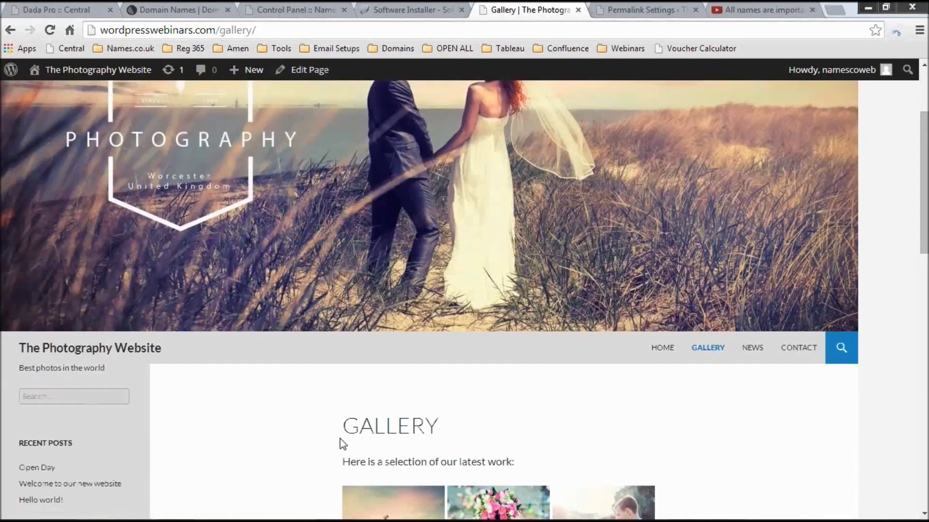
{"action": "scroll", "coordinate": [356, 375], "scroll_direction": "up", "scroll_amount": 3}
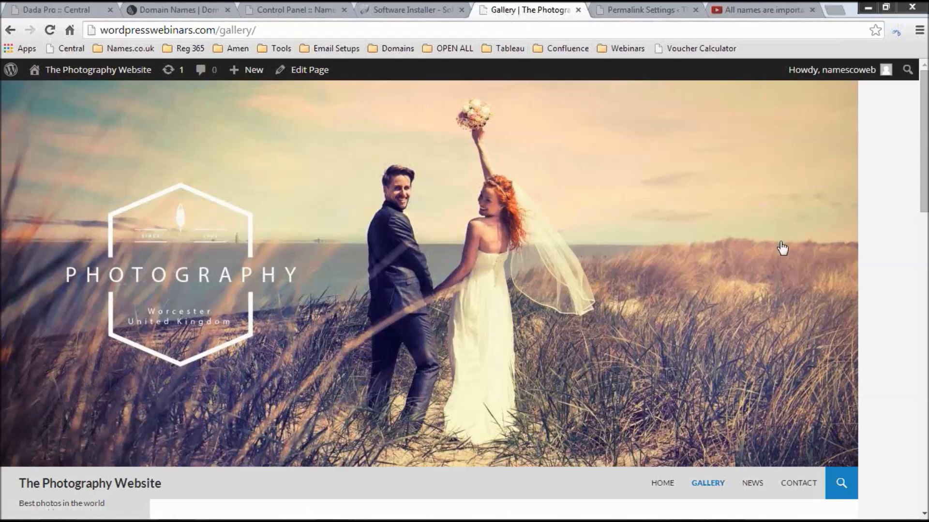
- Open the News page and the Contact page on the live site and check their addresses and the contact form
{"action": "scroll", "coordinate": [781, 247], "scroll_direction": "down", "scroll_amount": 3}
{"action": "left_click", "coordinate": [759, 361]}
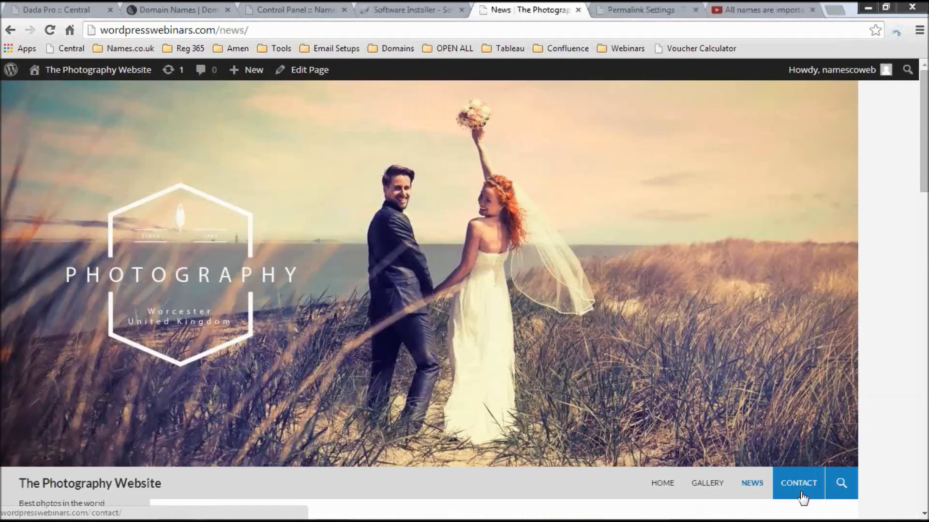
{"action": "left_click", "coordinate": [793, 484]}
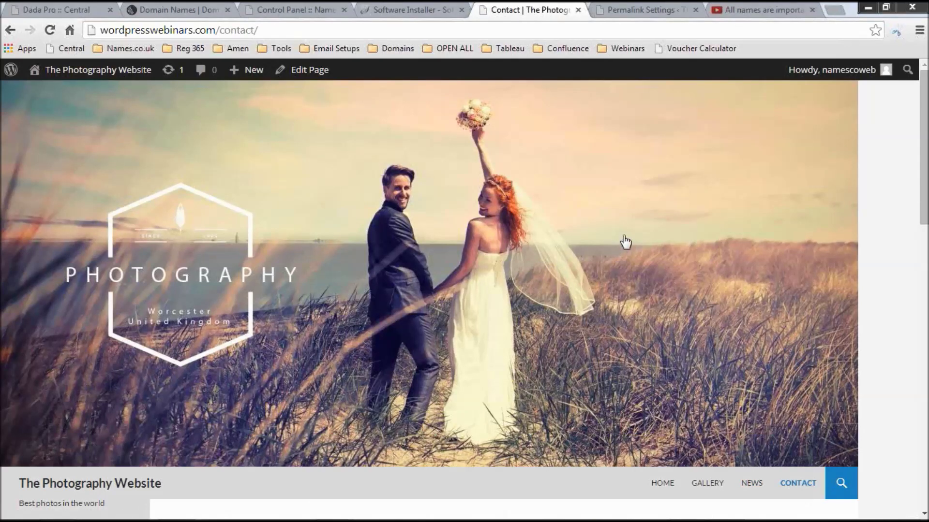
{"action": "scroll", "coordinate": [625, 242], "scroll_direction": "down", "scroll_amount": 3}
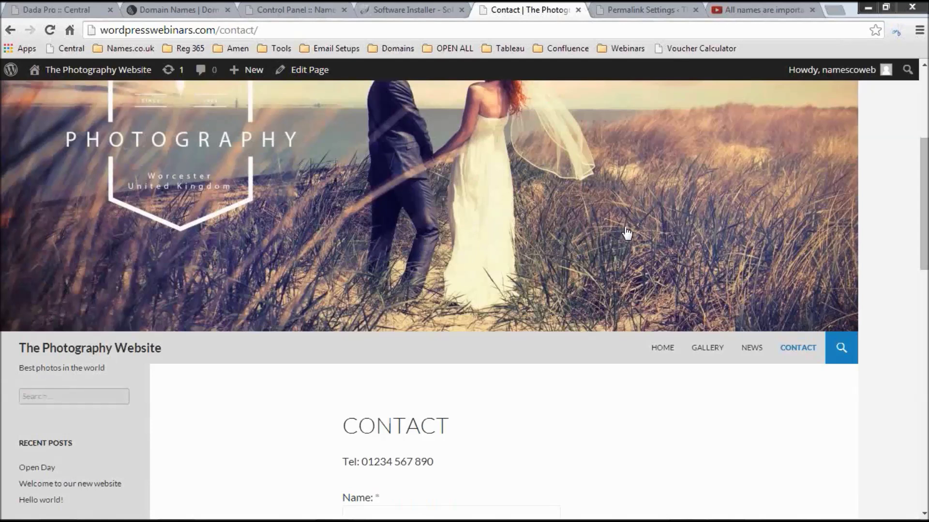
{"action": "scroll", "coordinate": [627, 233], "scroll_direction": "down", "scroll_amount": 1}
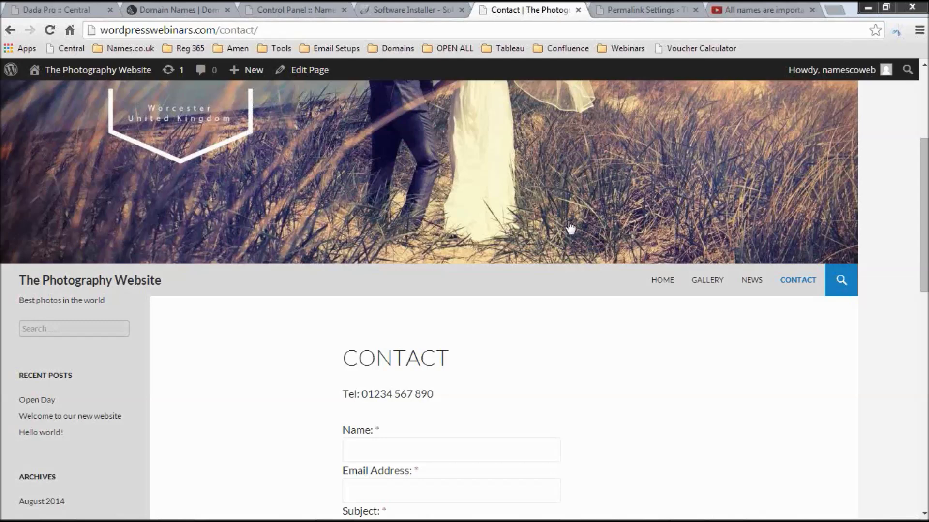
{"action": "scroll", "coordinate": [293, 252], "scroll_direction": "down", "scroll_amount": 3}
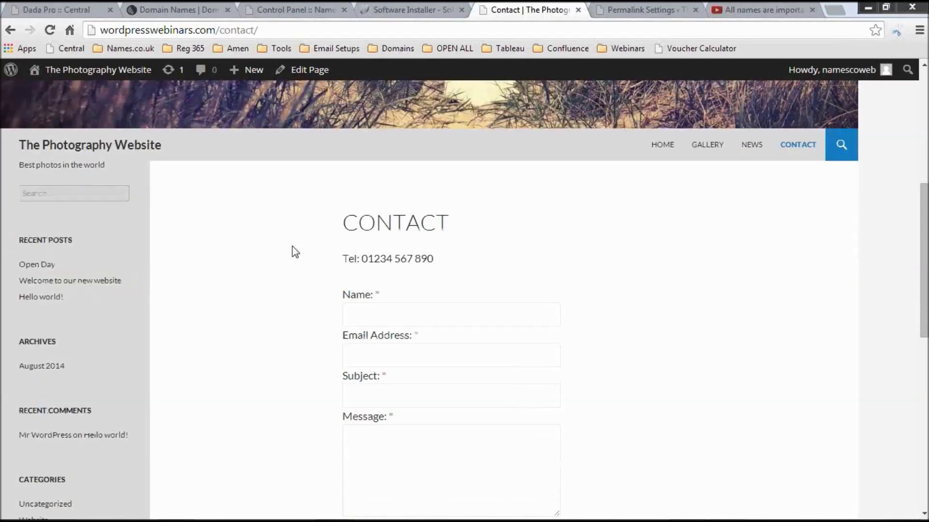
- Open the Open Day post from the recent posts and view its address and comment form
{"action": "left_click", "coordinate": [34, 267]}
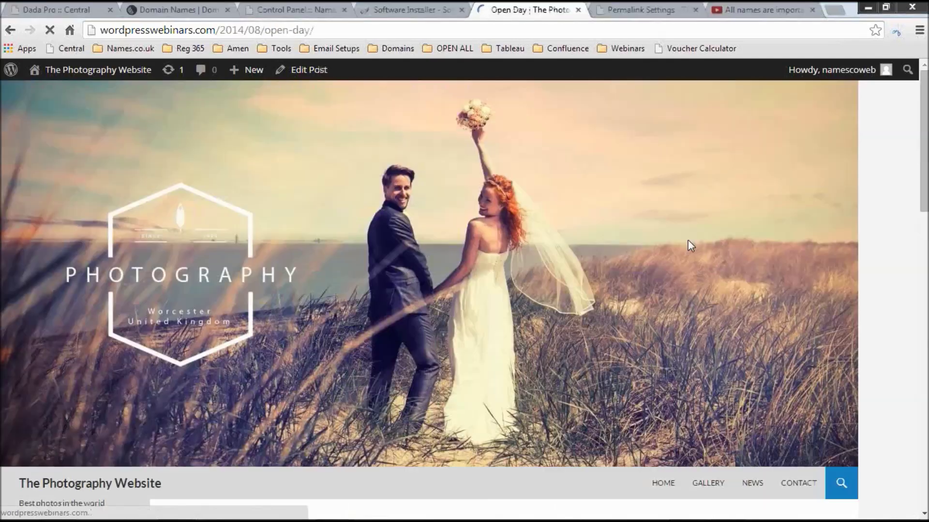
{"action": "scroll", "coordinate": [691, 246], "scroll_direction": "down", "scroll_amount": 6}
{"action": "scroll", "coordinate": [691, 246], "scroll_direction": "down", "scroll_amount": 14}
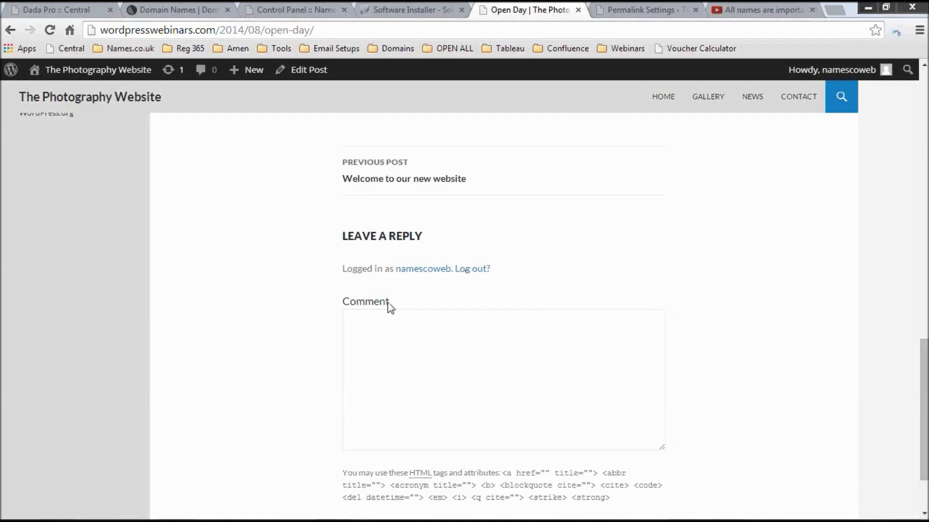
{"action": "scroll", "coordinate": [522, 245], "scroll_direction": "down", "scroll_amount": 2}
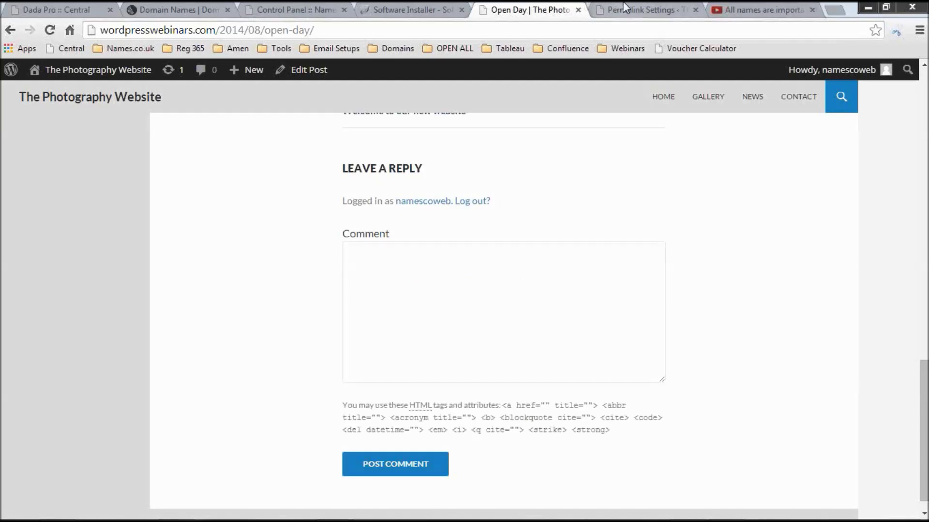
- Return to the WordPress admin and open the Comments list to review the moderation options
{"action": "left_click", "coordinate": [632, 10]}
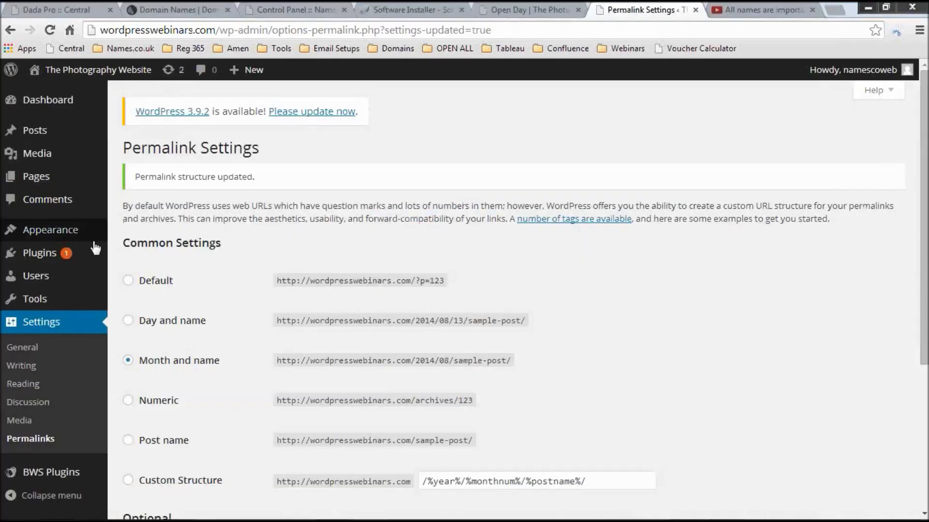
{"action": "mouse_move", "coordinate": [74, 290]}
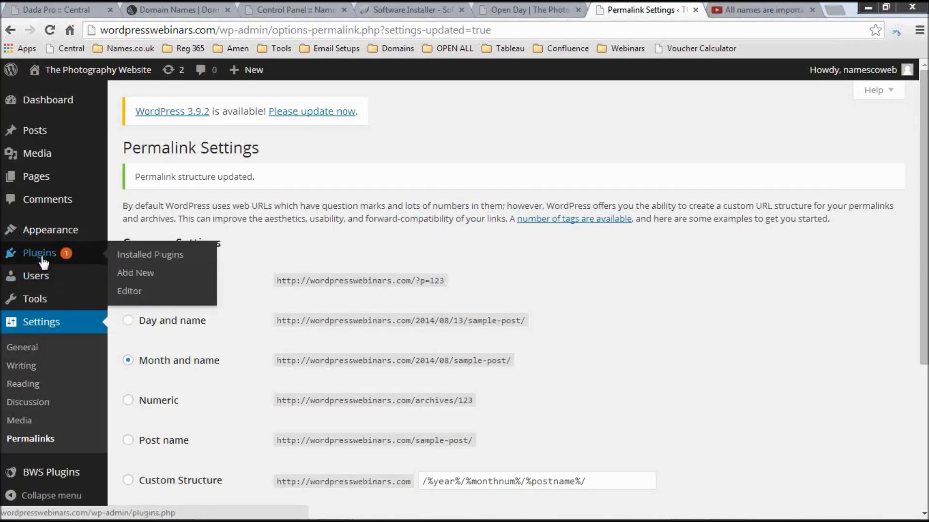
{"action": "left_click", "coordinate": [43, 202]}
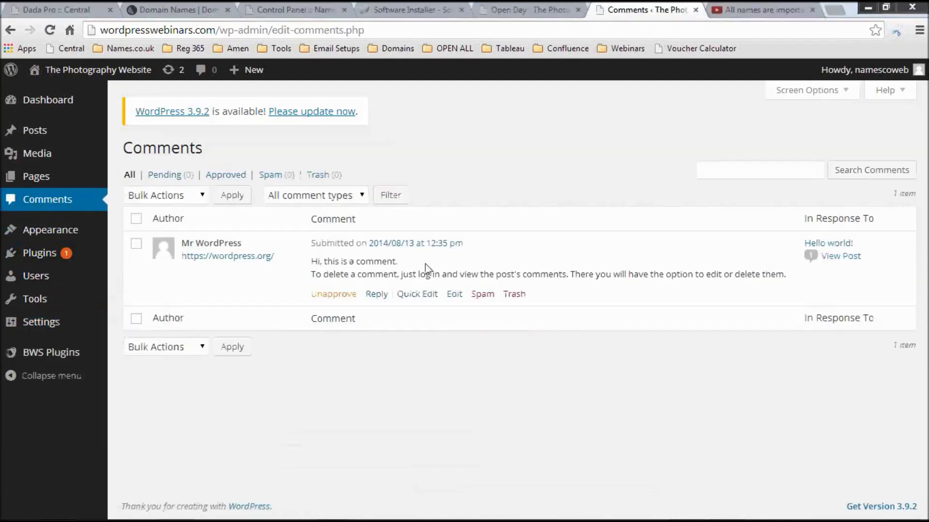
{"action": "mouse_move", "coordinate": [271, 292]}
- Review the list of installed plugins and open the WordPress Updates page
{"action": "mouse_move", "coordinate": [45, 266]}
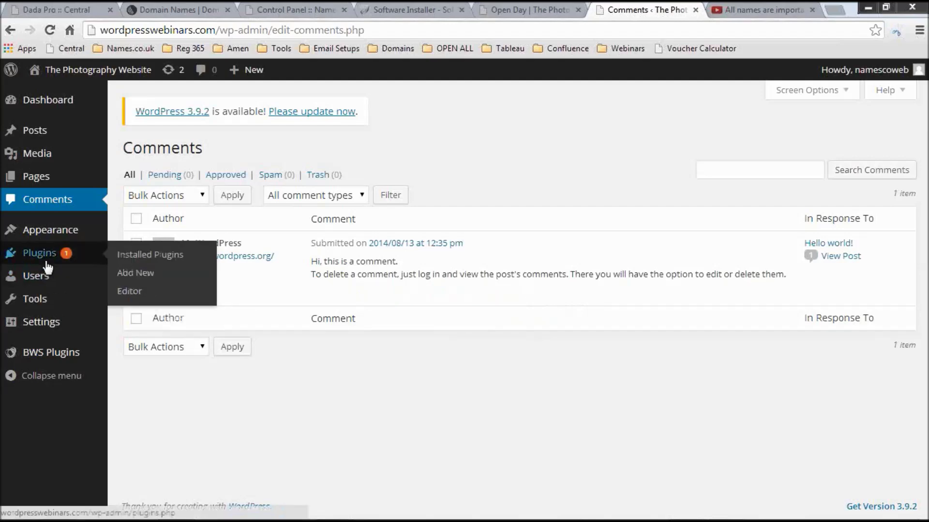
{"action": "left_click", "coordinate": [127, 257]}
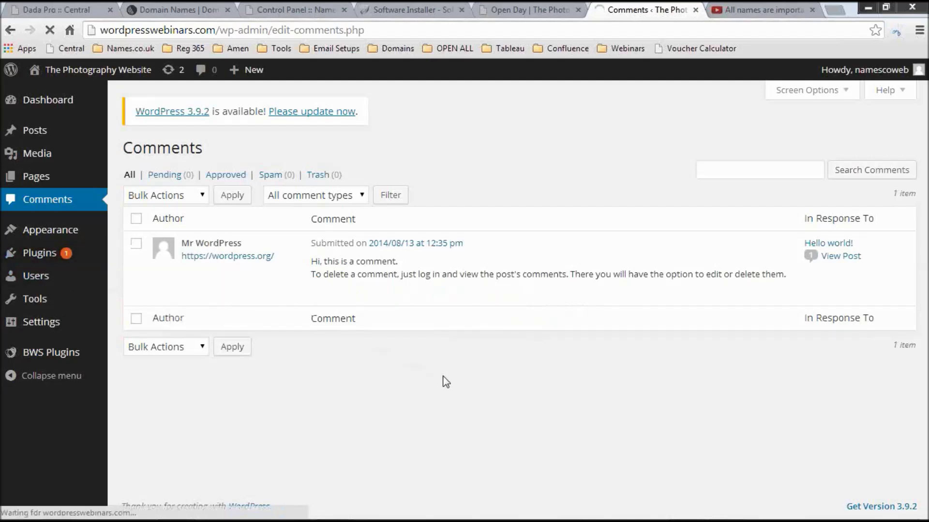
{"action": "scroll", "coordinate": [446, 382], "scroll_direction": "down", "scroll_amount": 2}
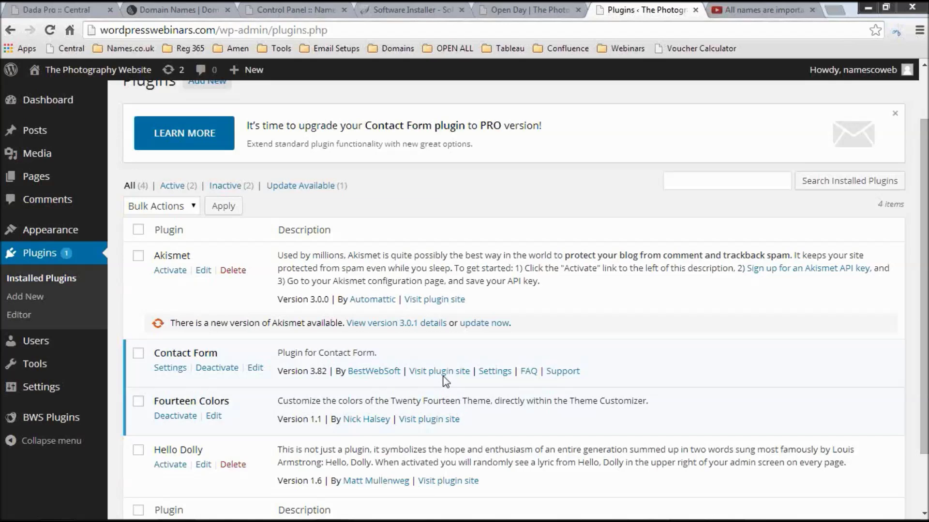
{"action": "scroll", "coordinate": [446, 382], "scroll_direction": "down", "scroll_amount": 2}
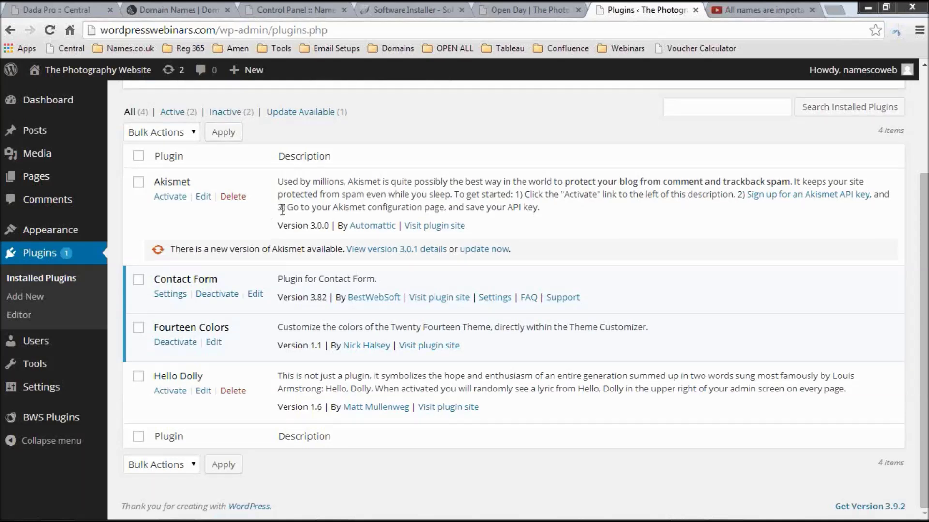
{"action": "scroll", "coordinate": [270, 203], "scroll_direction": "up", "scroll_amount": 3}
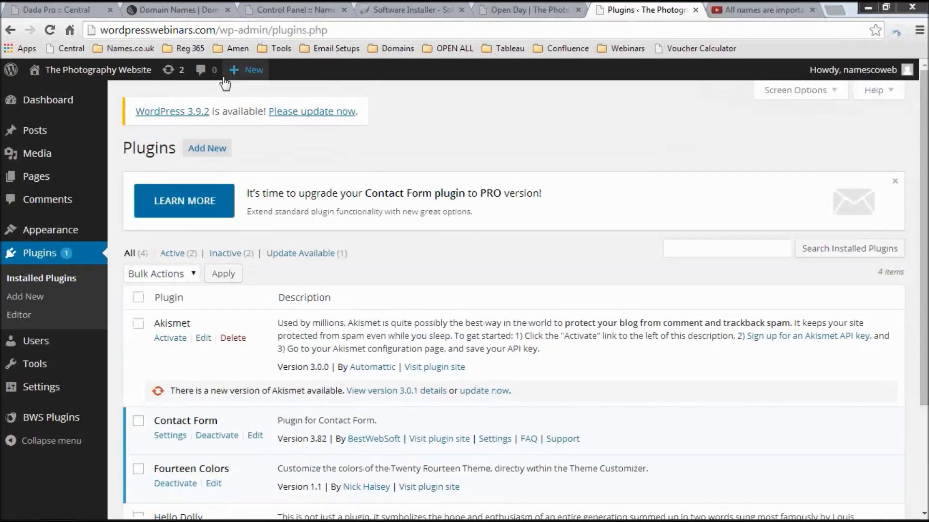
{"action": "mouse_move", "coordinate": [74, 101]}
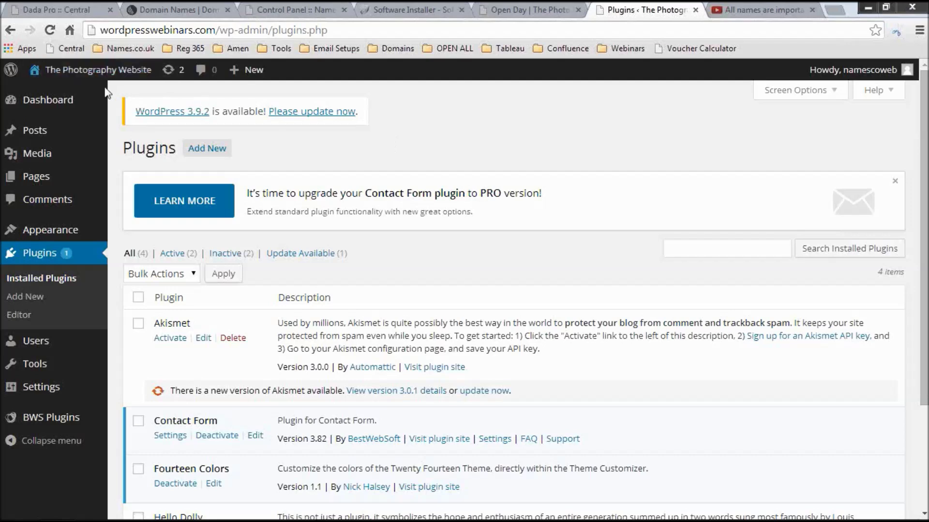
{"action": "left_click", "coordinate": [146, 116]}
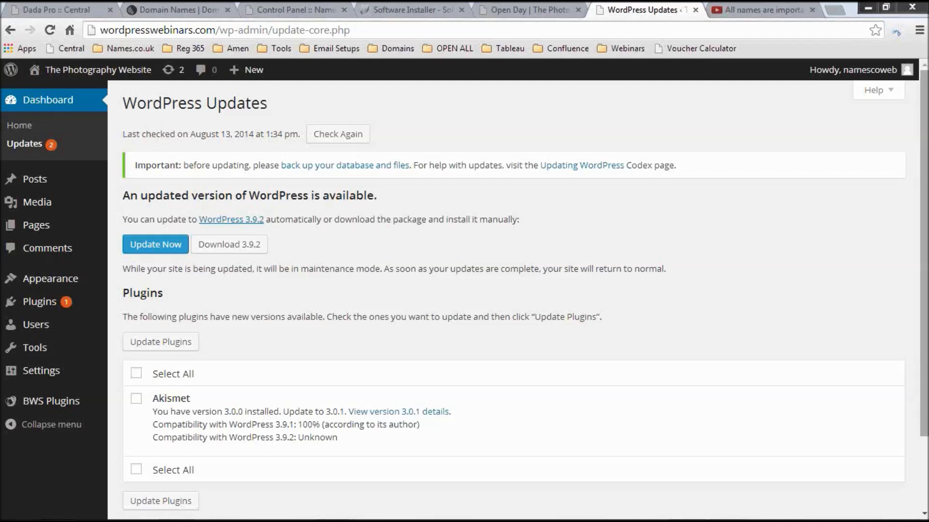
- Return to the Open Day post on the live site and view its header image
{"action": "left_click", "coordinate": [533, 1]}
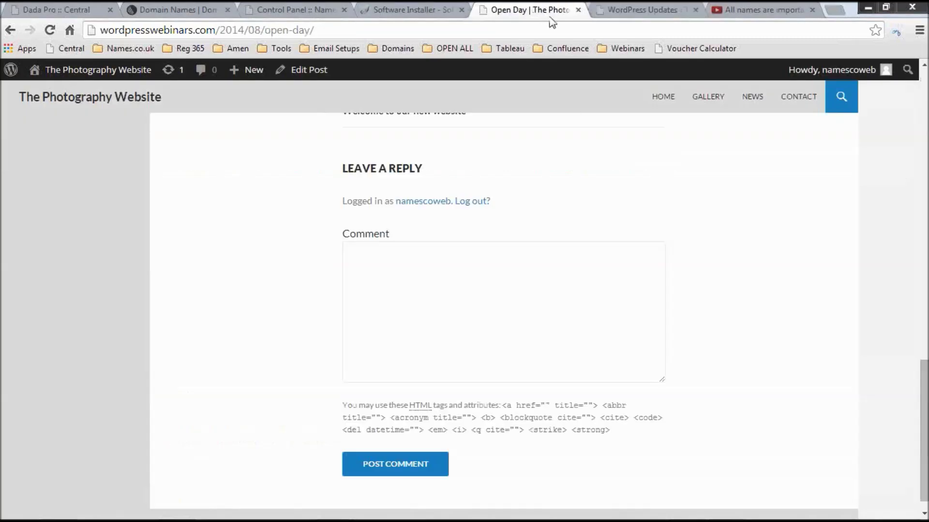
{"action": "scroll", "coordinate": [595, 193], "scroll_direction": "up", "scroll_amount": 5}
{"action": "scroll", "coordinate": [605, 198], "scroll_direction": "up", "scroll_amount": 10}
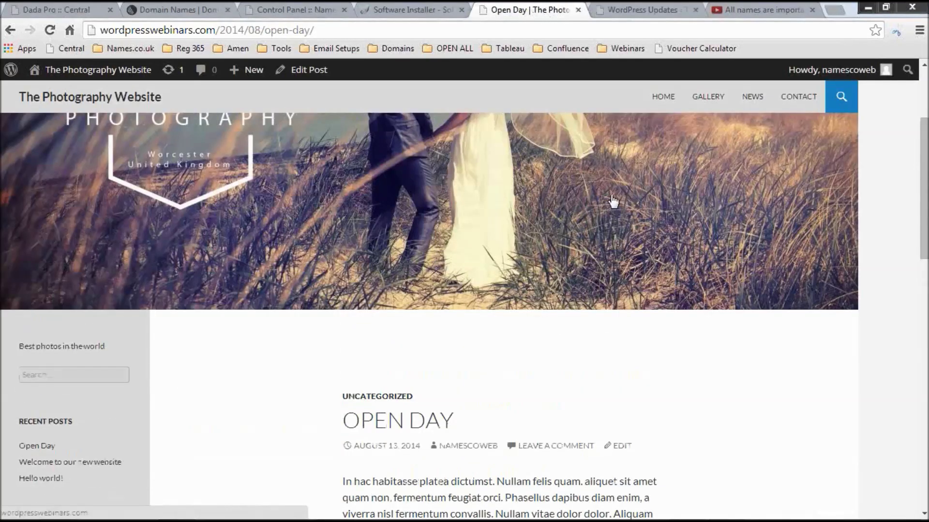
{"action": "scroll", "coordinate": [834, 256], "scroll_direction": "up", "scroll_amount": 8}
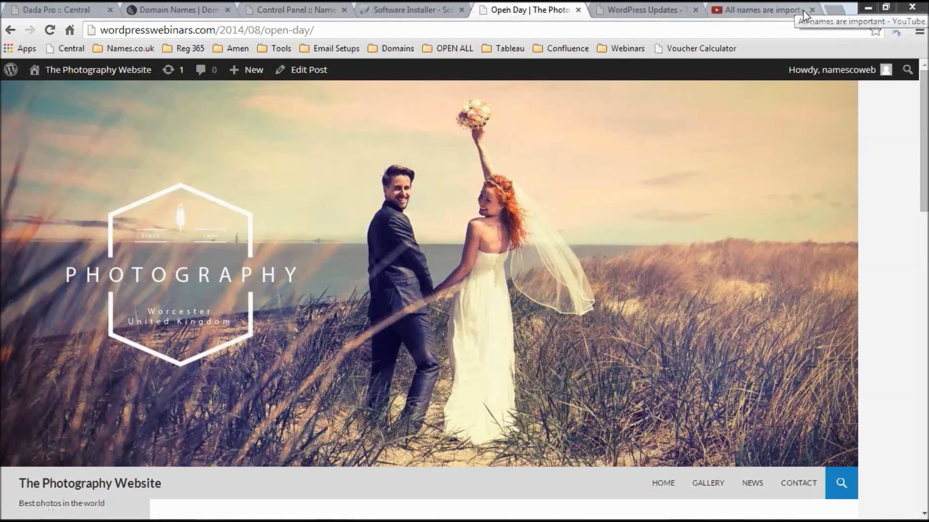
- Open maps.google.co.uk in a new browser tab and search for worcester
{"action": "left_click", "coordinate": [832, 19]}
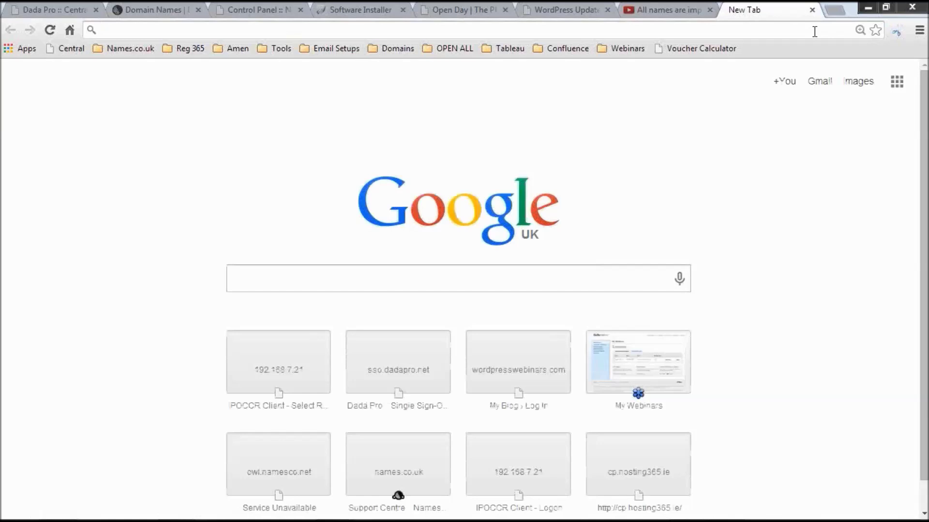
{"action": "type", "text": "maps.google.co.uk"}
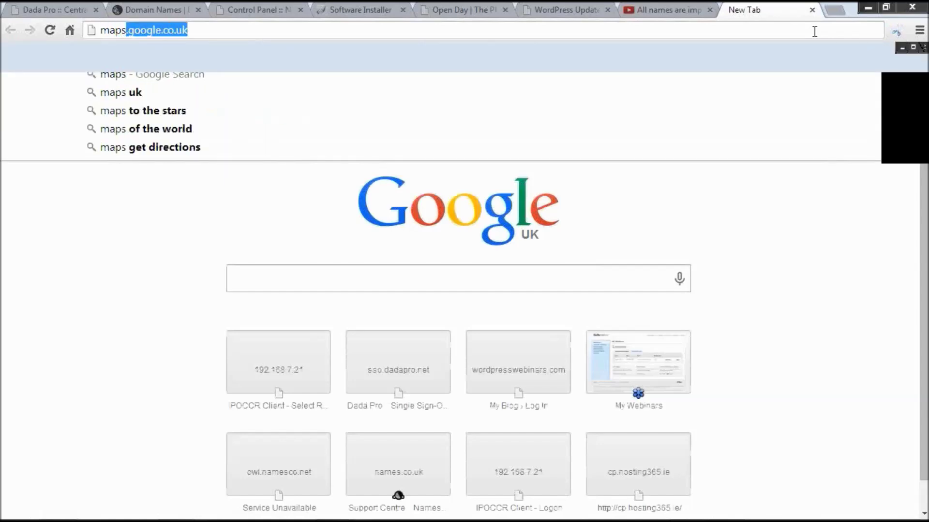
{"action": "key", "text": "Return"}
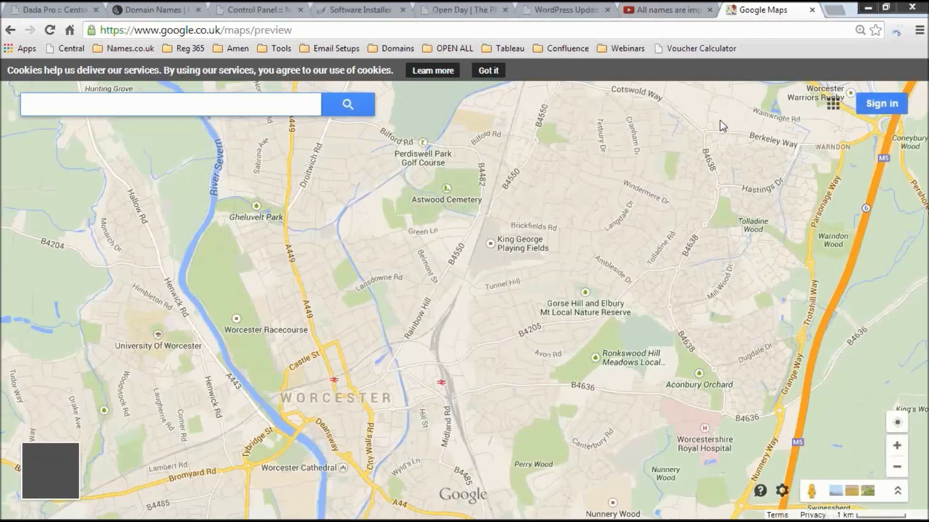
{"action": "type", "text": "worceste"}
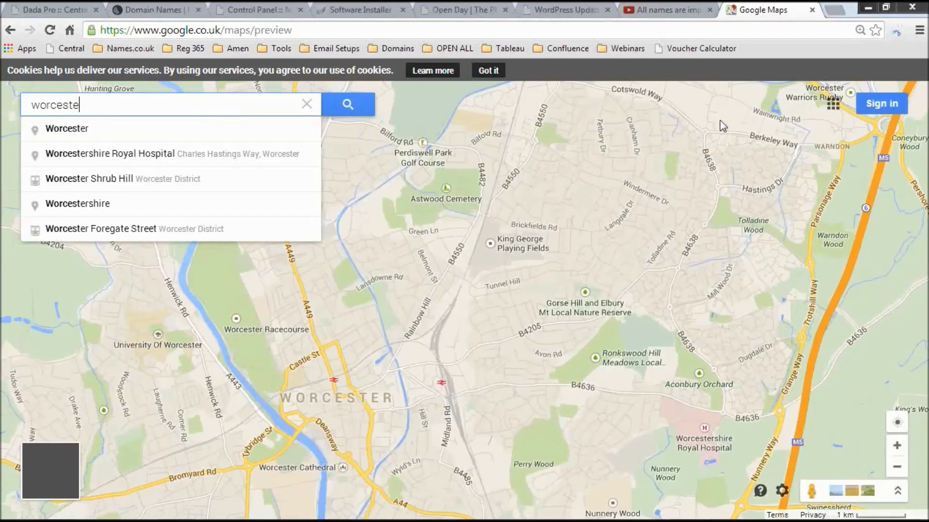
{"action": "type", "text": "r"}
{"action": "key", "text": "Return"}
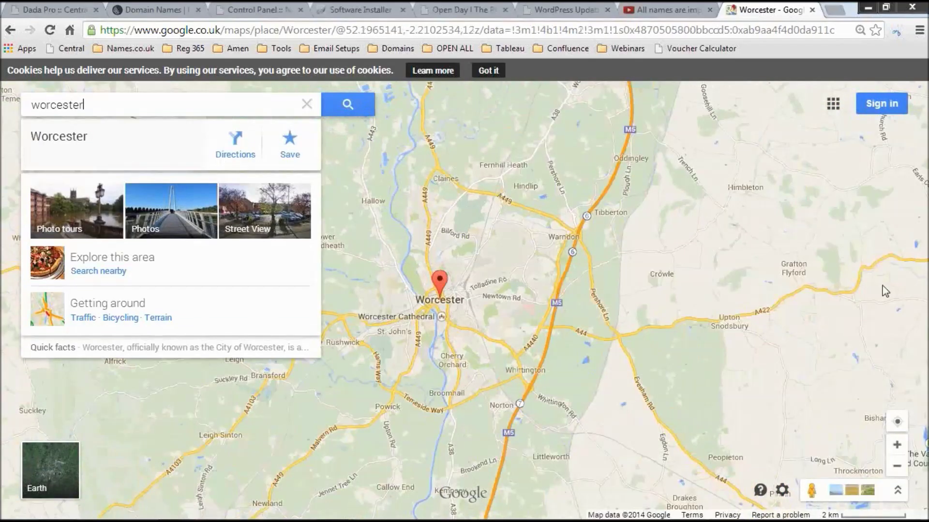
- Zoom the map in on Worcester city centre and adjust its position around the marker
{"action": "mouse_move", "coordinate": [915, 507]}
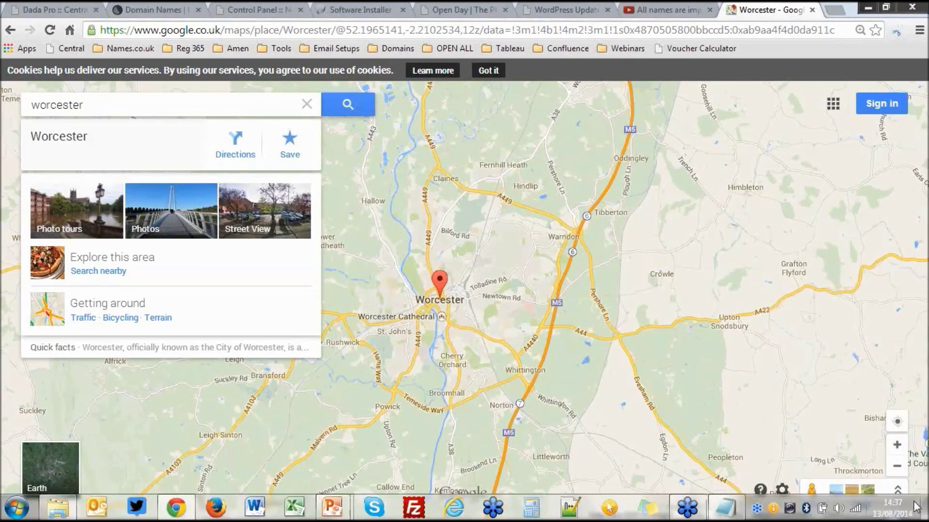
{"action": "left_click", "coordinate": [896, 445]}
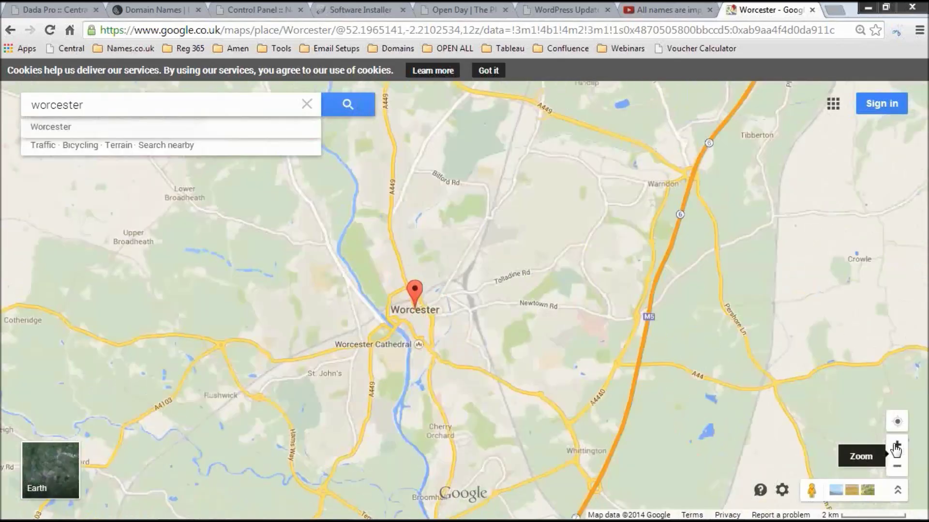
{"action": "left_click", "coordinate": [896, 446]}
{"action": "left_click", "coordinate": [897, 446]}
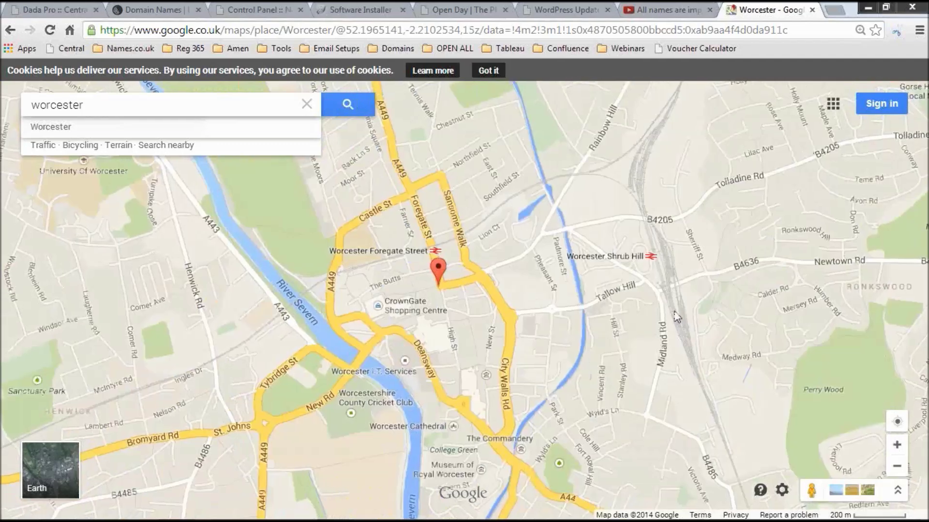
{"action": "left_click_drag", "start_coordinate": [677, 317], "coordinate": [745, 306]}
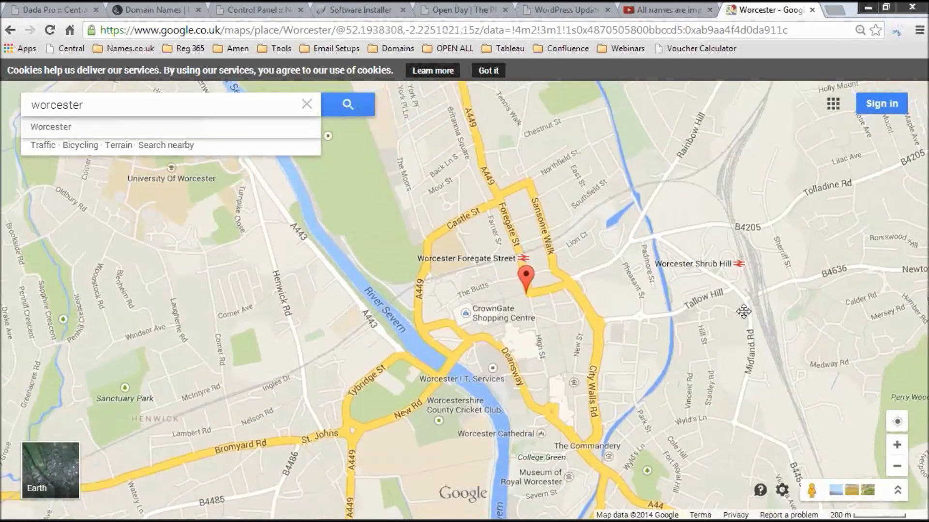
{"action": "left_click_drag", "start_coordinate": [751, 309], "coordinate": [659, 332]}
{"action": "left_click_drag", "start_coordinate": [455, 288], "coordinate": [467, 267]}
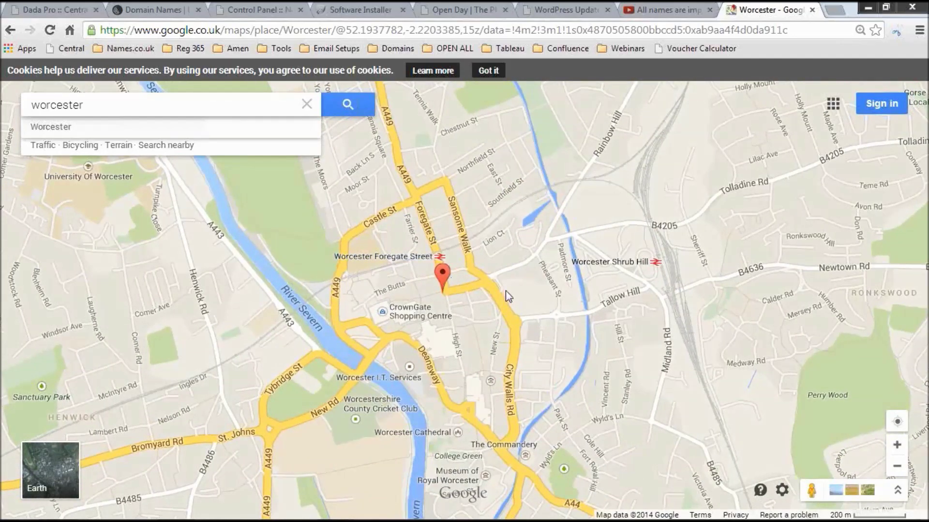
- Open the embed option for the Worcester map and copy the medium-size iframe code
{"action": "left_click", "coordinate": [782, 491]}
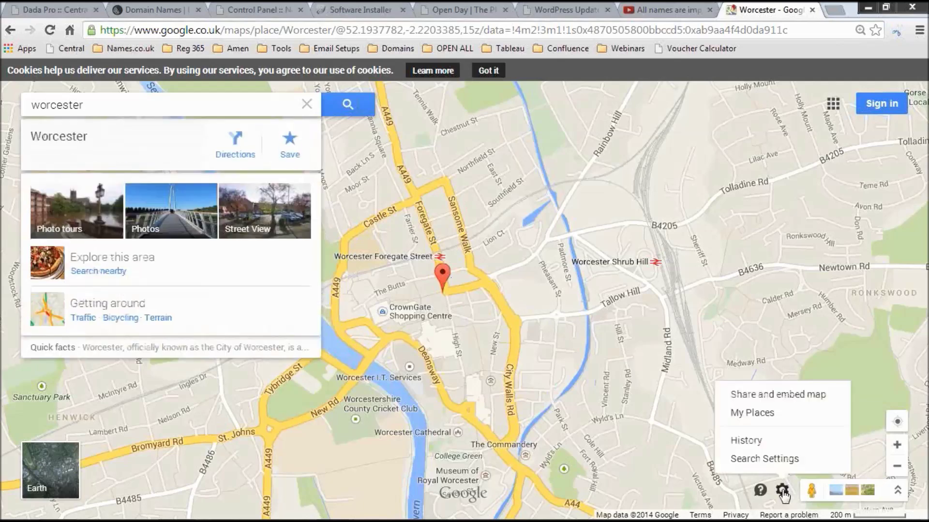
{"action": "left_click", "coordinate": [778, 395]}
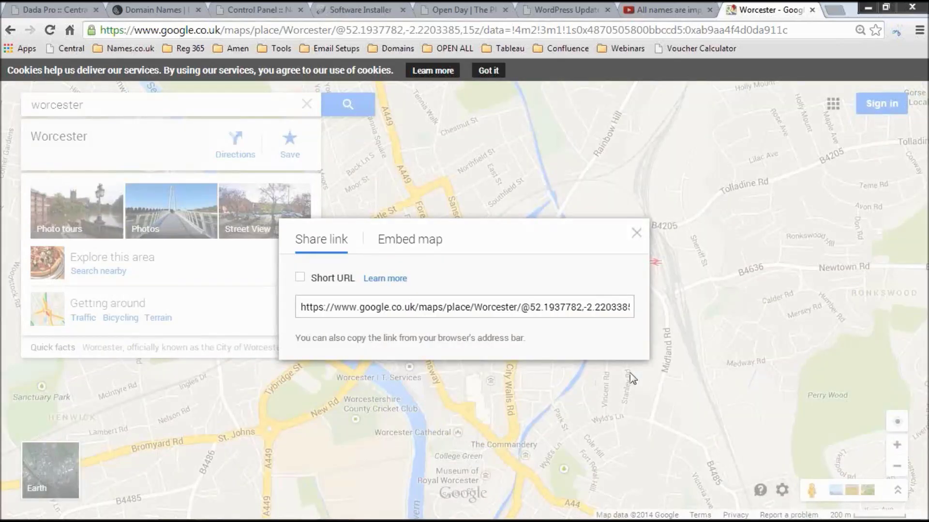
{"action": "left_click", "coordinate": [431, 246]}
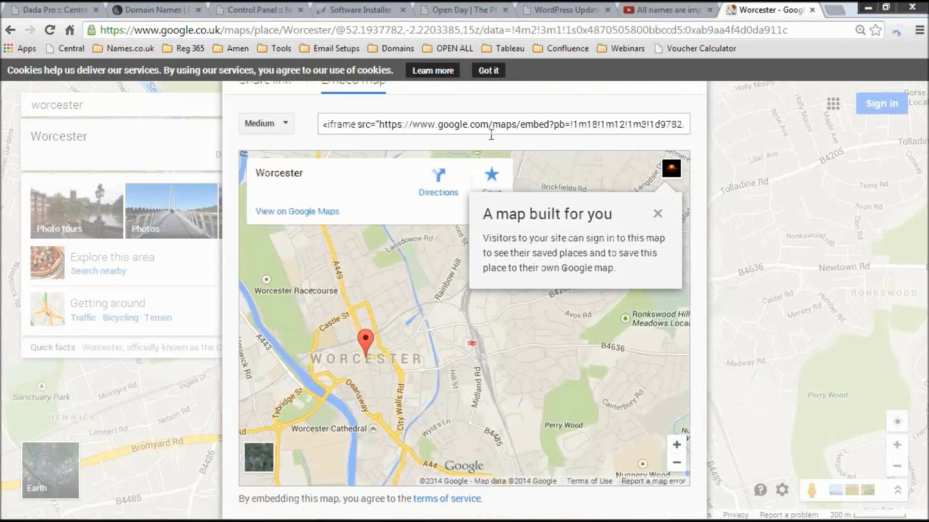
{"action": "left_click", "coordinate": [379, 126]}
{"action": "left_click", "coordinate": [353, 124]}
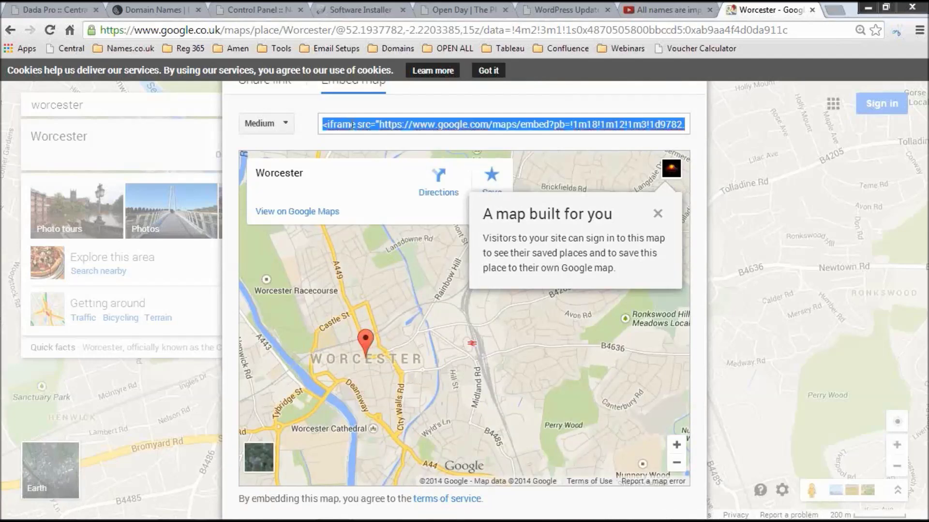
- Return to the WordPress admin, list all pages and open the Contact page for editing
{"action": "left_click", "coordinate": [477, 8]}
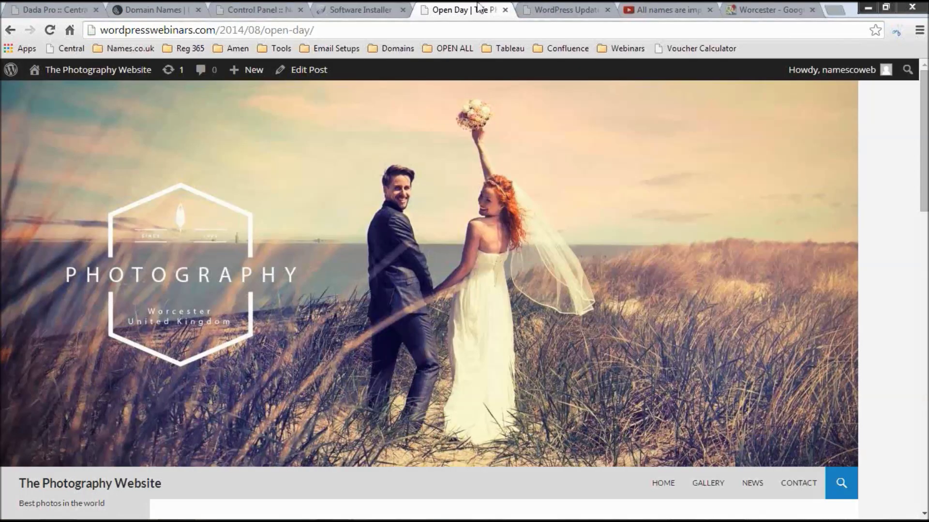
{"action": "left_click", "coordinate": [544, 6]}
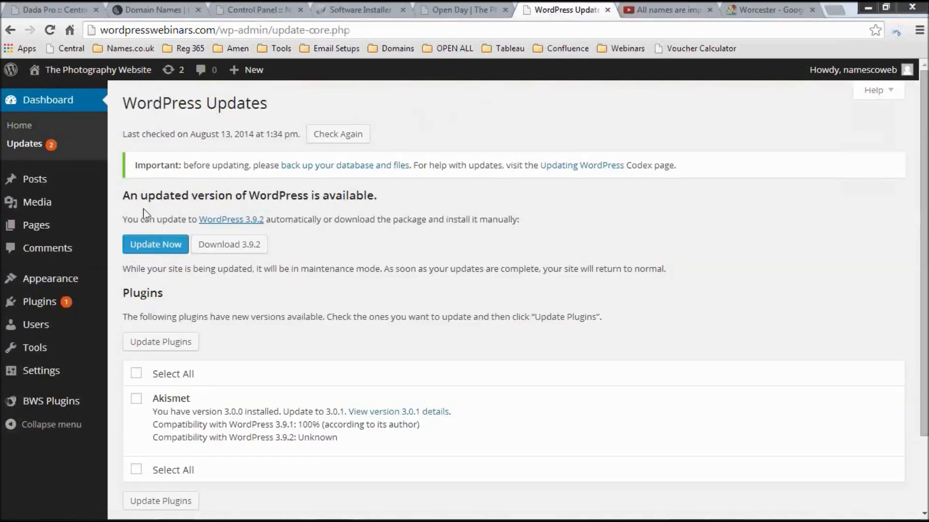
{"action": "mouse_move", "coordinate": [57, 225]}
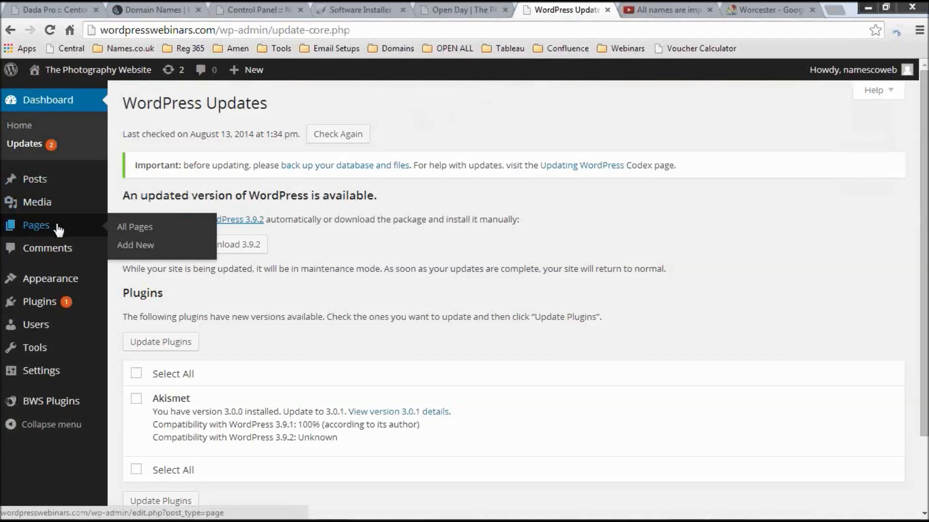
{"action": "left_click", "coordinate": [160, 235]}
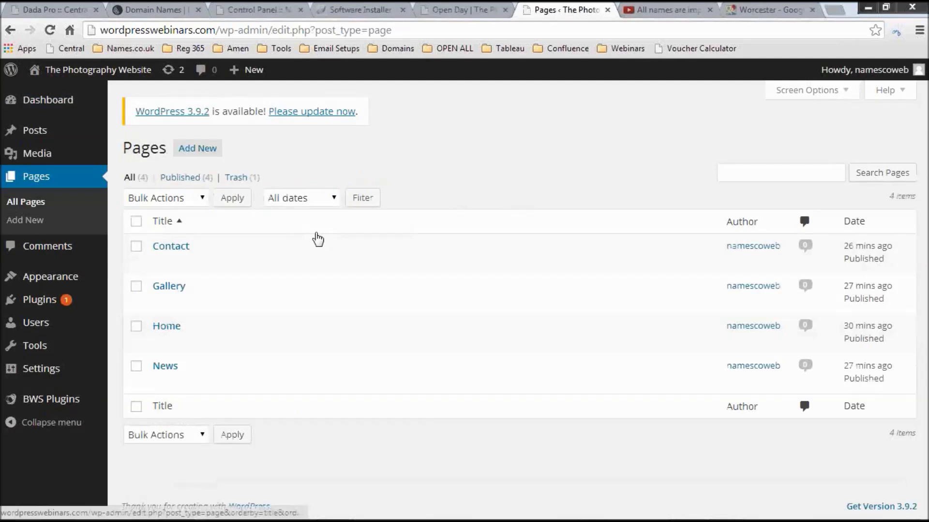
{"action": "mouse_move", "coordinate": [207, 242]}
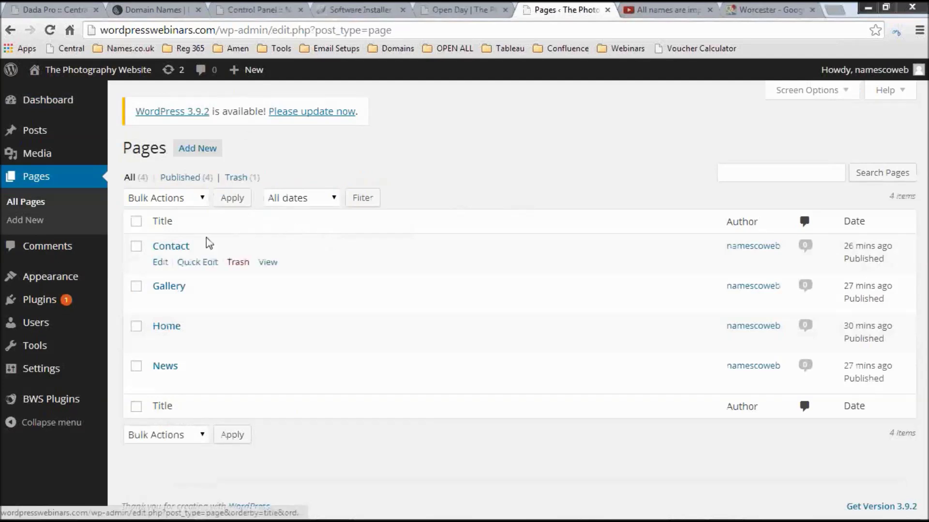
{"action": "left_click", "coordinate": [161, 262]}
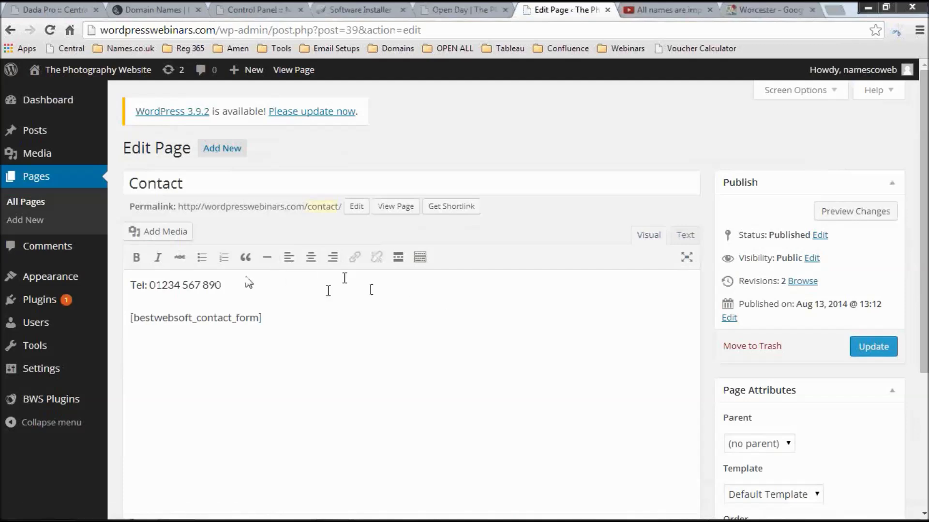
- Show the Contact page's content as HTML text and paste the map's iframe code on a new line below the contact form
{"action": "left_click", "coordinate": [179, 285]}
{"action": "left_click", "coordinate": [683, 241]}
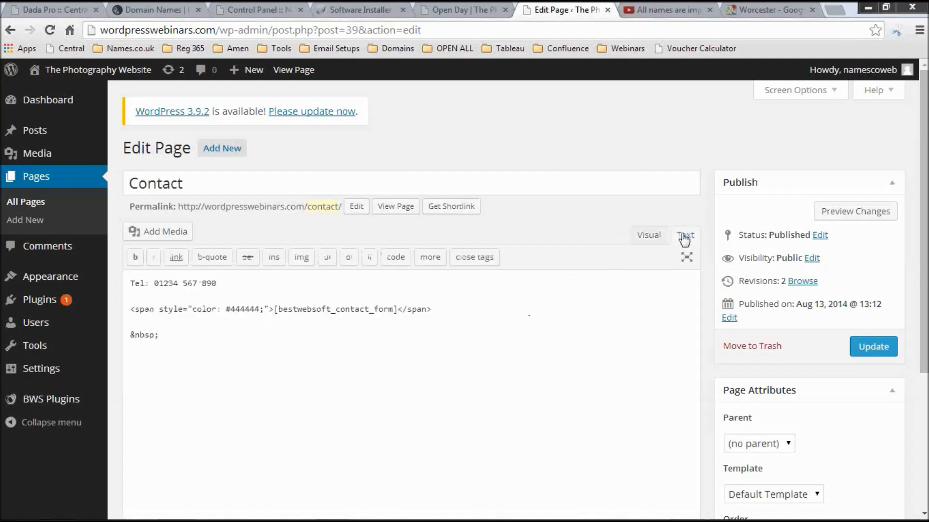
{"action": "left_click", "coordinate": [293, 345]}
{"action": "key", "text": "Return"}
{"action": "key", "text": "Return"}
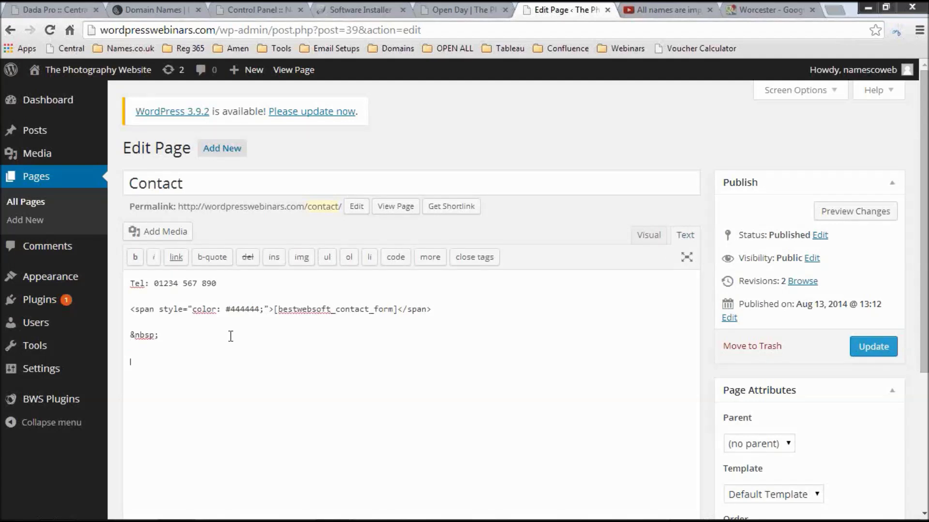
{"action": "key", "text": "ctrl+v"}
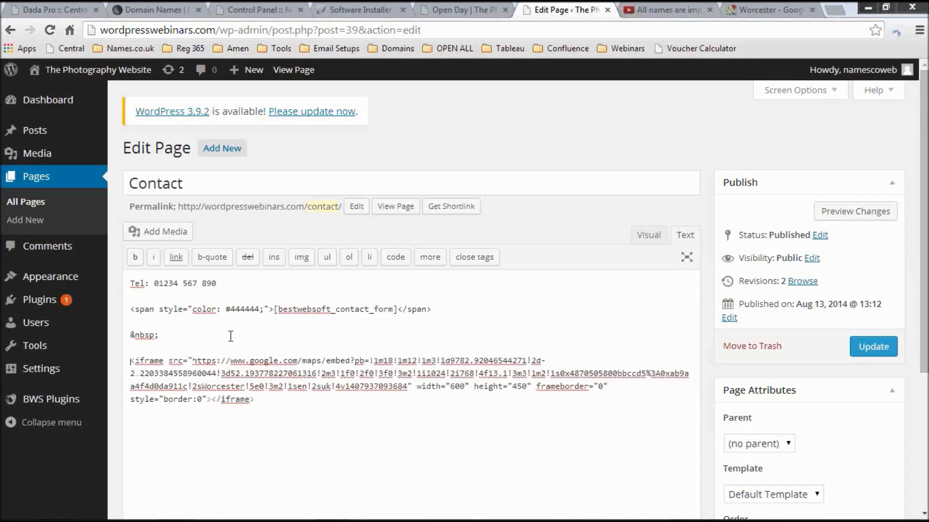
- Check the map placeholder in the visual editor and update the Contact page
{"action": "left_click", "coordinate": [643, 237]}
{"action": "scroll", "coordinate": [633, 330], "scroll_direction": "down", "scroll_amount": 3}
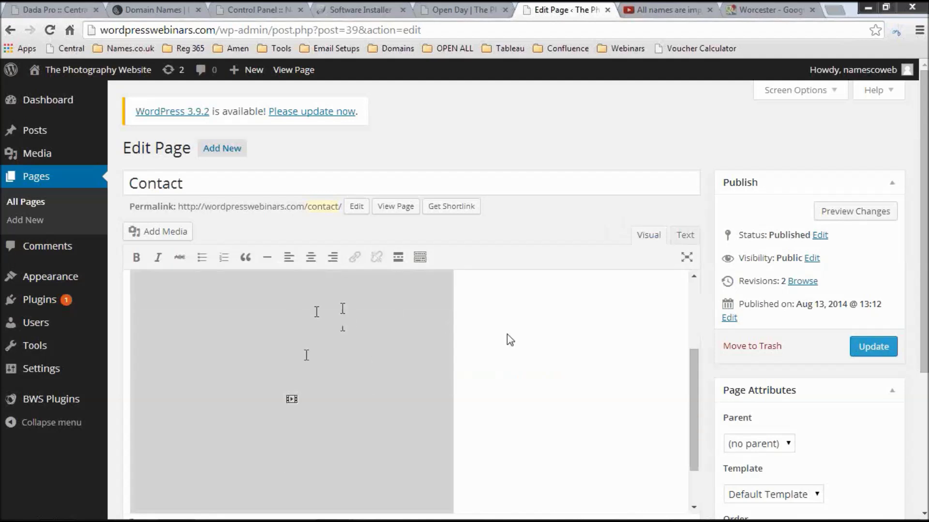
{"action": "scroll", "coordinate": [556, 360], "scroll_direction": "down", "scroll_amount": 2}
{"action": "scroll", "coordinate": [556, 365], "scroll_direction": "down", "scroll_amount": 2}
{"action": "scroll", "coordinate": [556, 365], "scroll_direction": "up", "scroll_amount": 3}
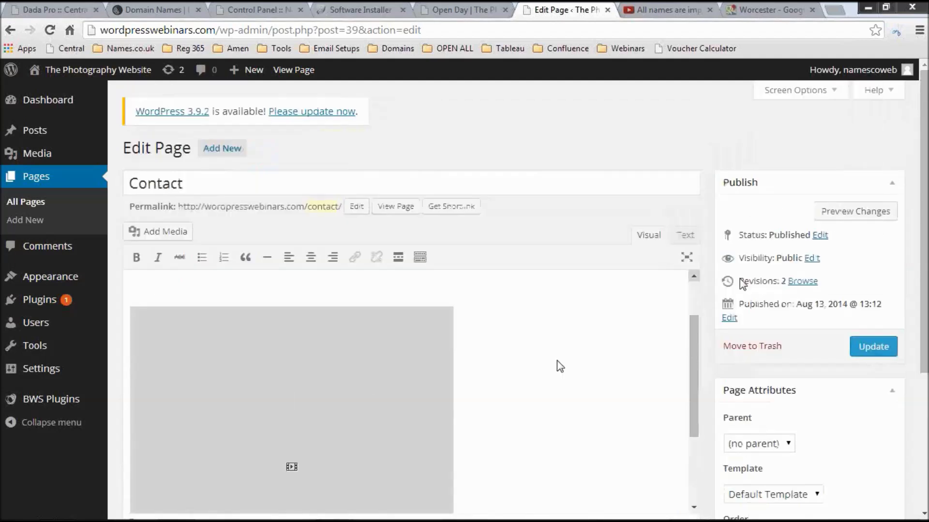
{"action": "left_click", "coordinate": [875, 348]}
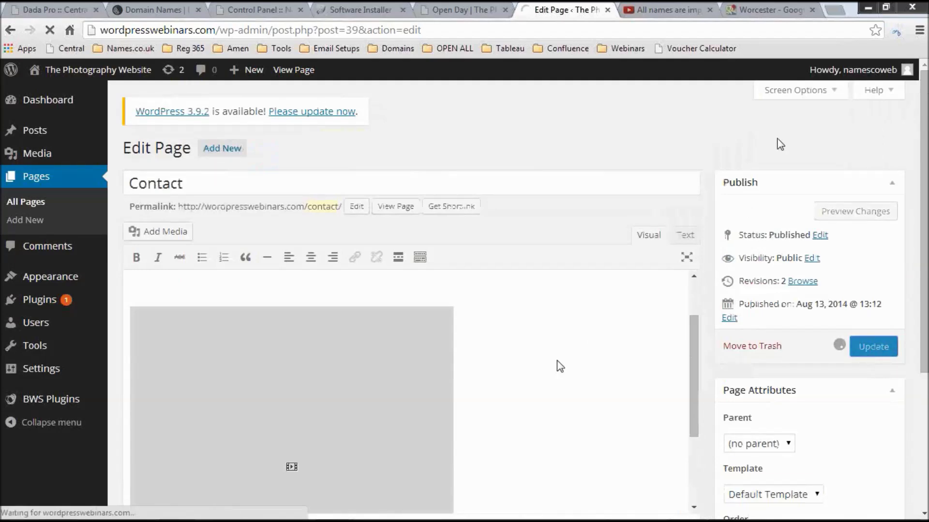
- Open the Contact page on the live site and check the embedded map below the contact form
{"action": "left_click", "coordinate": [466, 14]}
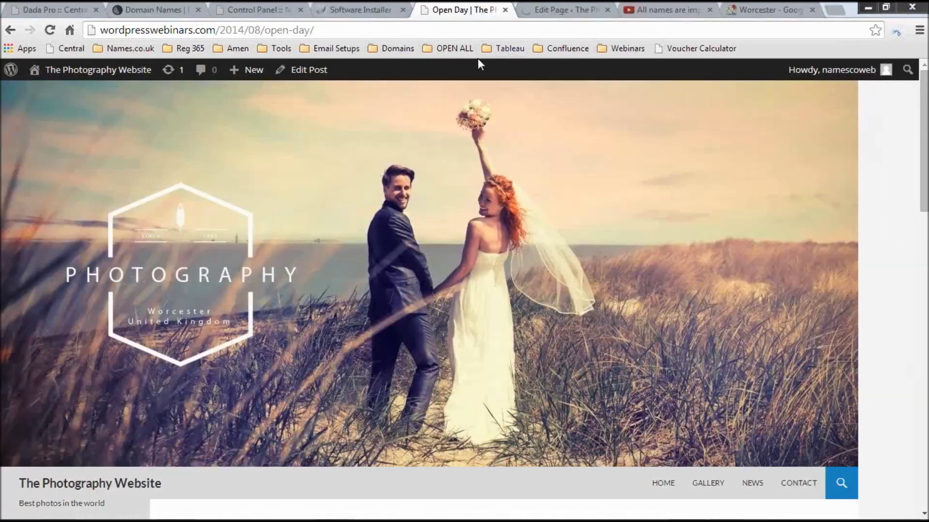
{"action": "scroll", "coordinate": [691, 127], "scroll_direction": "down", "scroll_amount": 4}
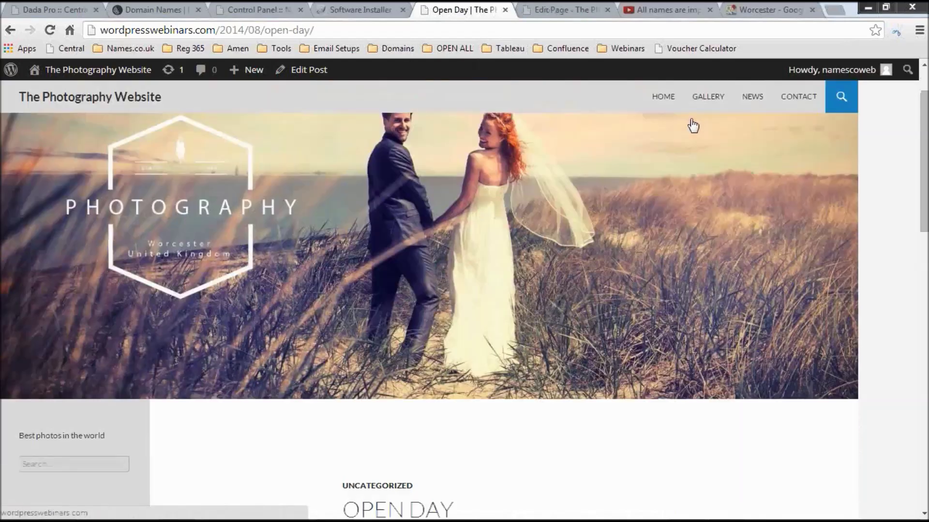
{"action": "left_click", "coordinate": [799, 97]}
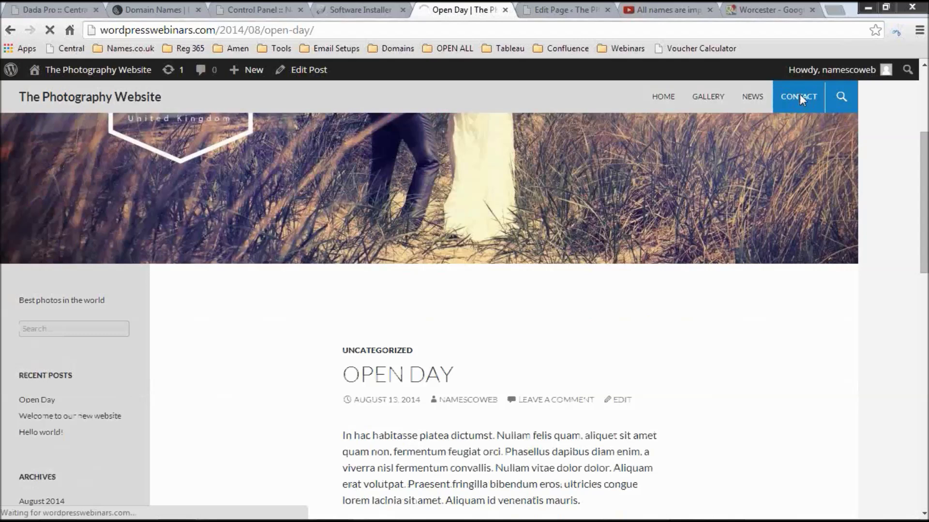
{"action": "scroll", "coordinate": [668, 221], "scroll_direction": "down", "scroll_amount": 4}
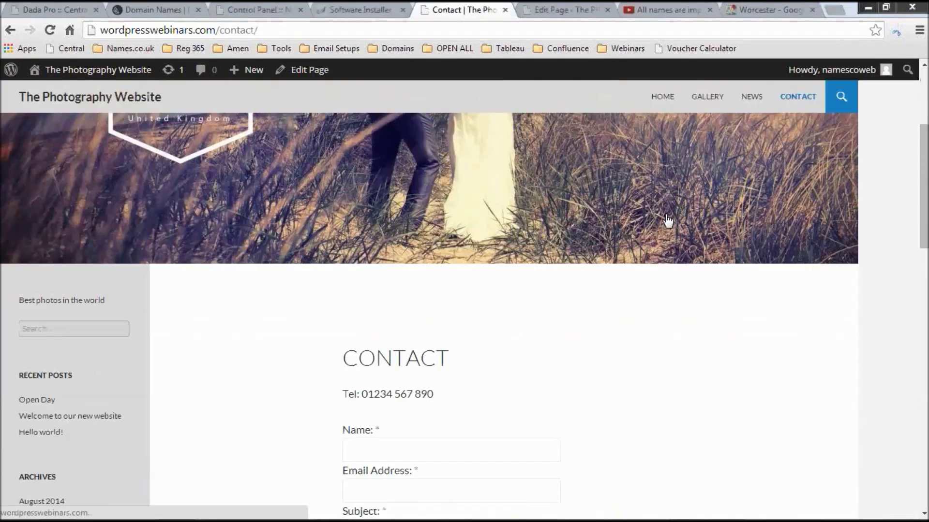
{"action": "scroll", "coordinate": [668, 220], "scroll_direction": "down", "scroll_amount": 7}
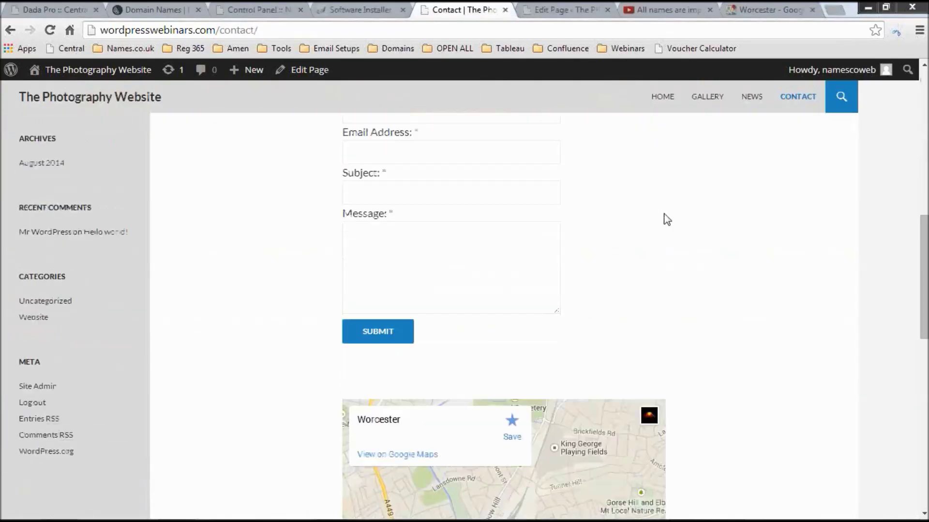
{"action": "scroll", "coordinate": [666, 219], "scroll_direction": "down", "scroll_amount": 4}
{"action": "scroll", "coordinate": [720, 218], "scroll_direction": "down", "scroll_amount": 1}
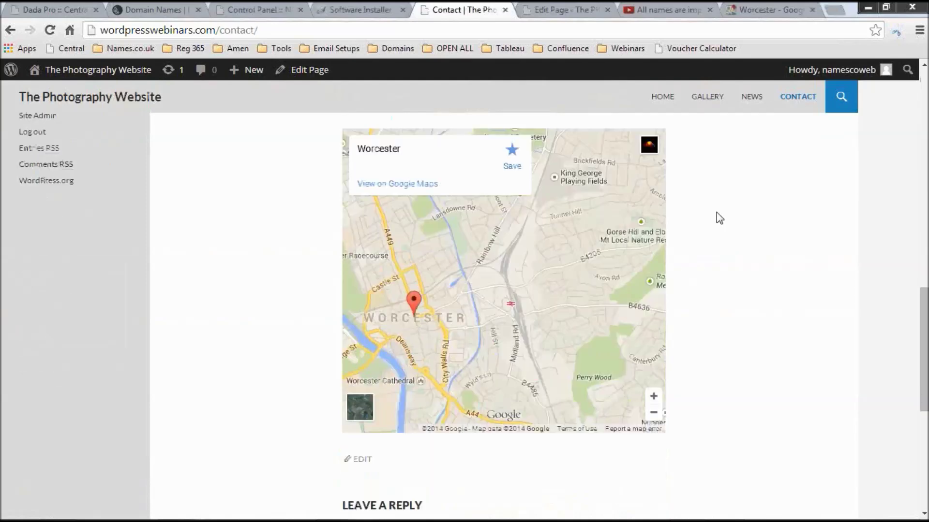
{"action": "scroll", "coordinate": [719, 218], "scroll_direction": "up", "scroll_amount": 1}
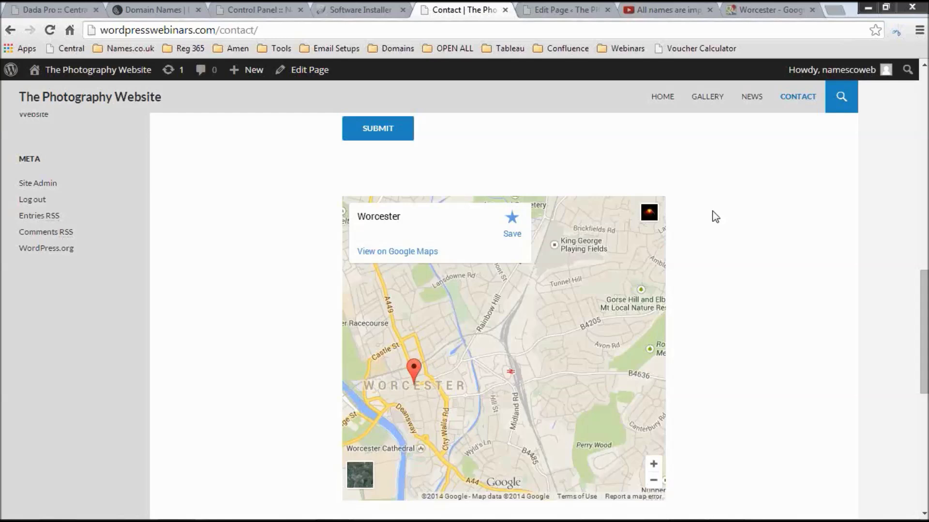
- Test the embedded map by panning around Worcester, zooming out and in, and bringing the marker back into view
{"action": "left_click_drag", "start_coordinate": [479, 391], "coordinate": [572, 301]}
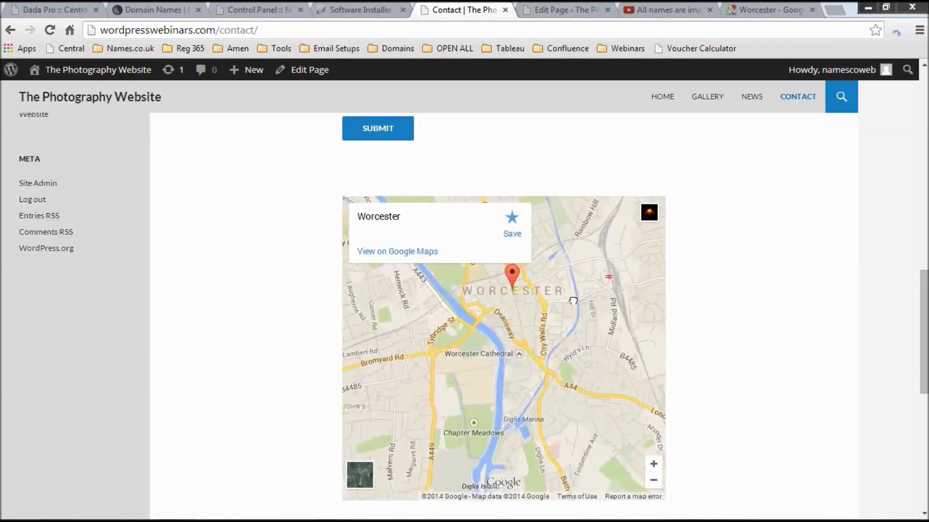
{"action": "left_click", "coordinate": [654, 481]}
{"action": "left_click", "coordinate": [653, 481]}
{"action": "left_click", "coordinate": [654, 465]}
{"action": "left_click", "coordinate": [654, 465]}
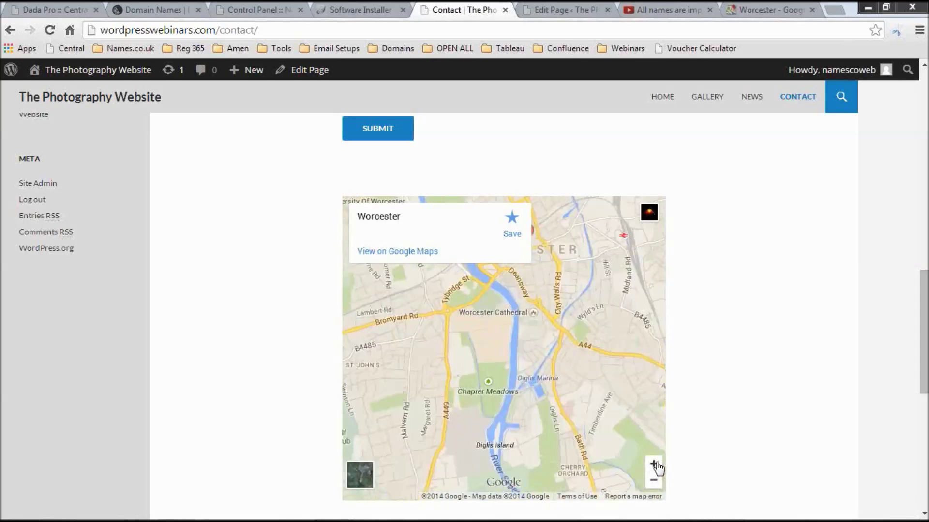
{"action": "left_click_drag", "start_coordinate": [594, 274], "coordinate": [599, 346]}
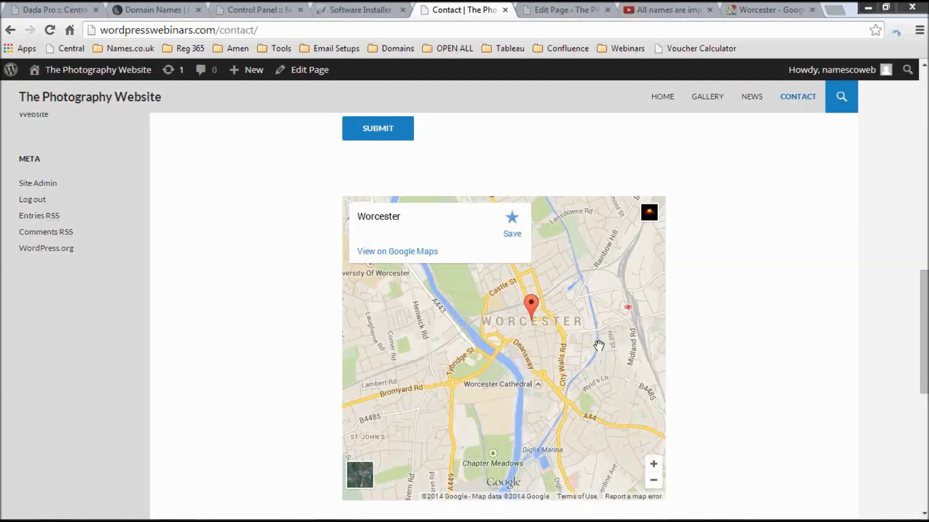
- Switch to the PowerPoint slide show "How to make a WordPress website or blog!"
{"action": "key", "text": "alt+Tab"}
{"action": "key", "text": "alt+Tab"}
{"action": "key", "text": "alt+Tab"}
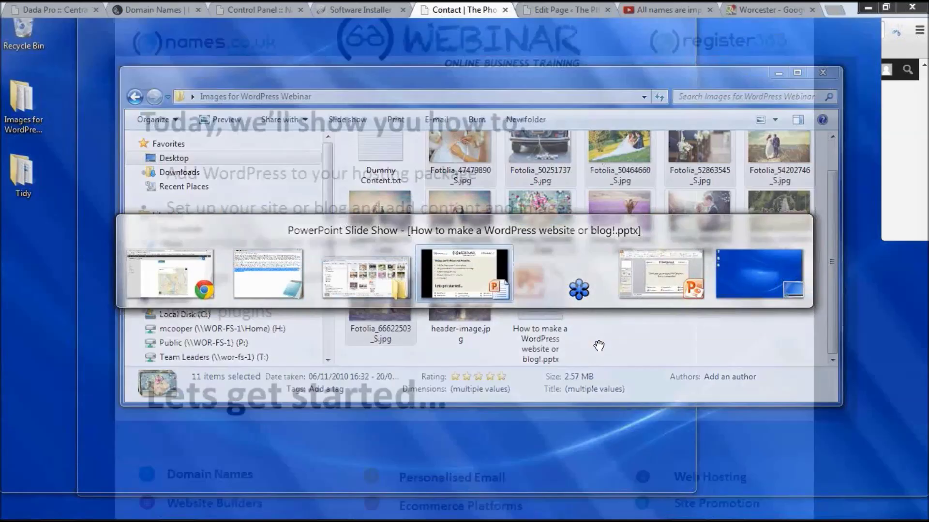